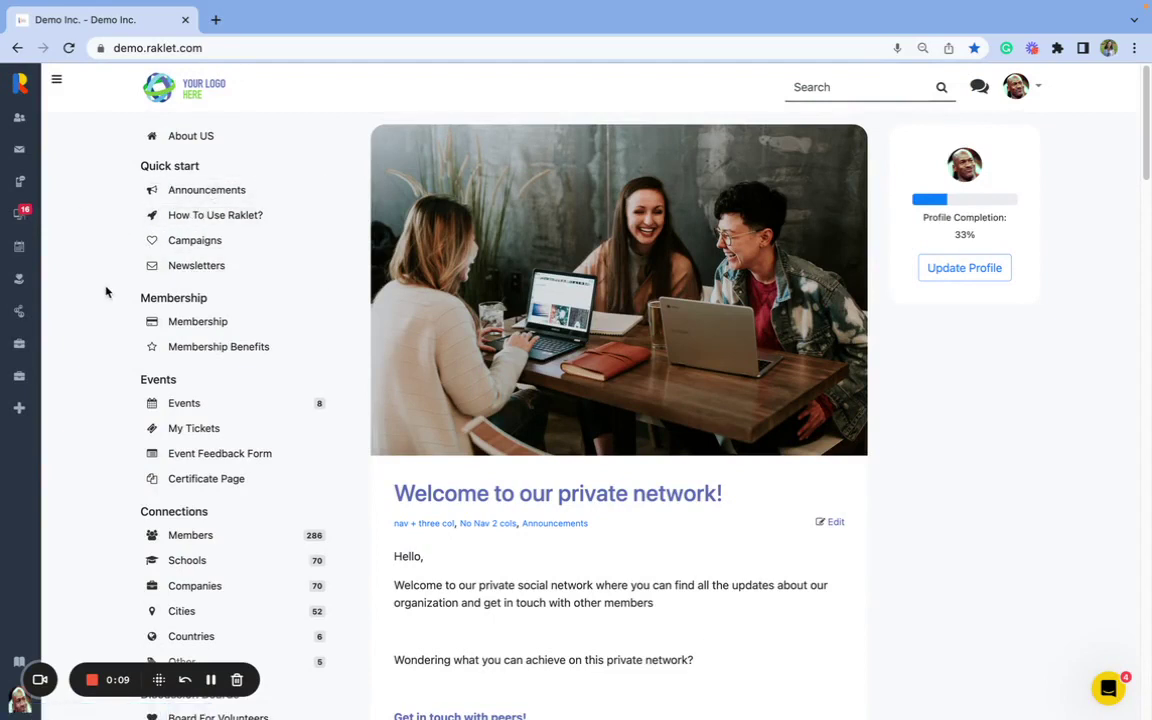
Expand and collapse the side navigation, then inspect the portal's full web address
scroll(108, 359, down, 6)
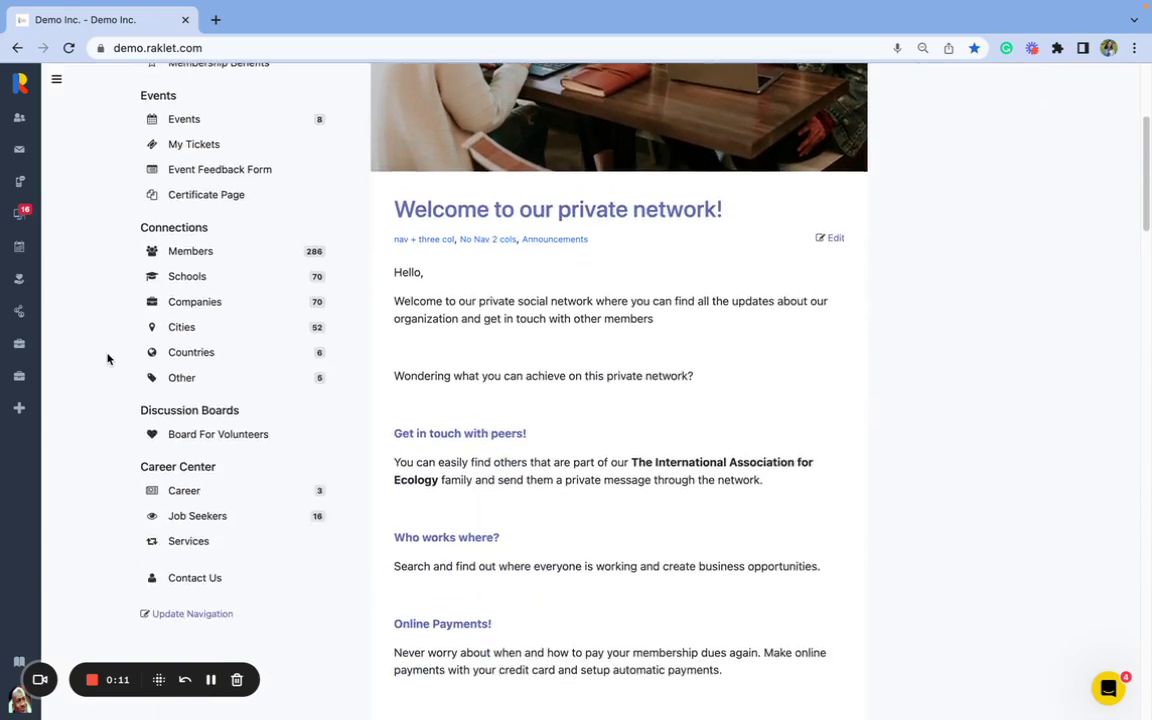
scroll(108, 359, up, 7)
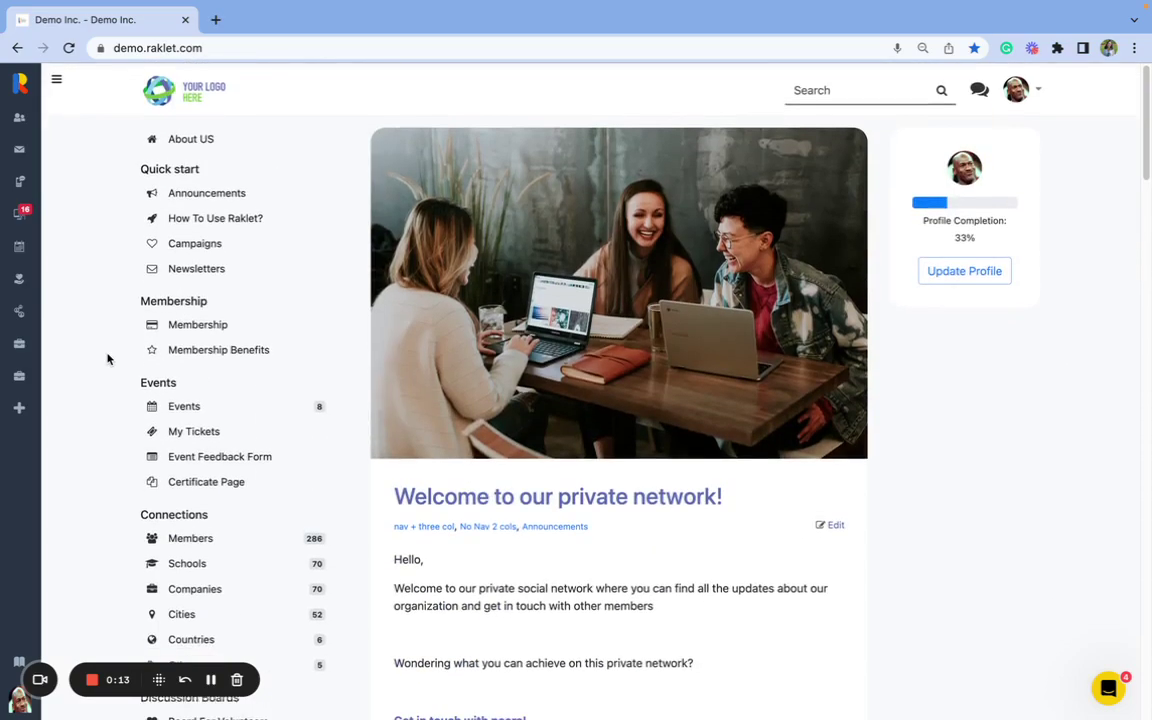
click(57, 86)
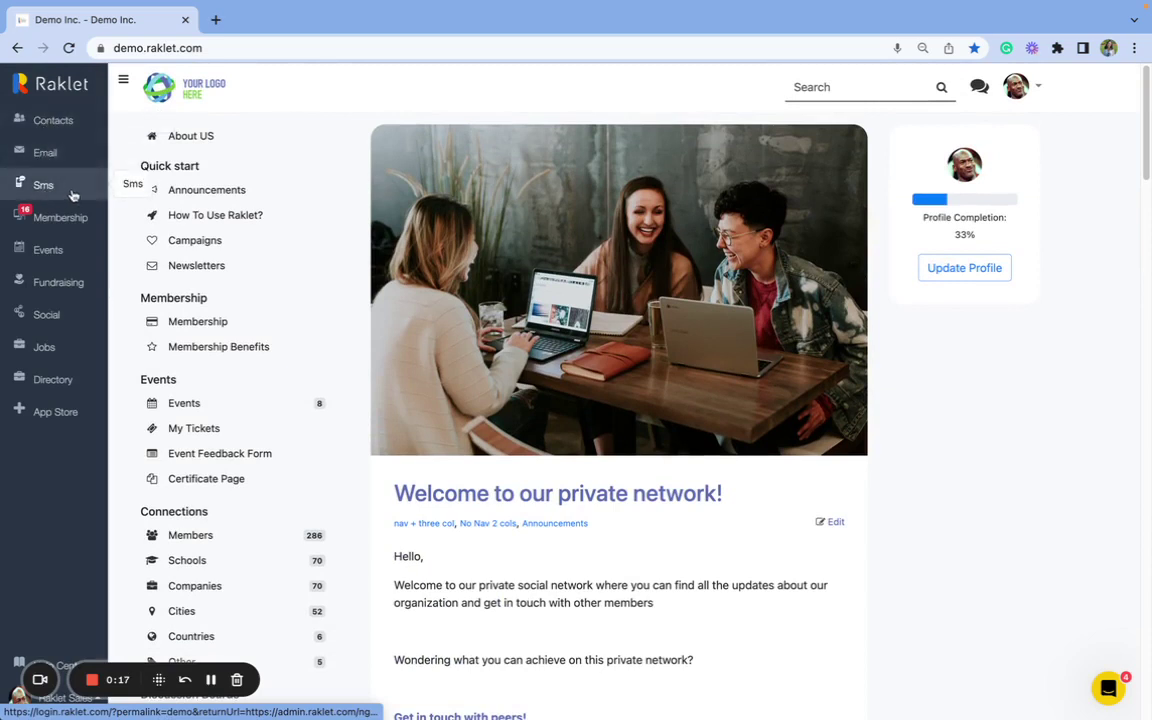
click(123, 79)
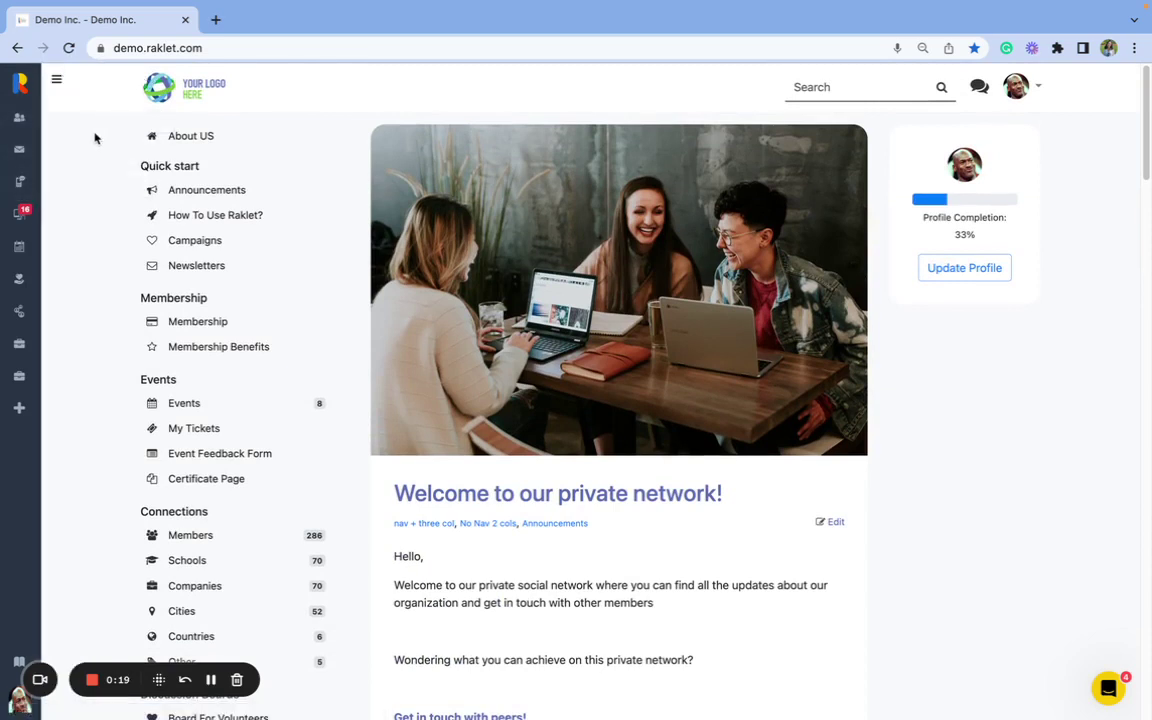
click(210, 52)
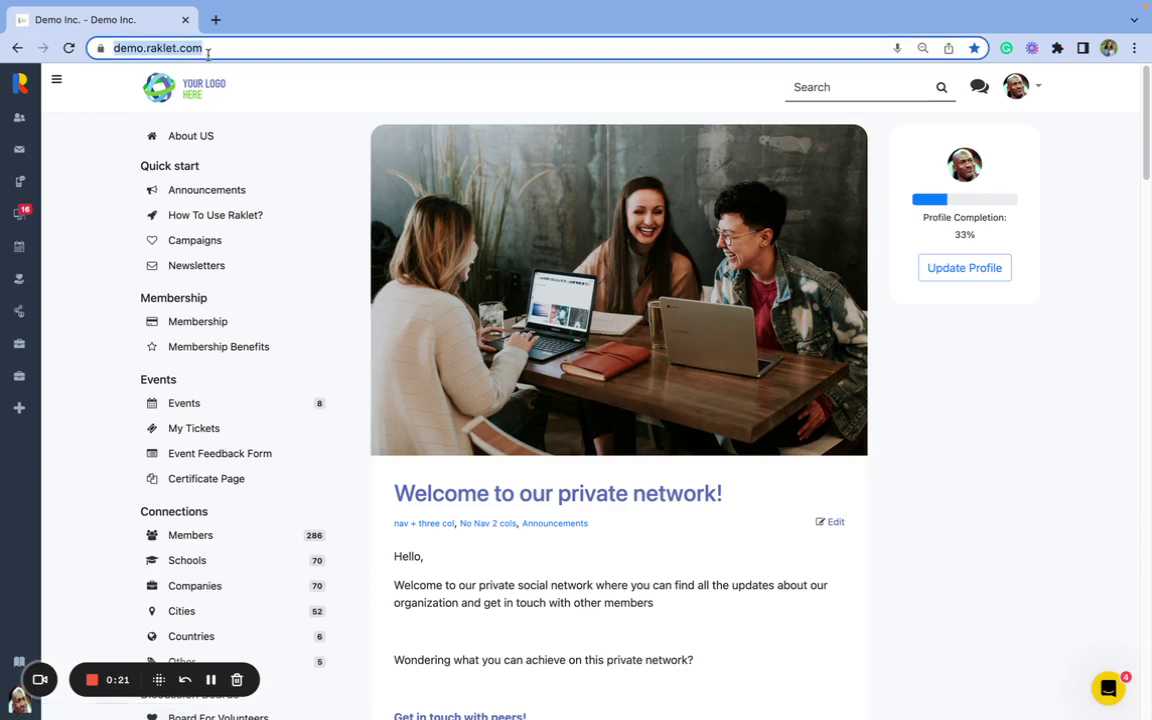
click(215, 49)
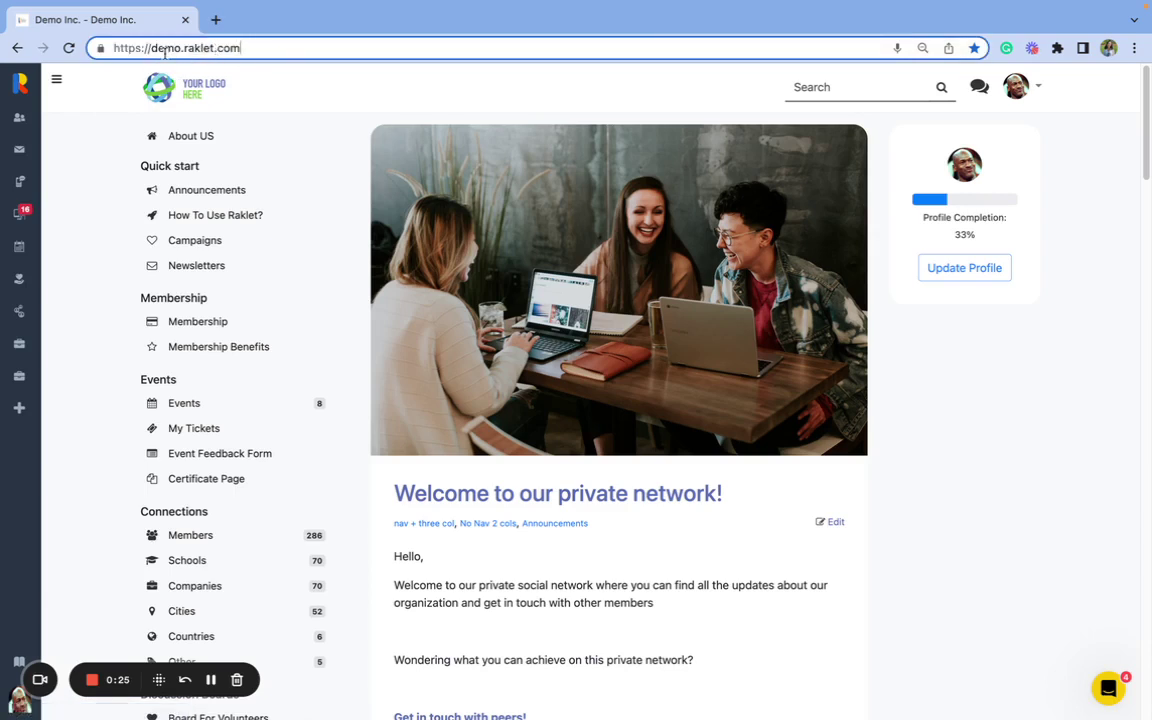
drag(150, 52, 165, 54)
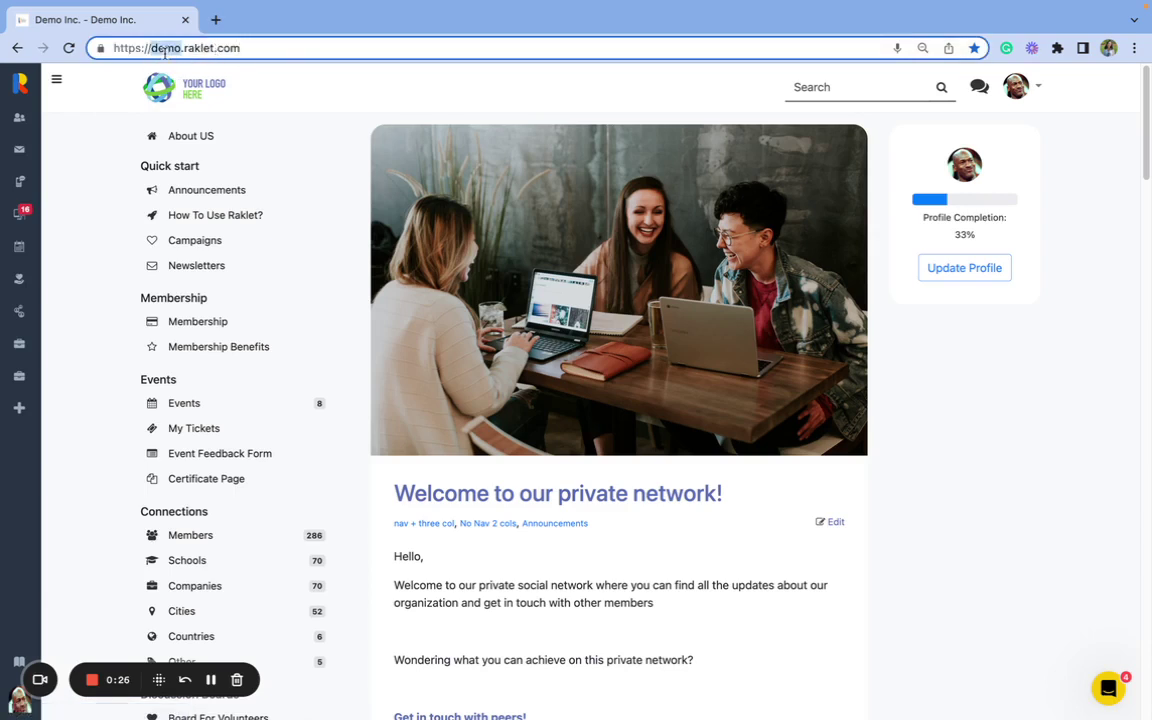
click(264, 49)
click(127, 160)
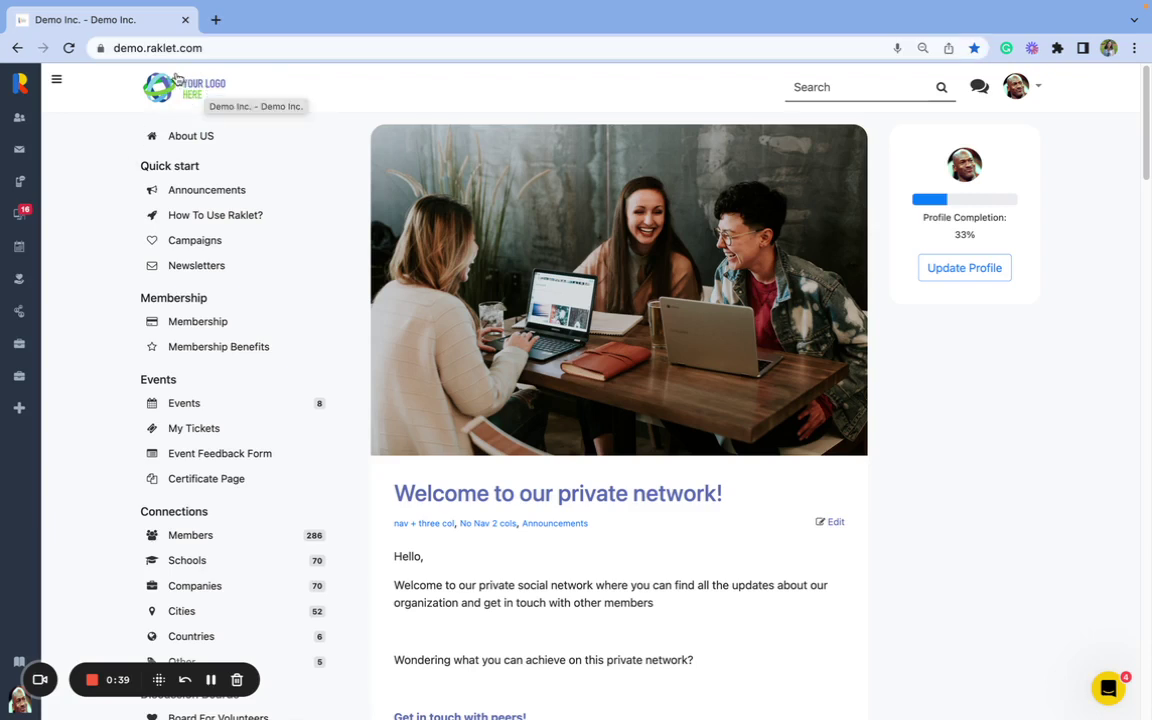
Scroll down to the welcome post and like it, raising its likes from 2 to 3
scroll(77, 311, down, 1)
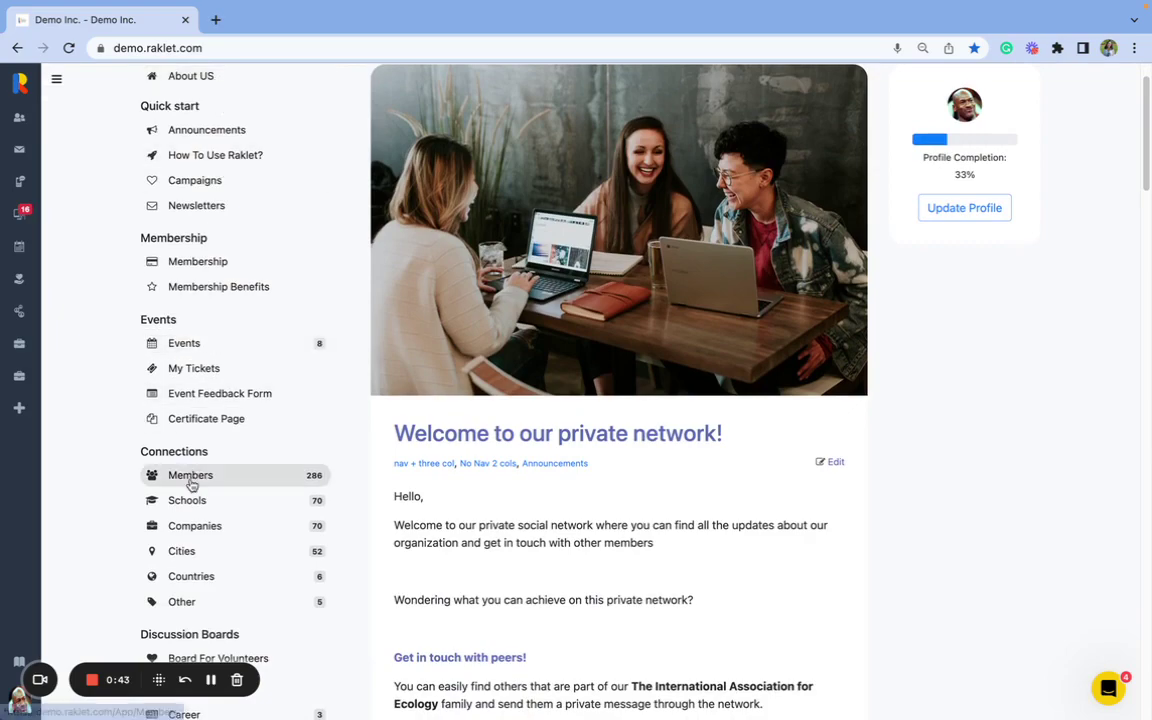
scroll(191, 483, down, 2)
scroll(191, 484, down, 2)
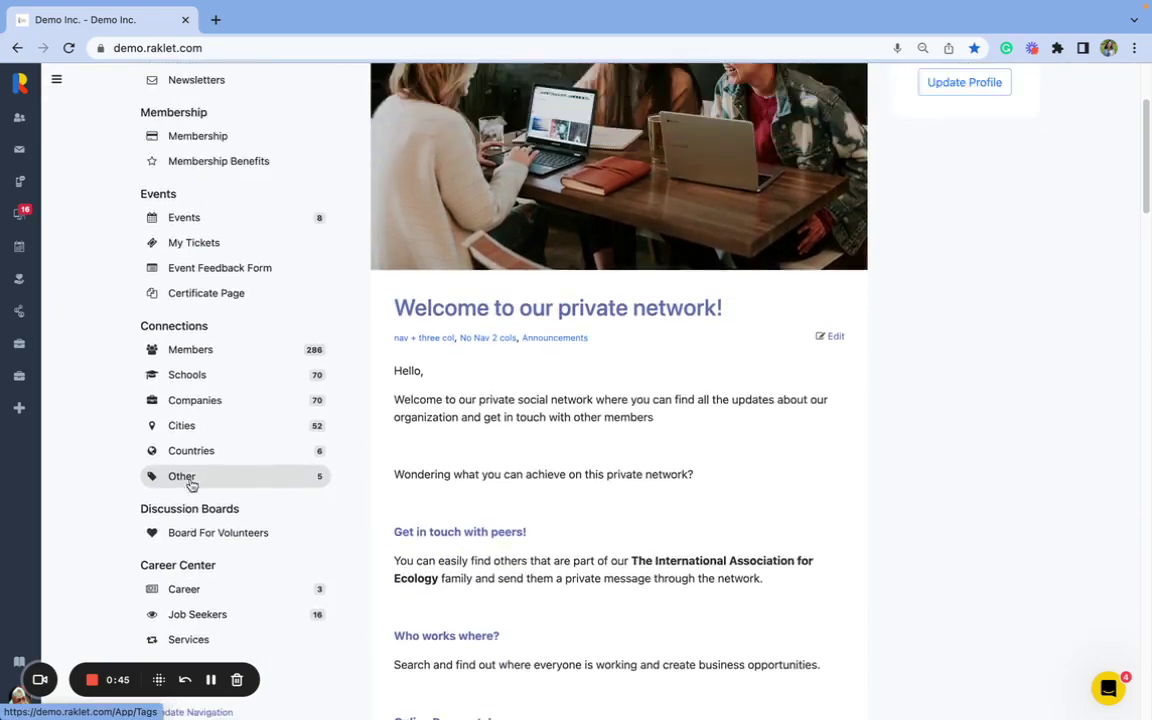
scroll(190, 483, up, 5)
scroll(586, 312, down, 11)
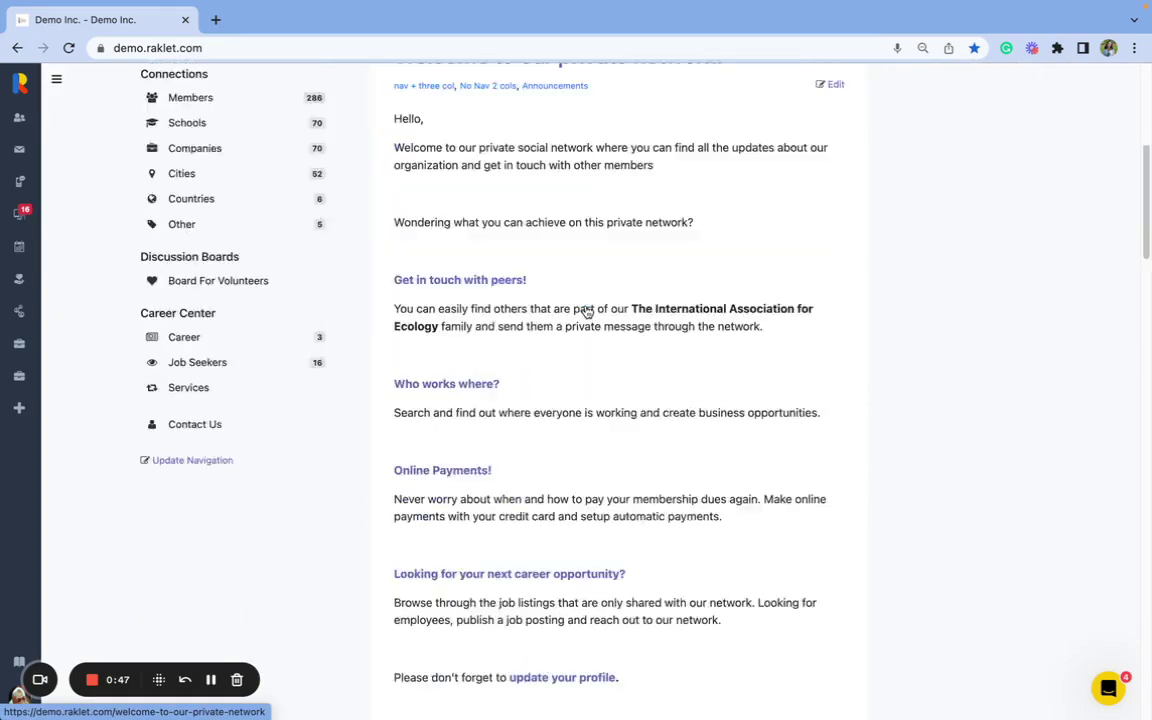
scroll(586, 312, down, 10)
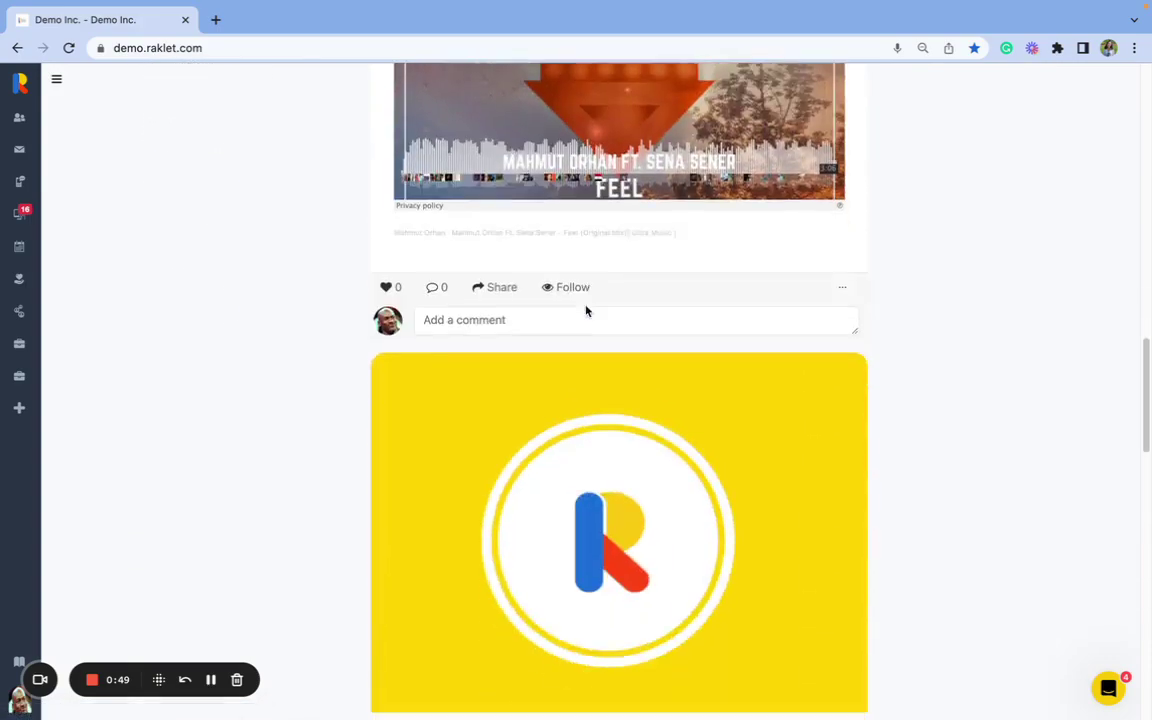
scroll(586, 312, up, 20)
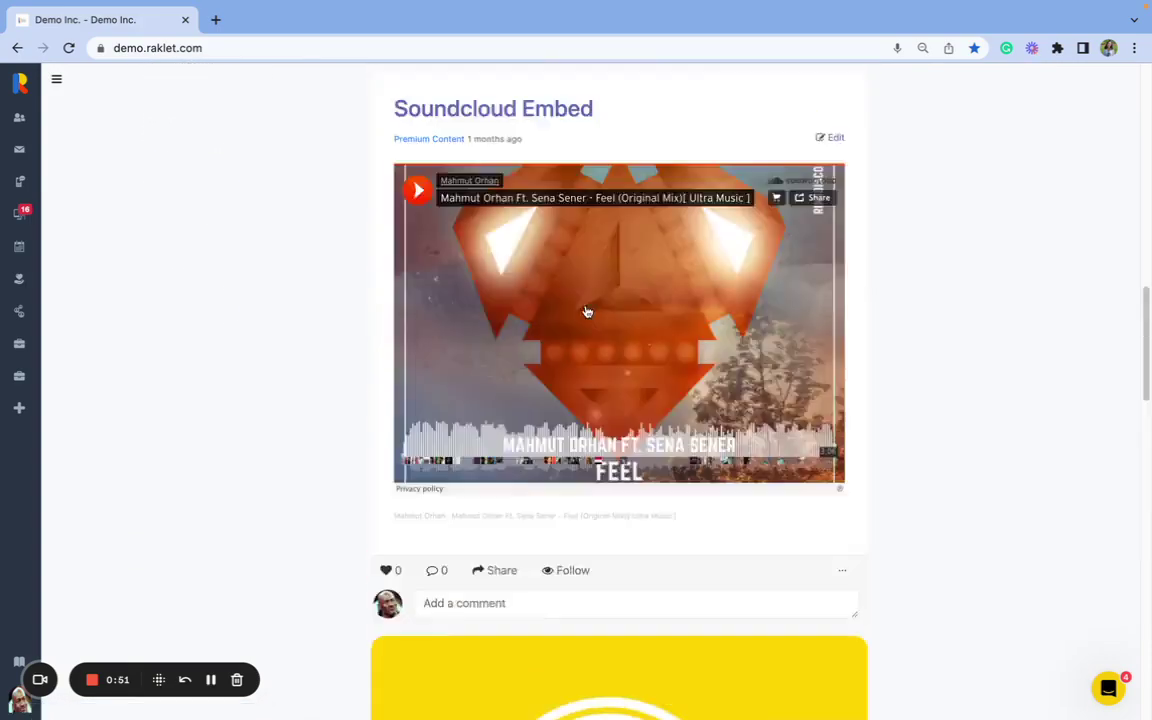
scroll(586, 312, up, 4)
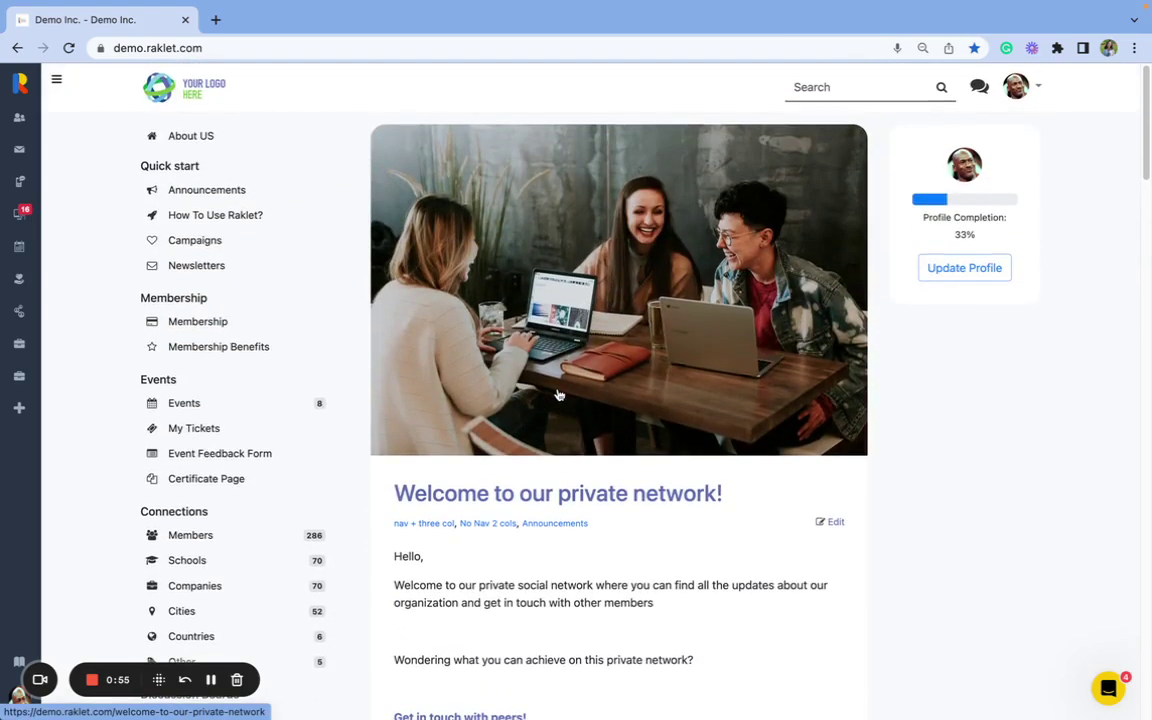
scroll(559, 395, down, 6)
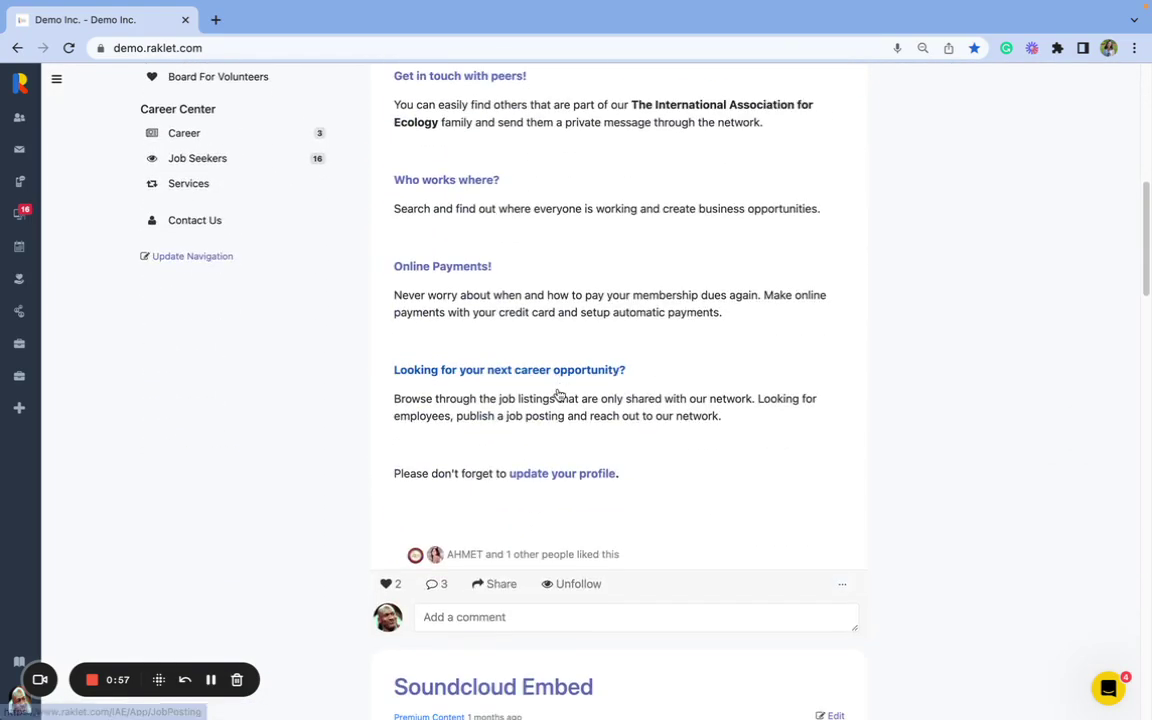
scroll(559, 395, down, 1)
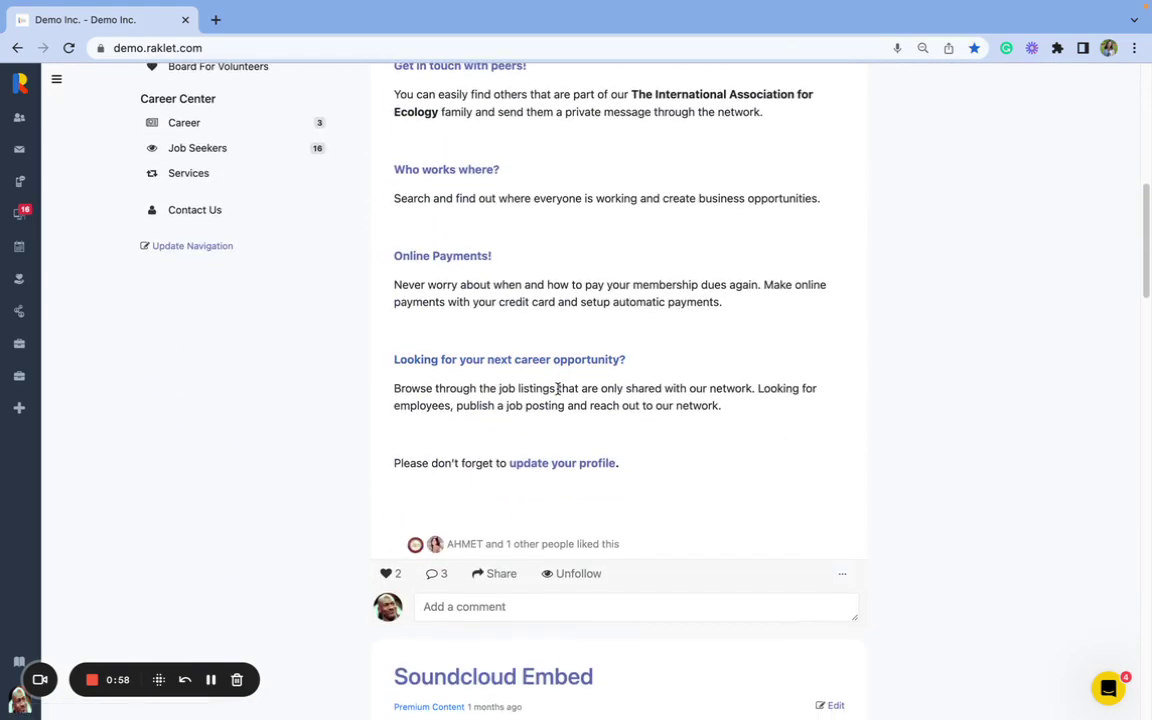
click(389, 576)
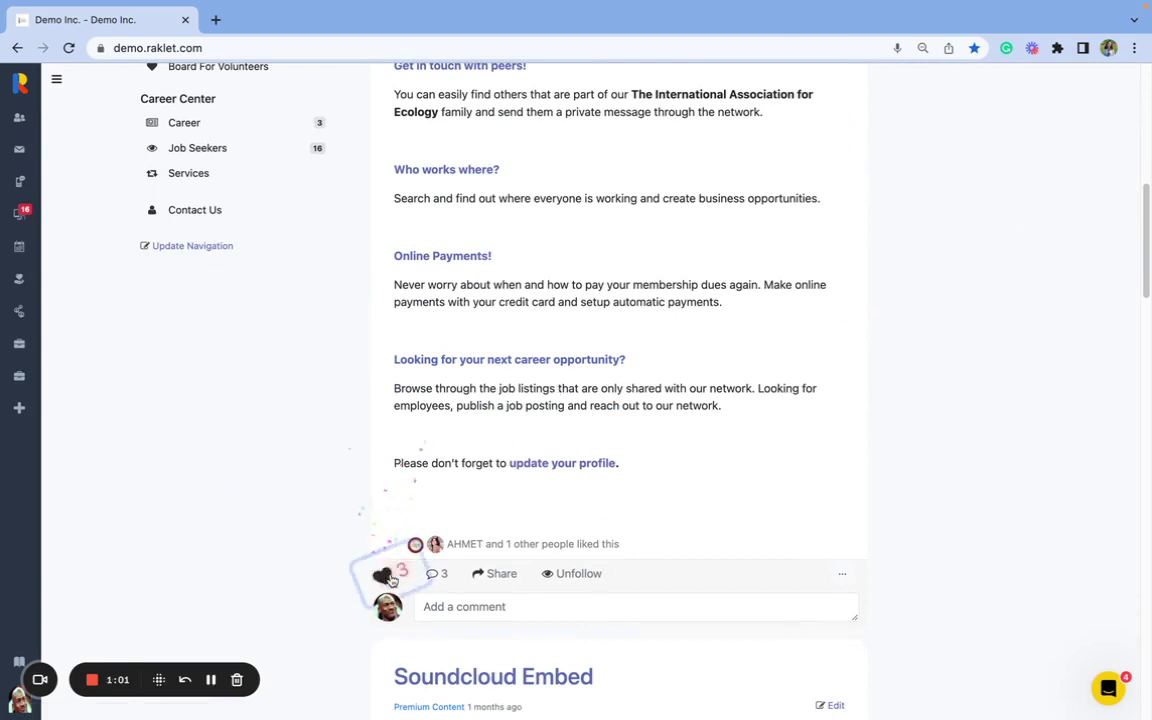
Show the welcome post's comments and look at its Share options before closing them
click(447, 580)
click(494, 577)
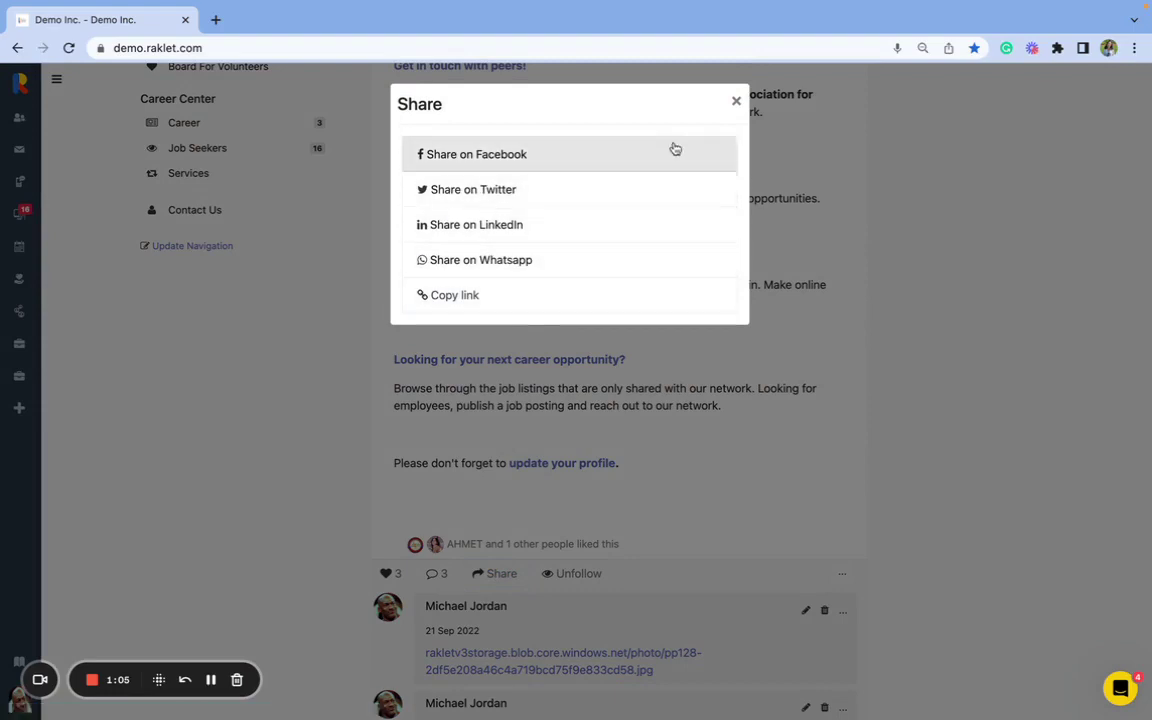
click(735, 101)
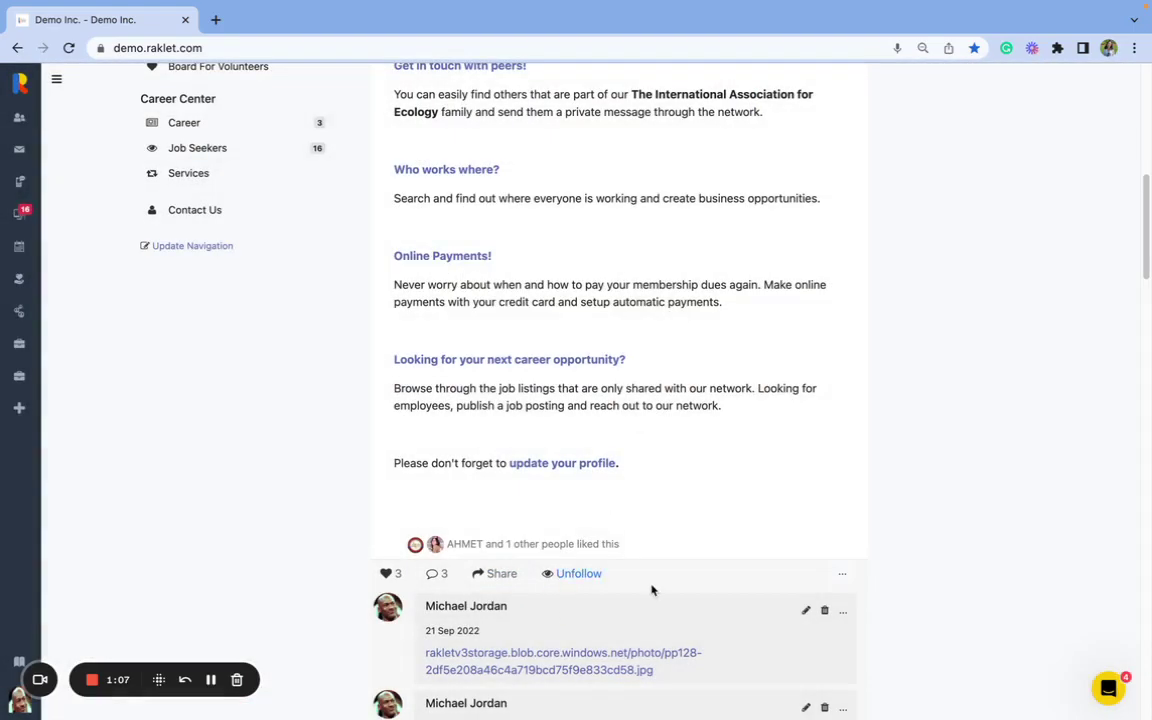
scroll(726, 341, up, 7)
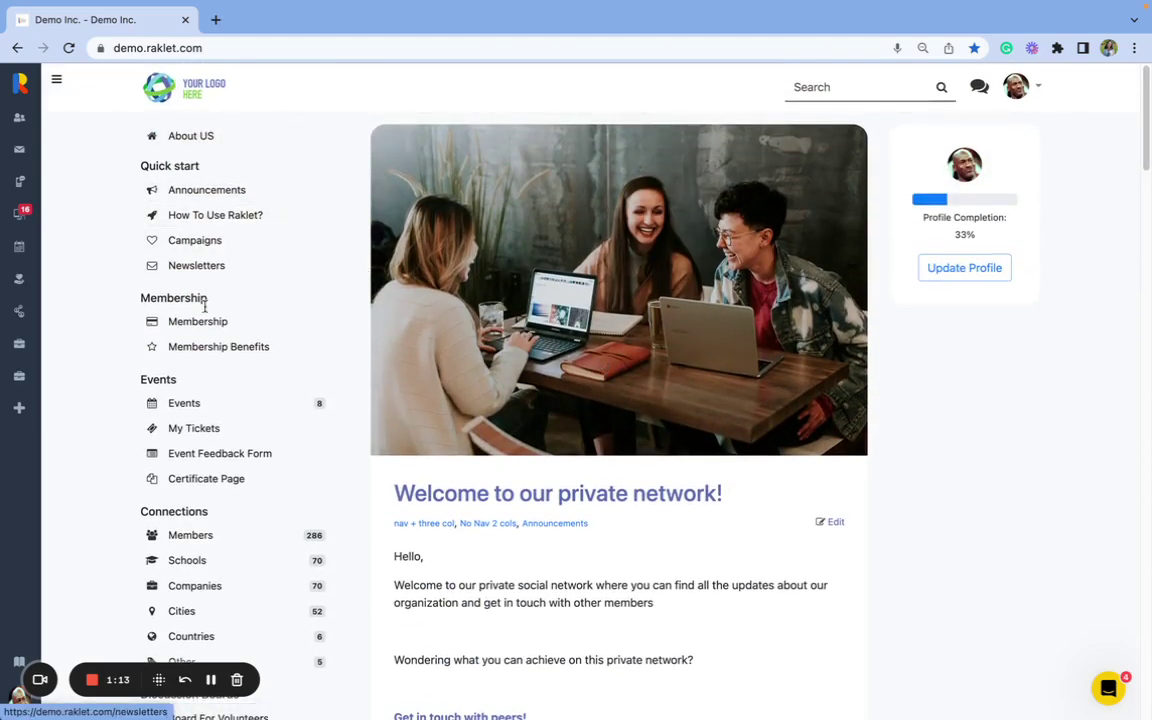
mouse_move(25, 120)
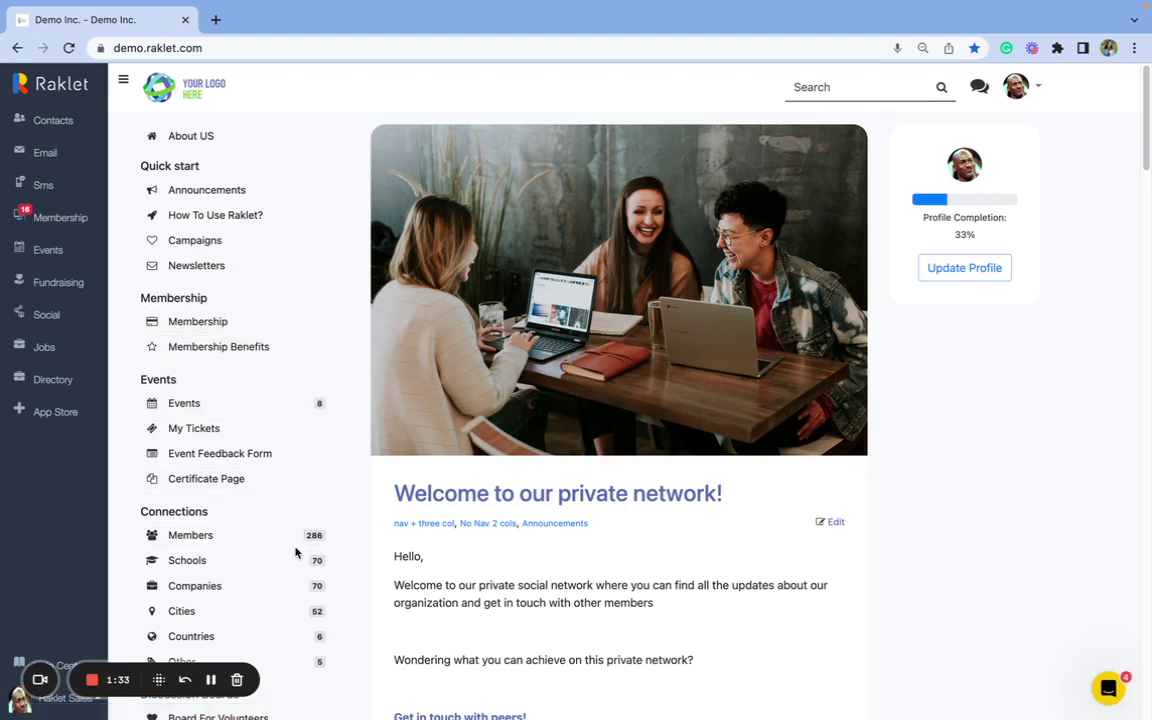
scroll(296, 550, down, 2)
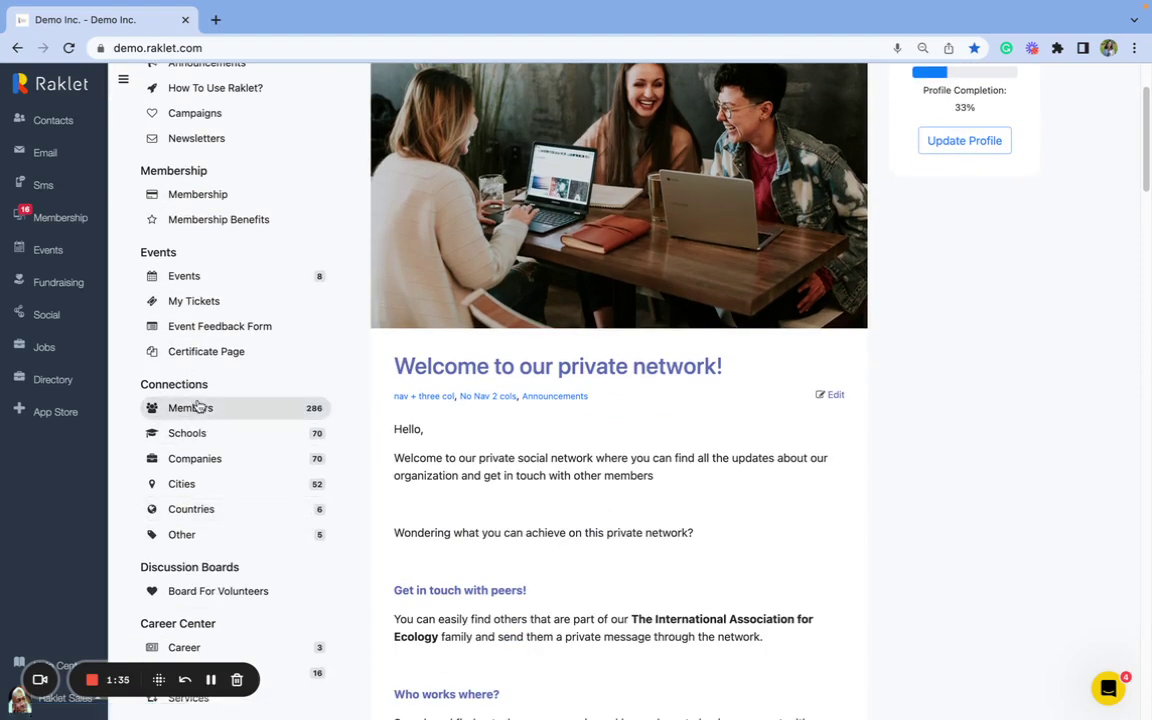
Open the Members directory and view a member's profile Work, Education and Pronoun details
click(201, 410)
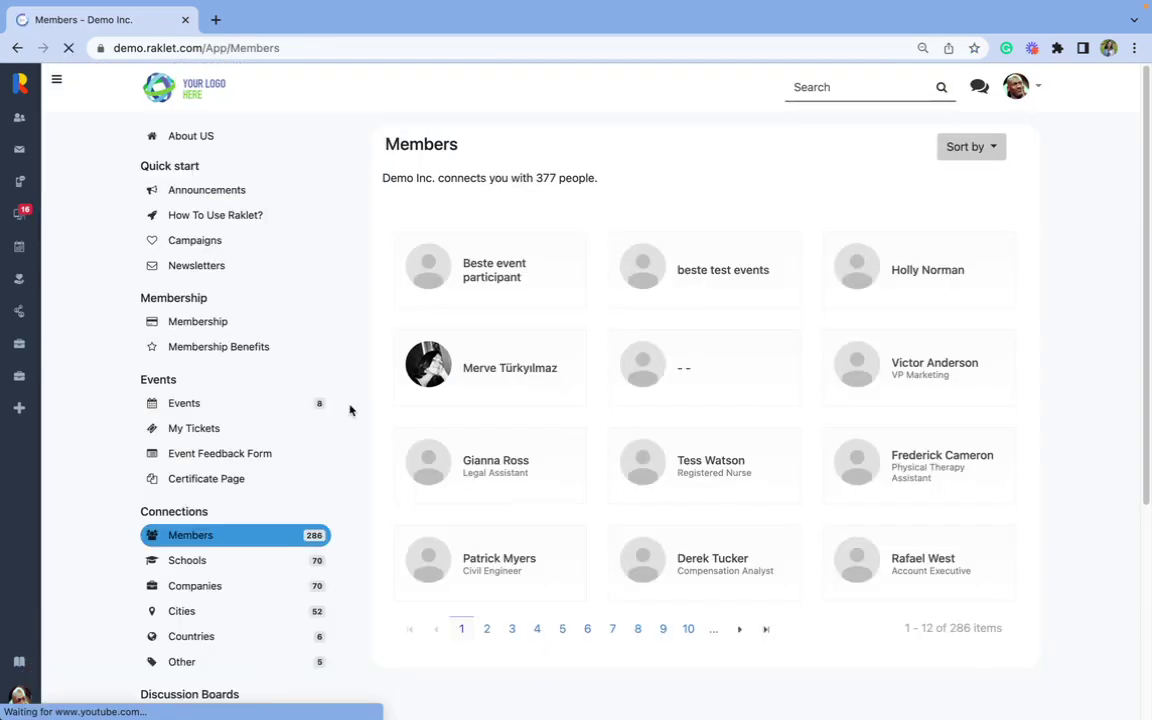
click(507, 368)
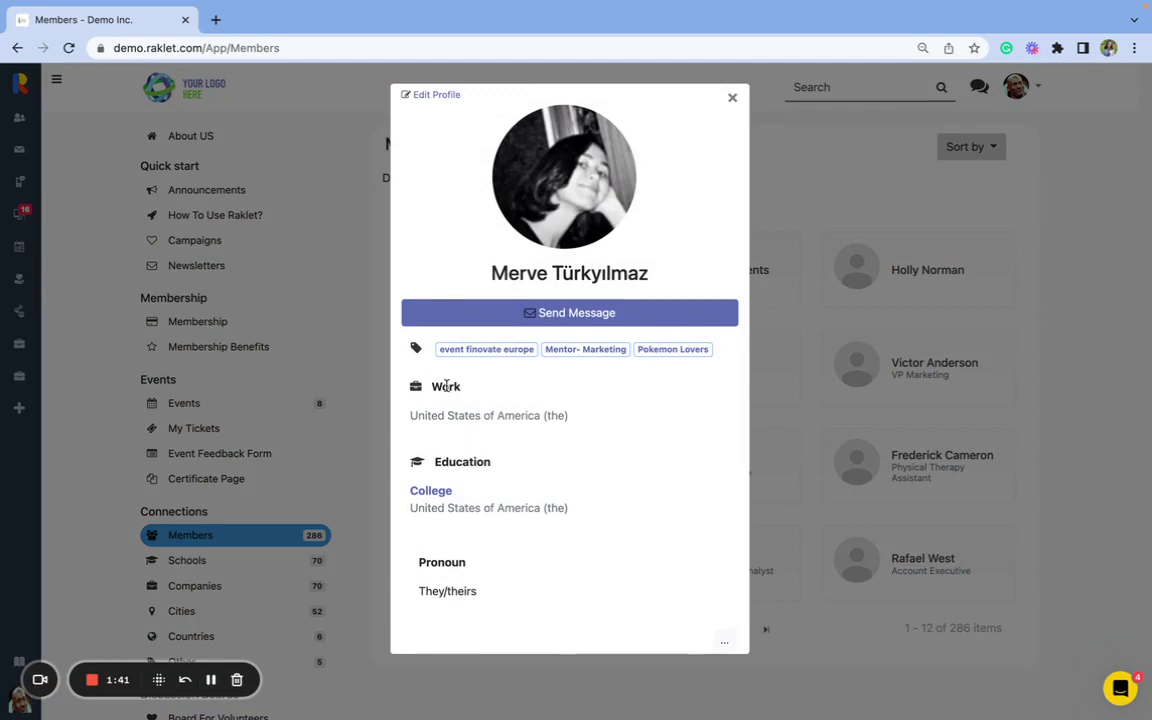
double_click(446, 386)
double_click(454, 463)
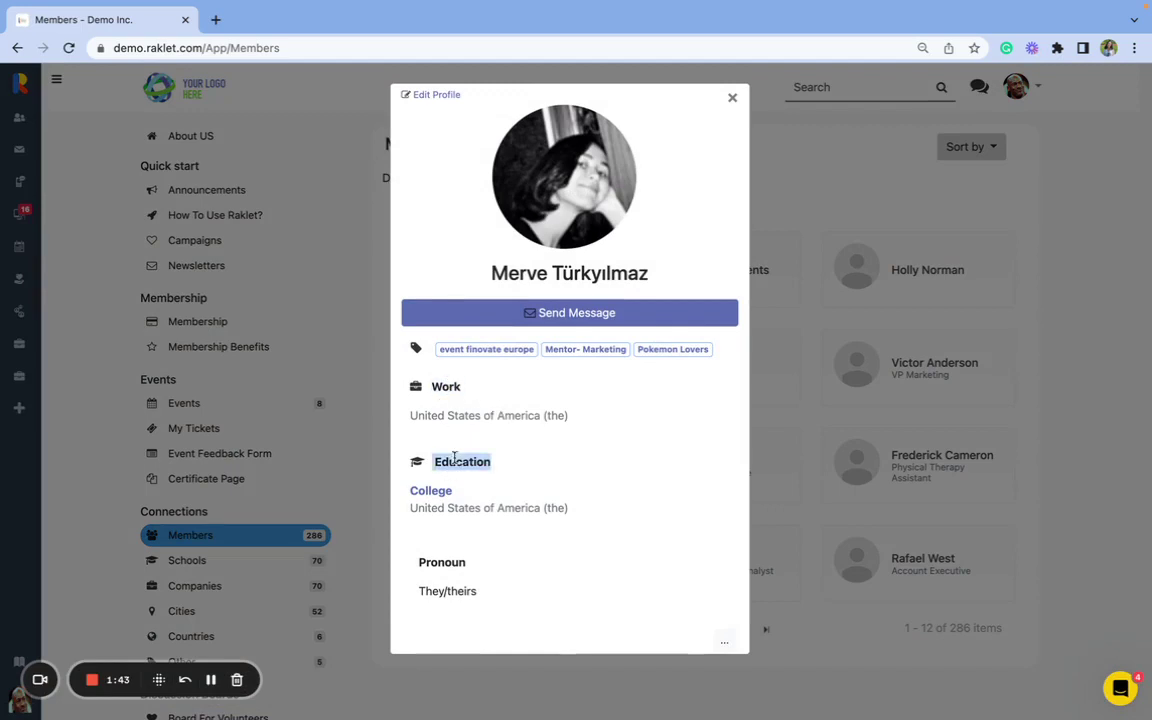
double_click(447, 563)
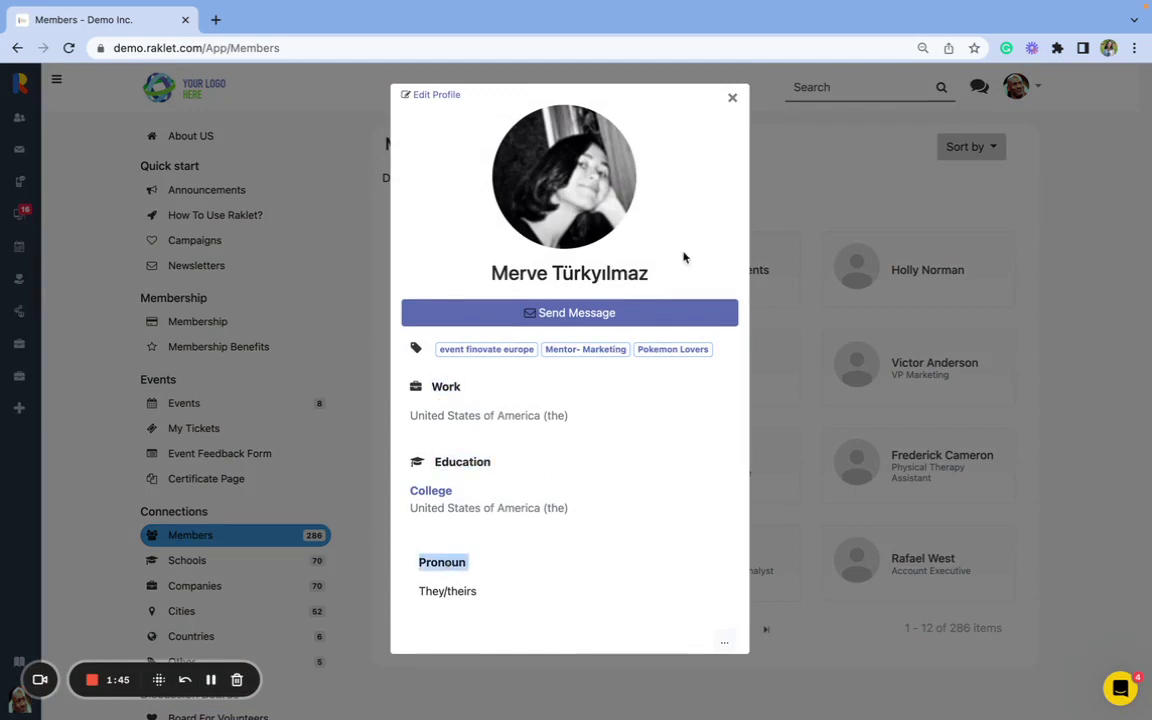
Start a private message to this member, discard the draft, and scroll the directory
click(617, 321)
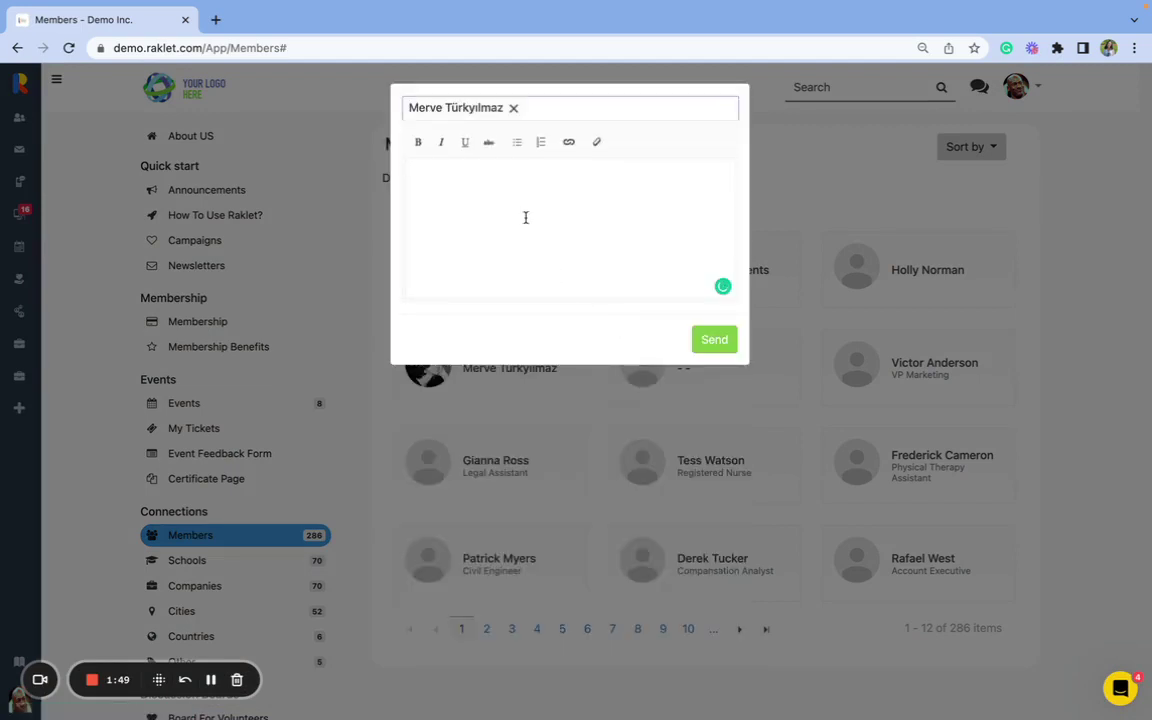
click(553, 442)
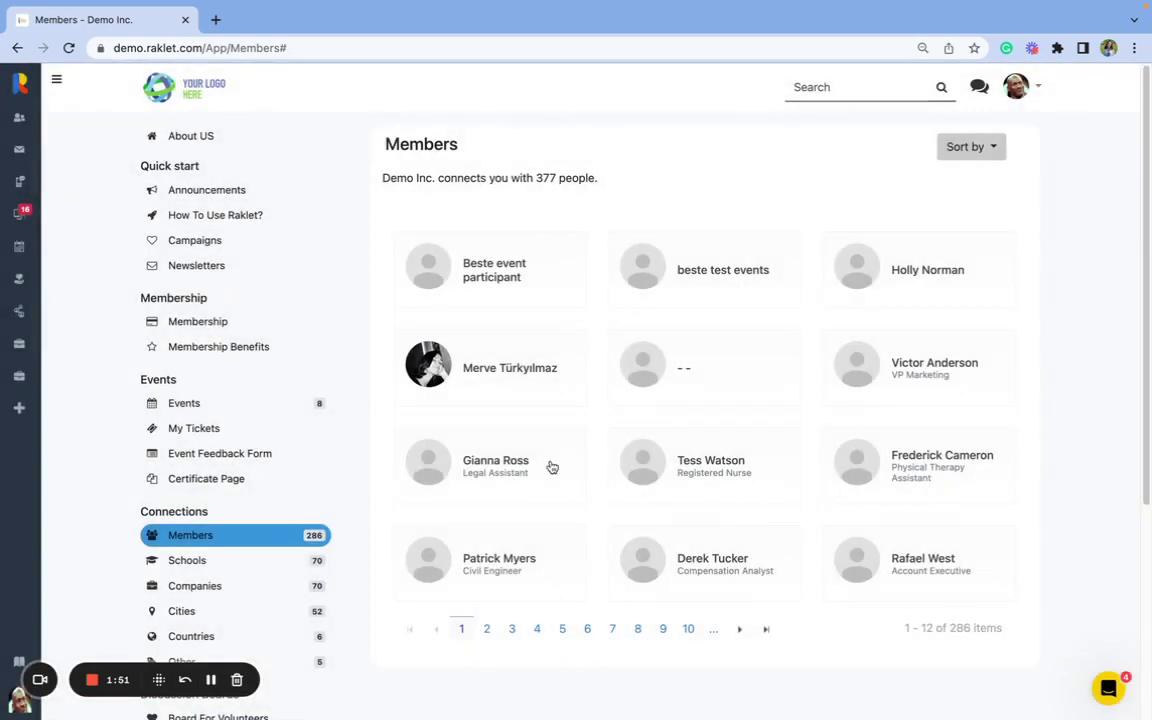
scroll(347, 607, down, 1)
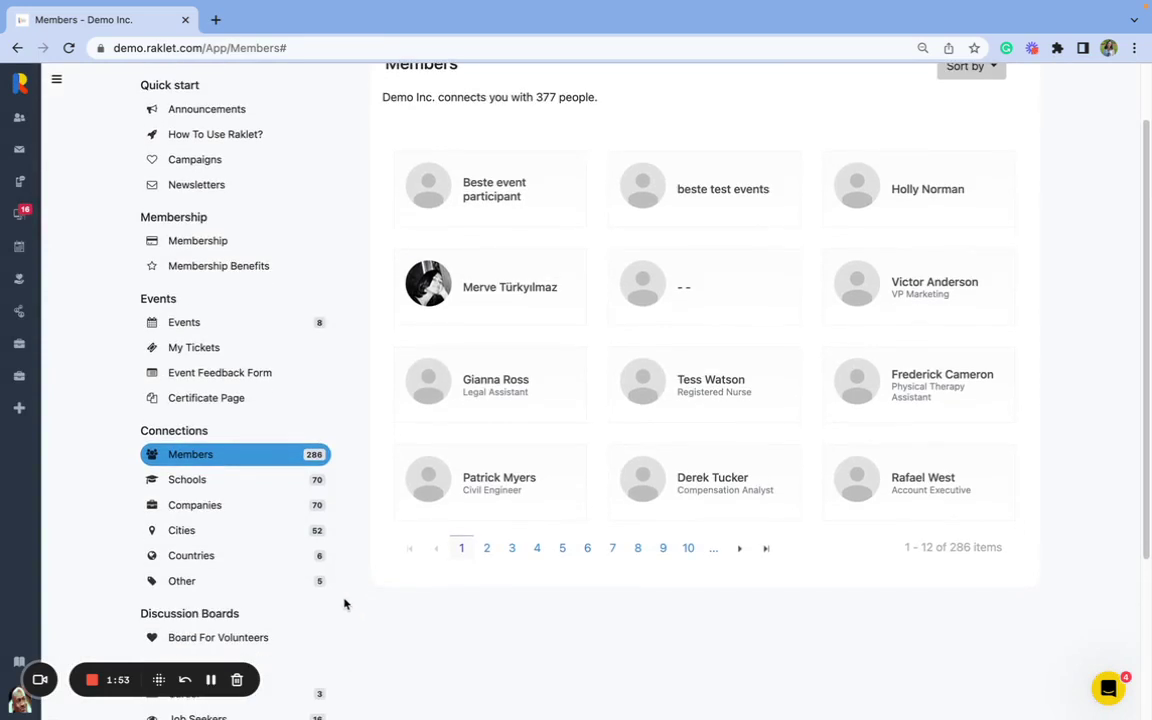
Open the Cities breakdown, go to Brooklyn, and view then close a member's profile
click(233, 537)
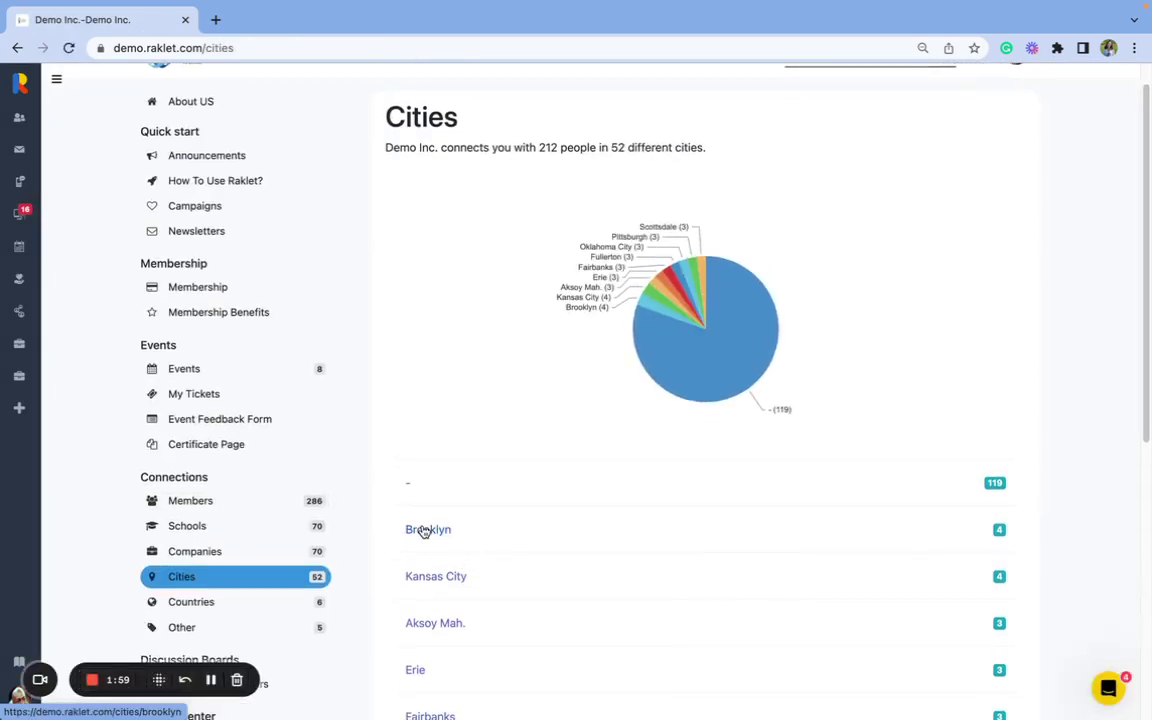
click(424, 530)
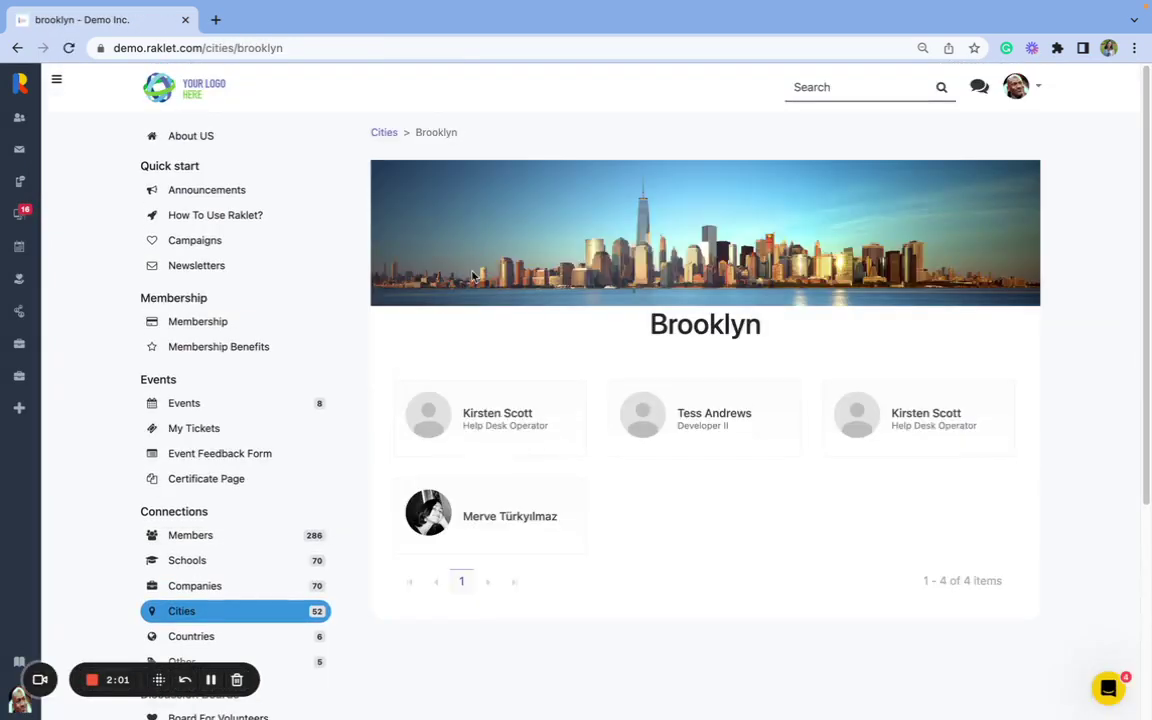
click(464, 428)
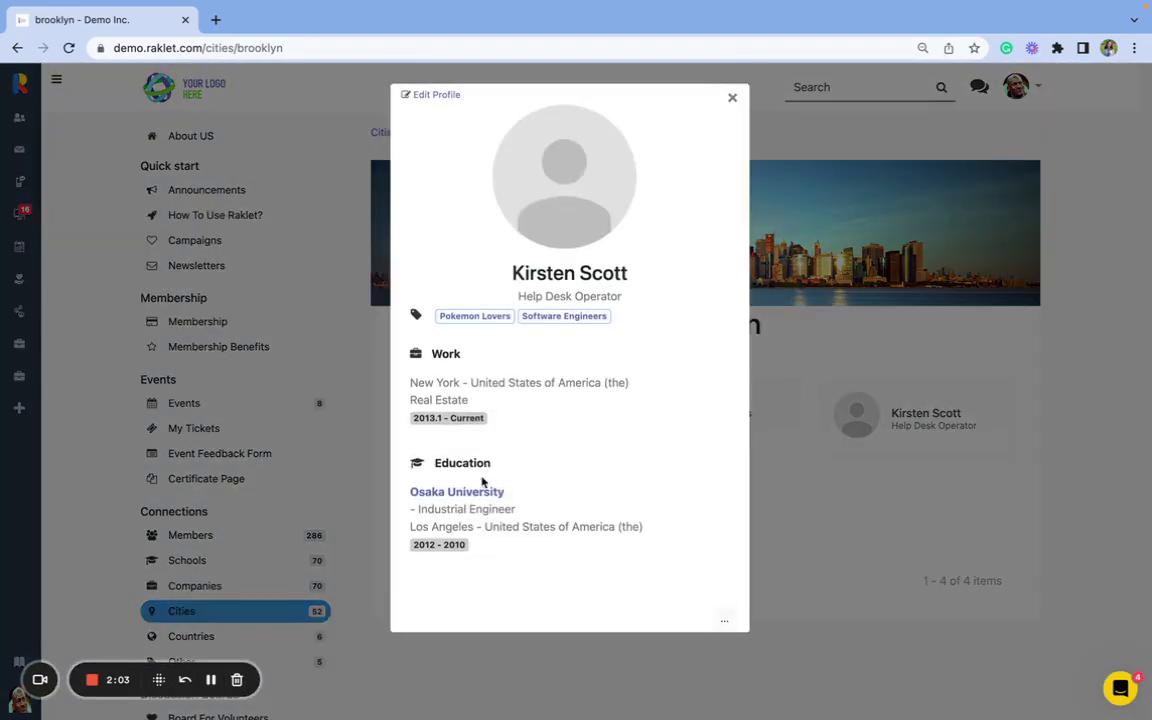
click(753, 524)
scroll(499, 545, down, 2)
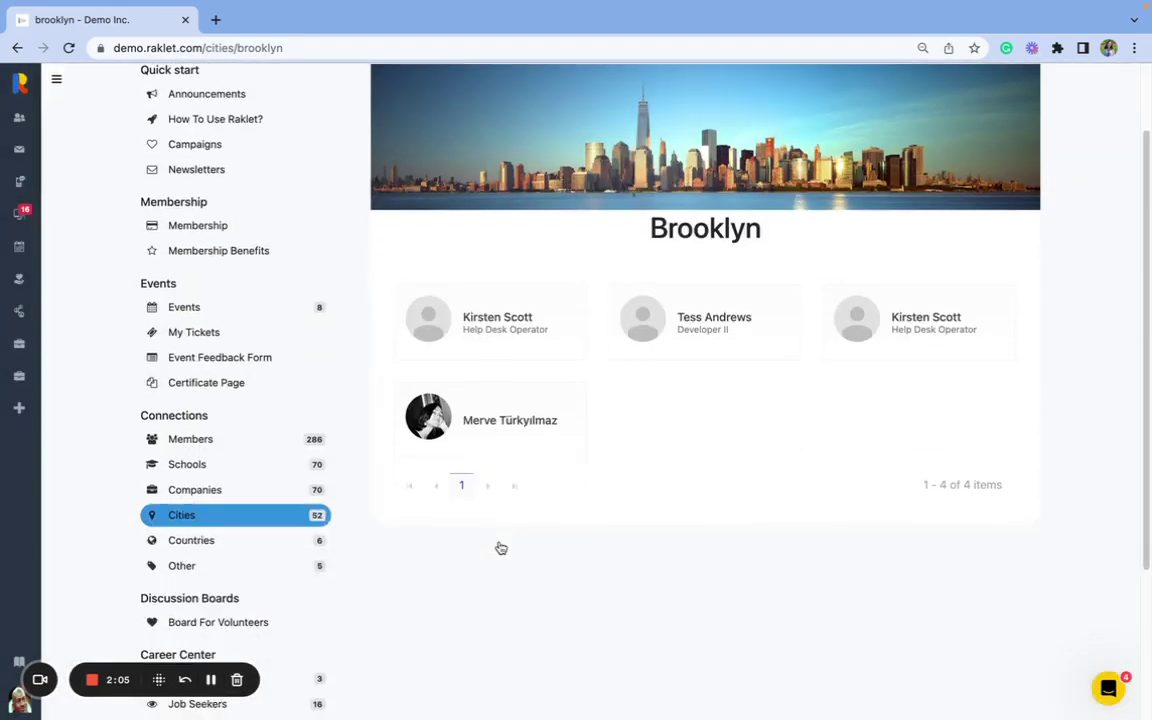
Show members grouped by country, then the member tags overview
click(231, 545)
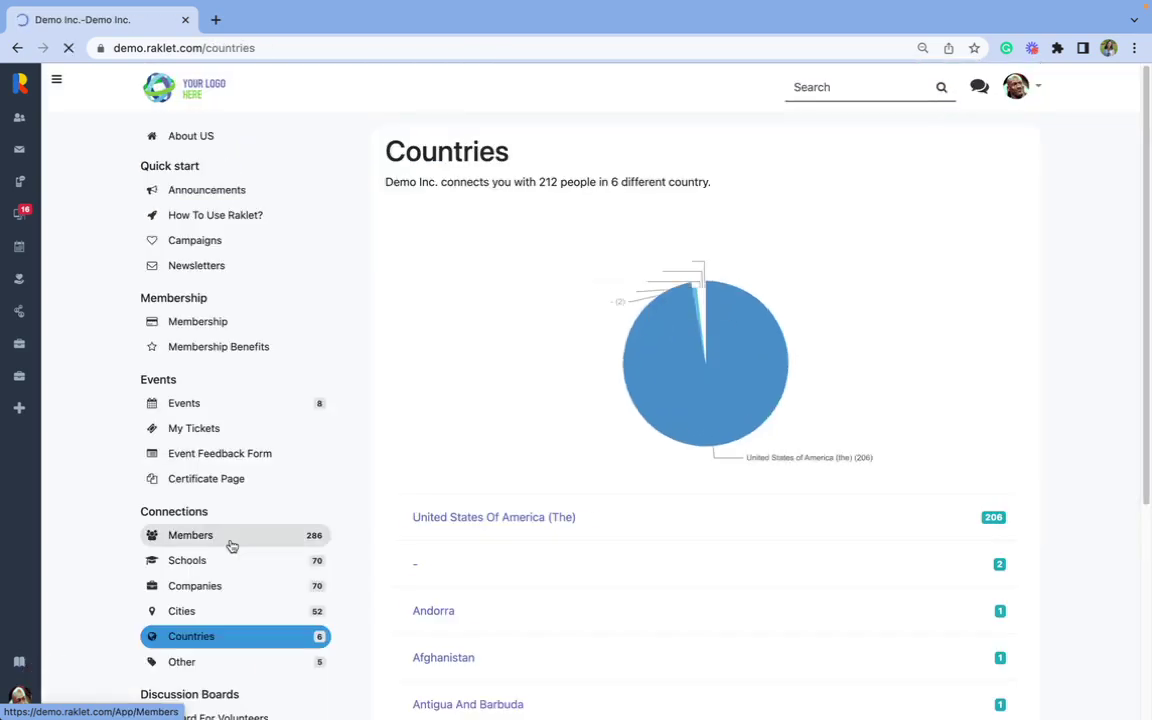
scroll(491, 411, down, 1)
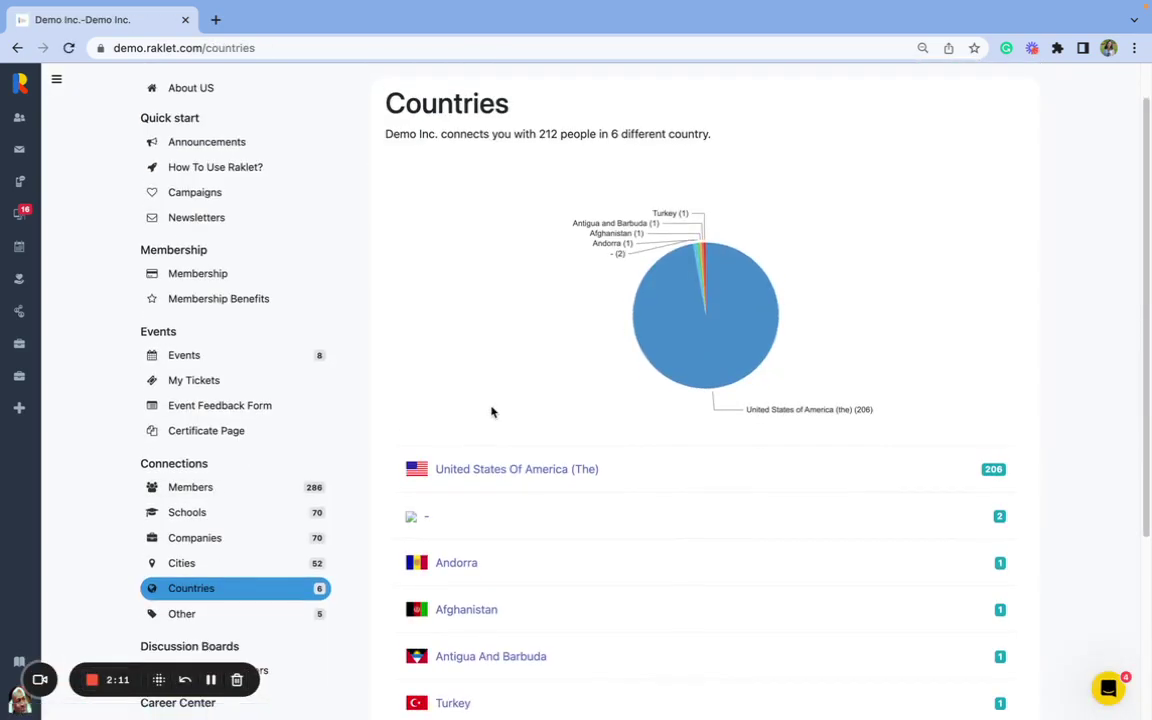
scroll(491, 411, down, 5)
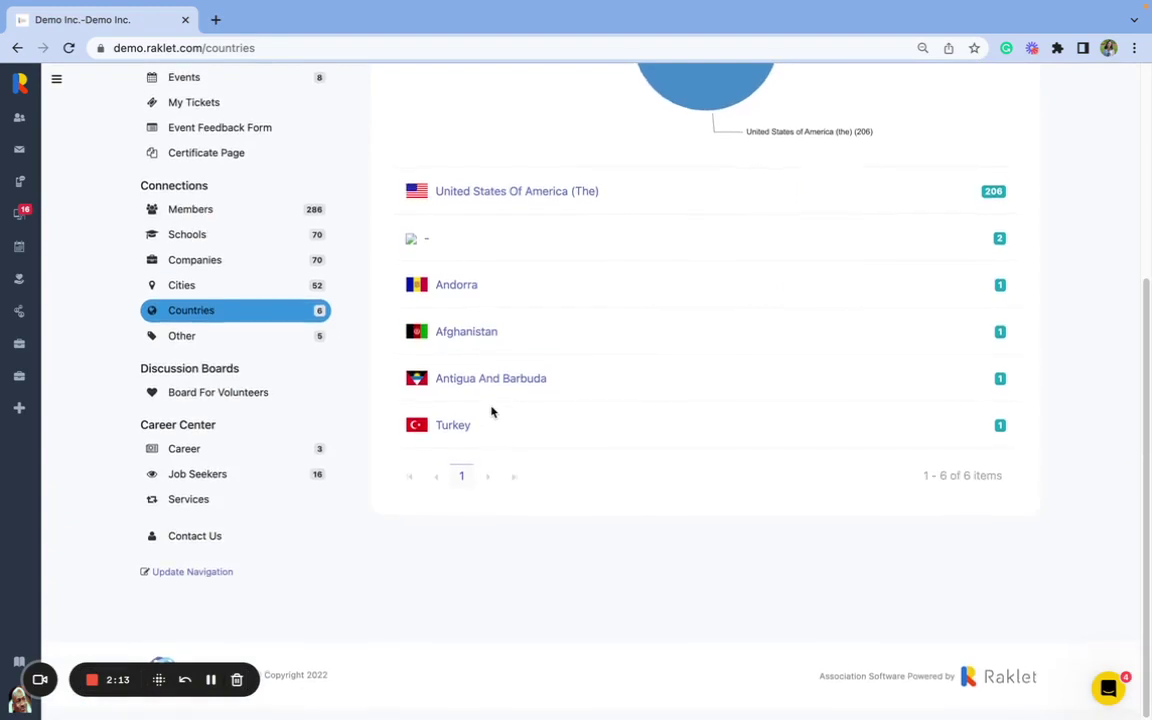
click(264, 355)
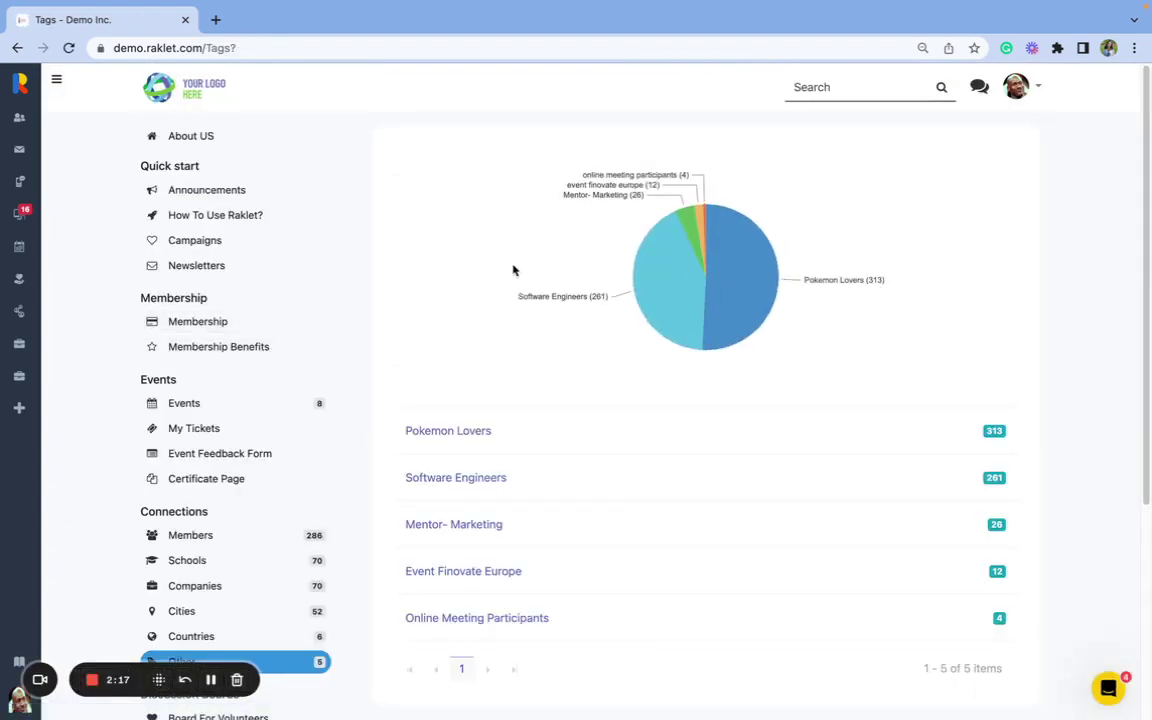
scroll(506, 257, down, 1)
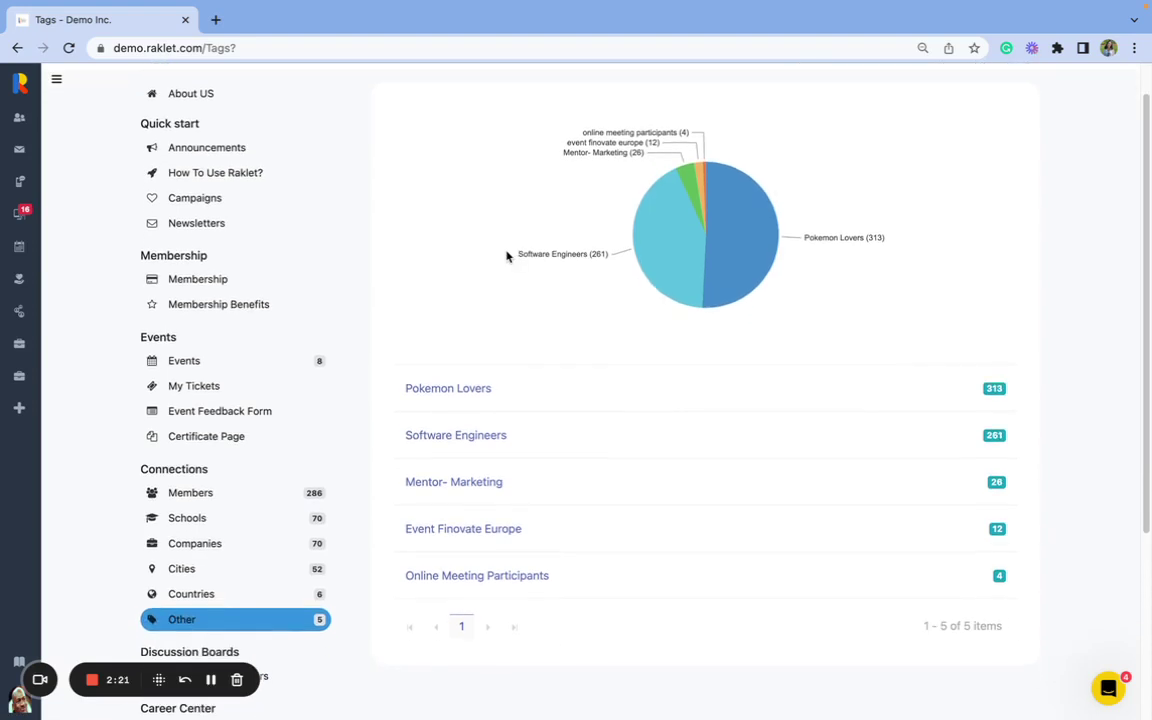
Open the Pokemon Lovers tag's 313-member list and view then close a member profile
click(478, 394)
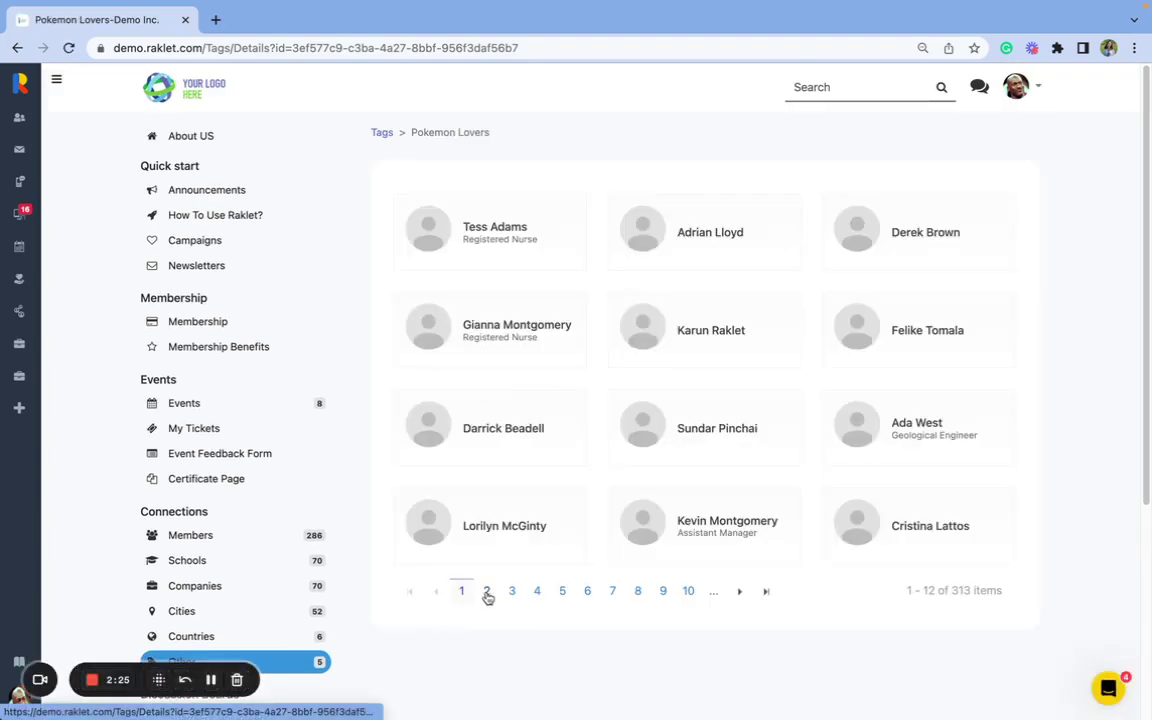
click(687, 522)
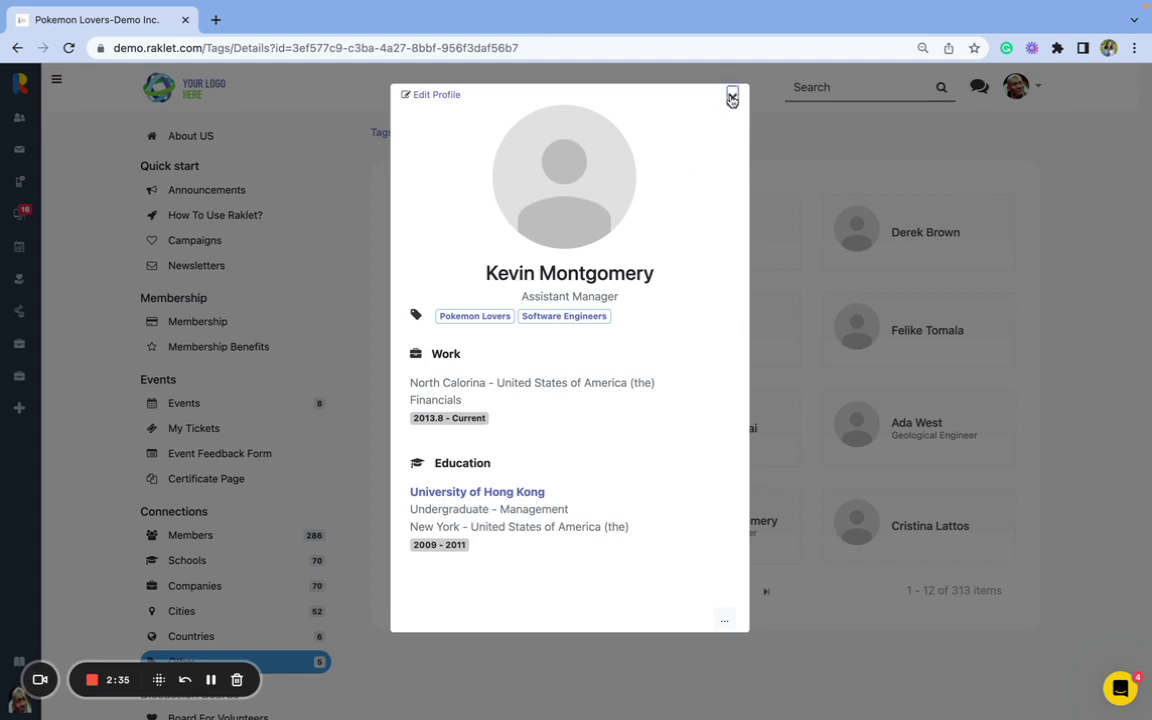
click(731, 93)
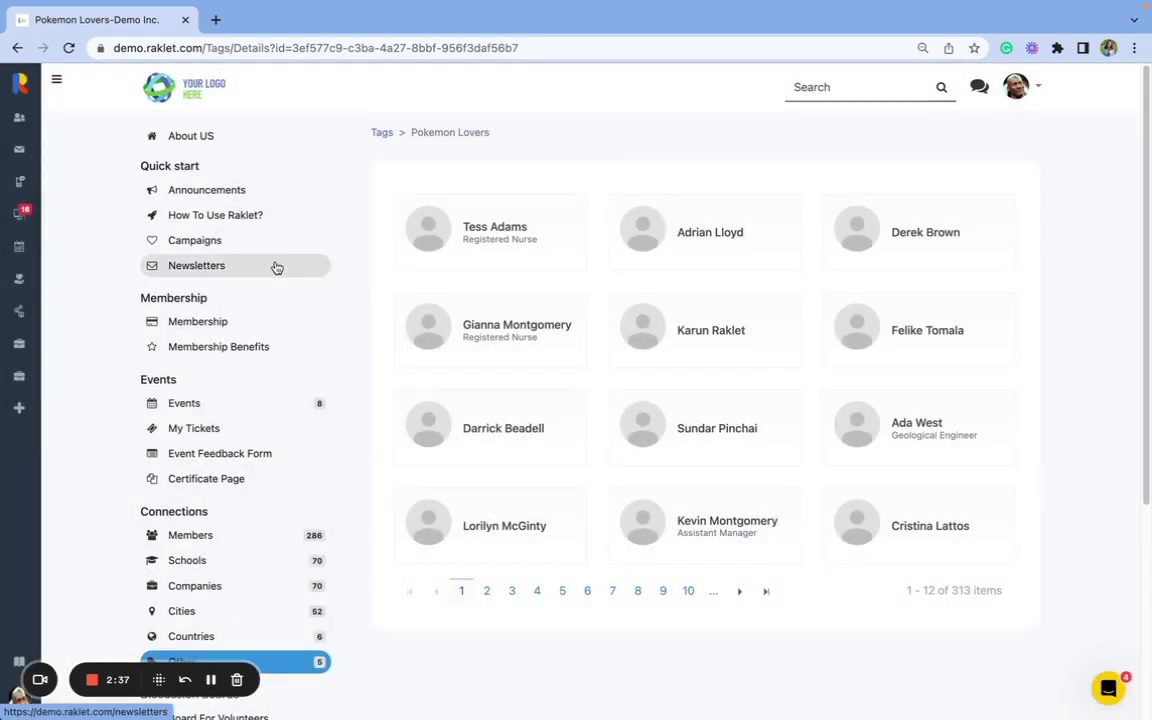
scroll(275, 262, down, 1)
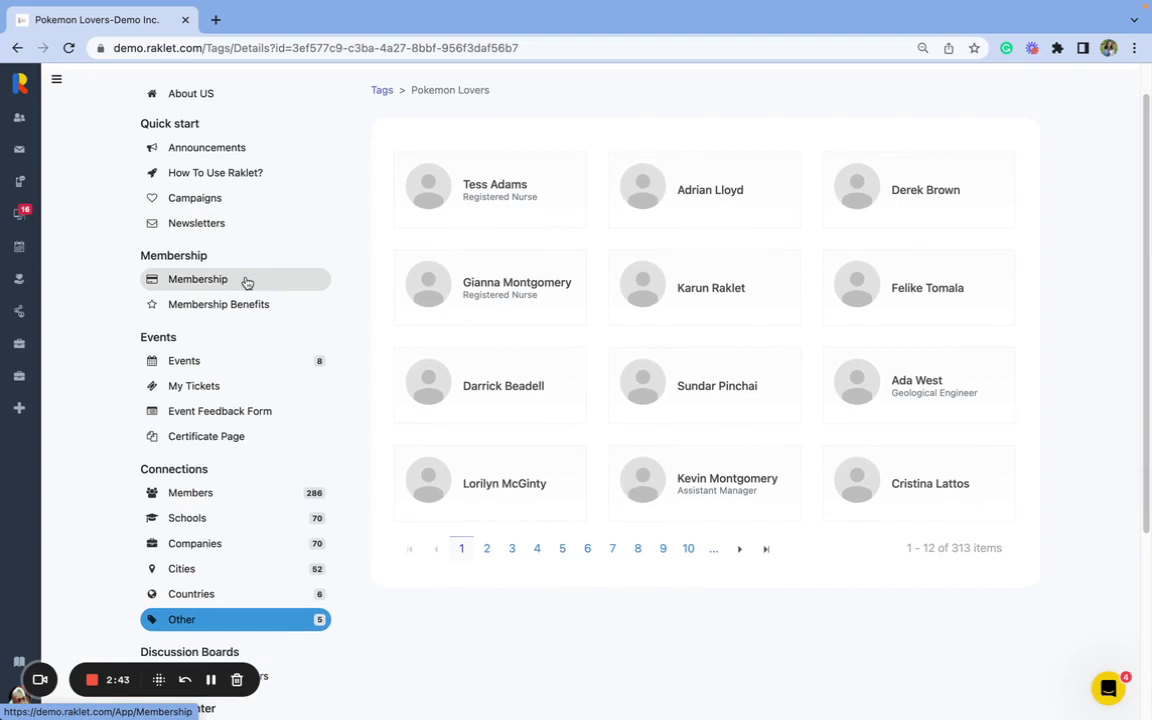
From Membership, start a New Membership and show the Membership Plans list with prices
click(247, 283)
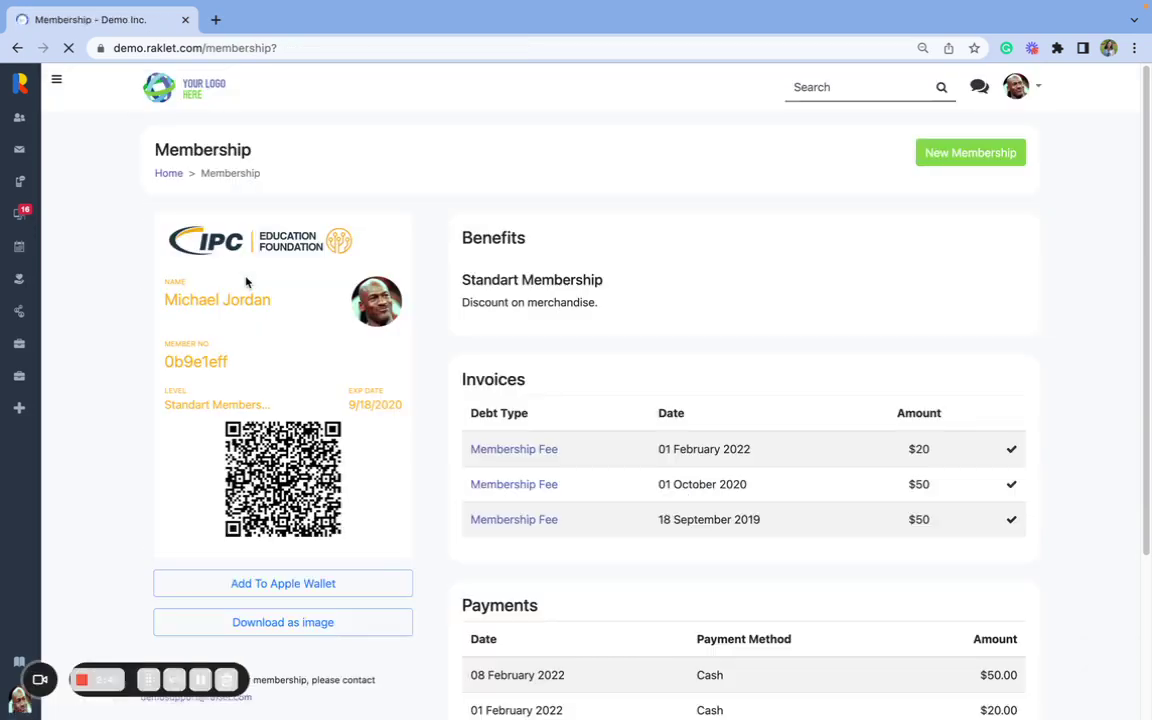
click(984, 158)
click(892, 201)
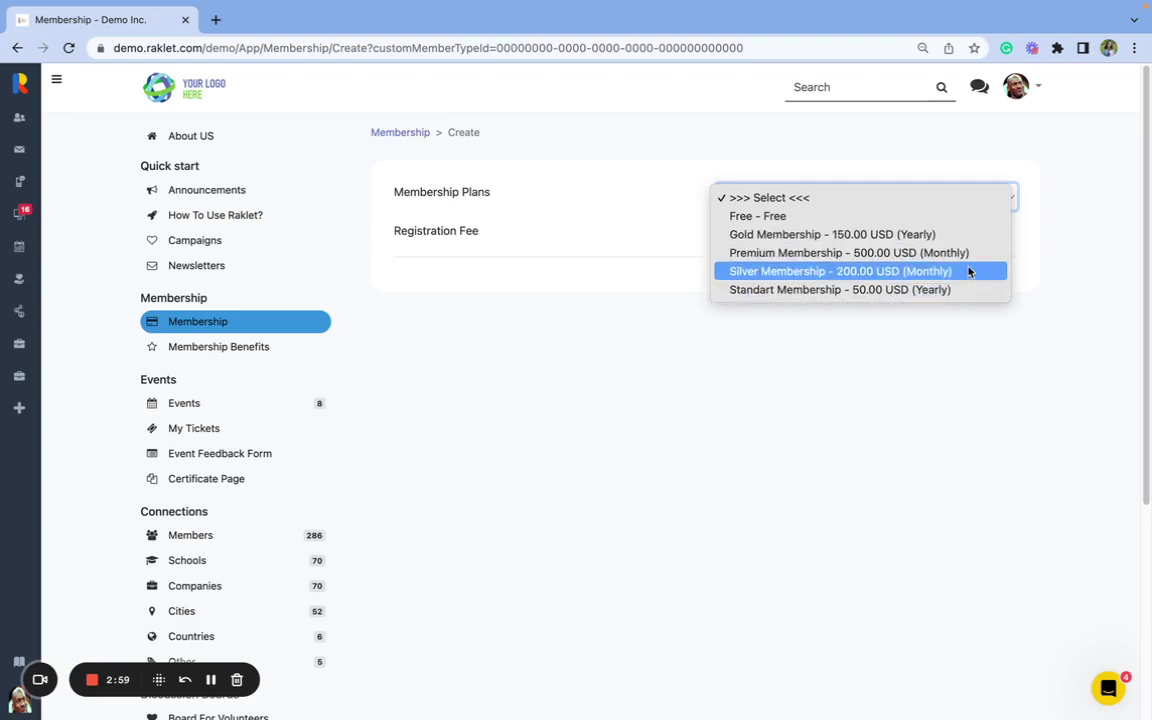
click(206, 683)
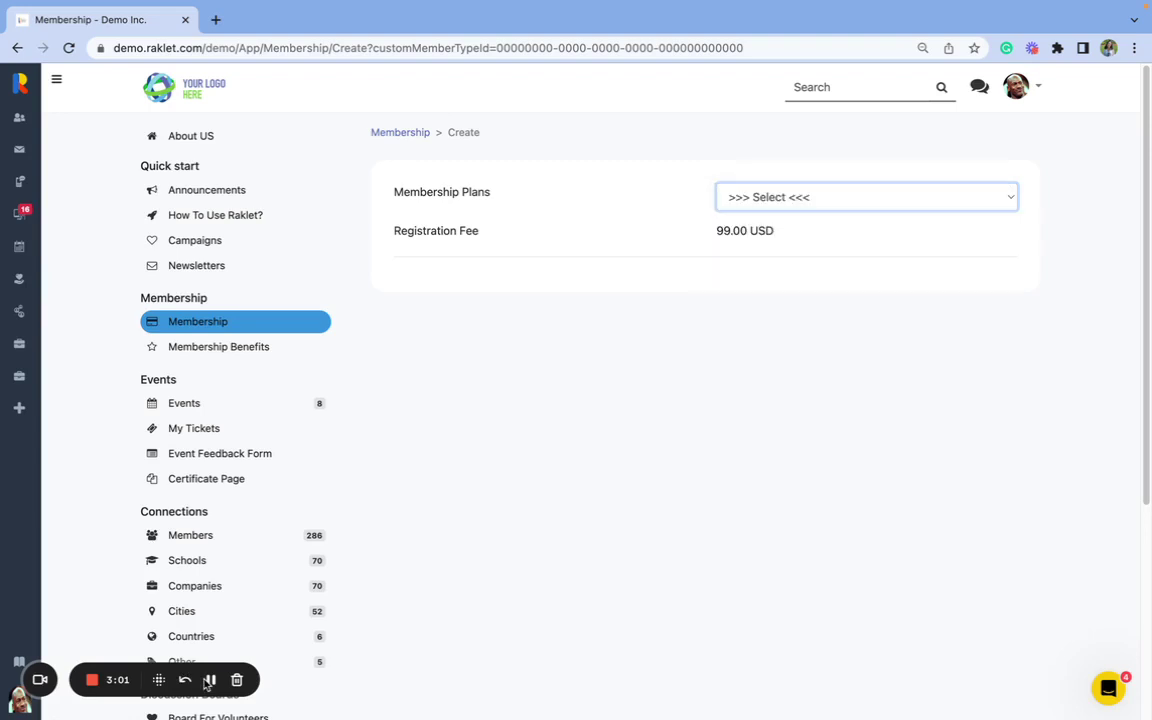
click(522, 368)
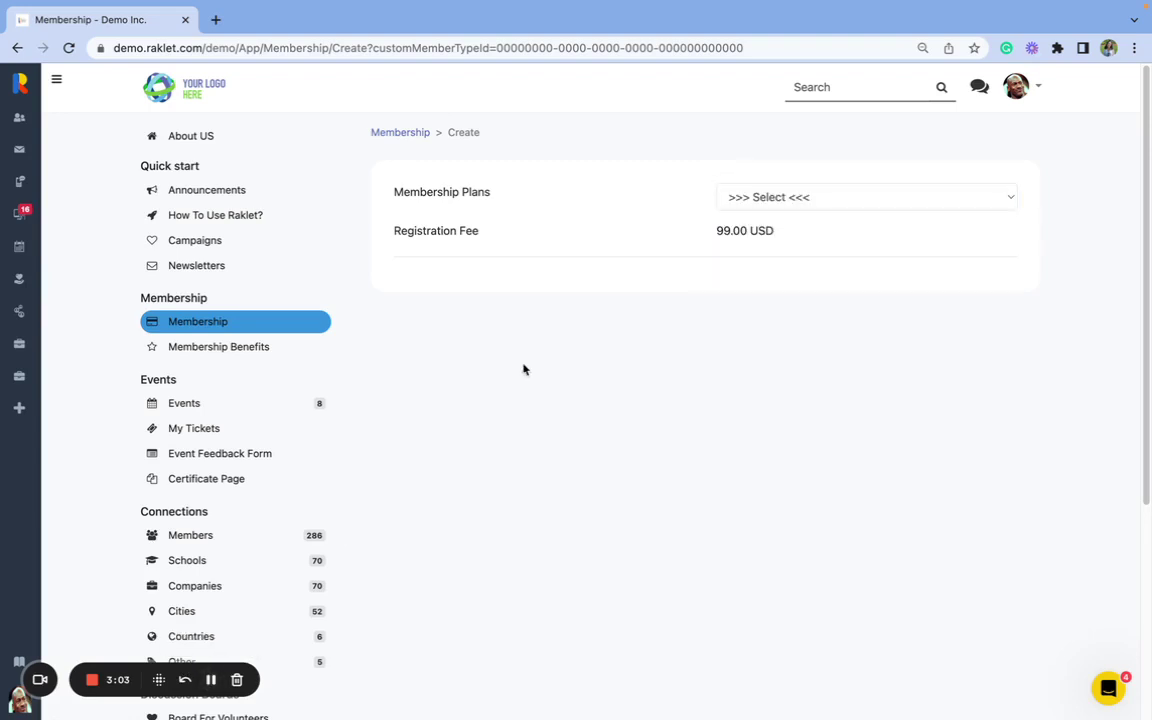
click(856, 195)
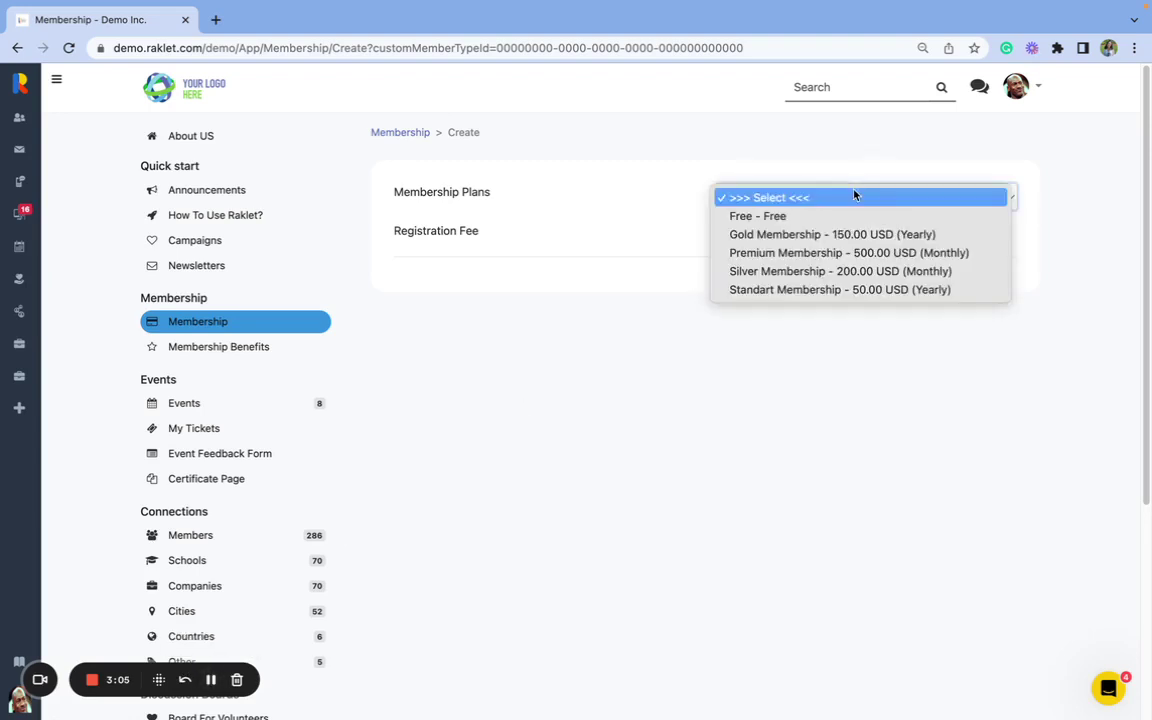
Choose Gold Membership - 150.00 USD (Yearly), review the card payment form, then return to Membership
click(842, 236)
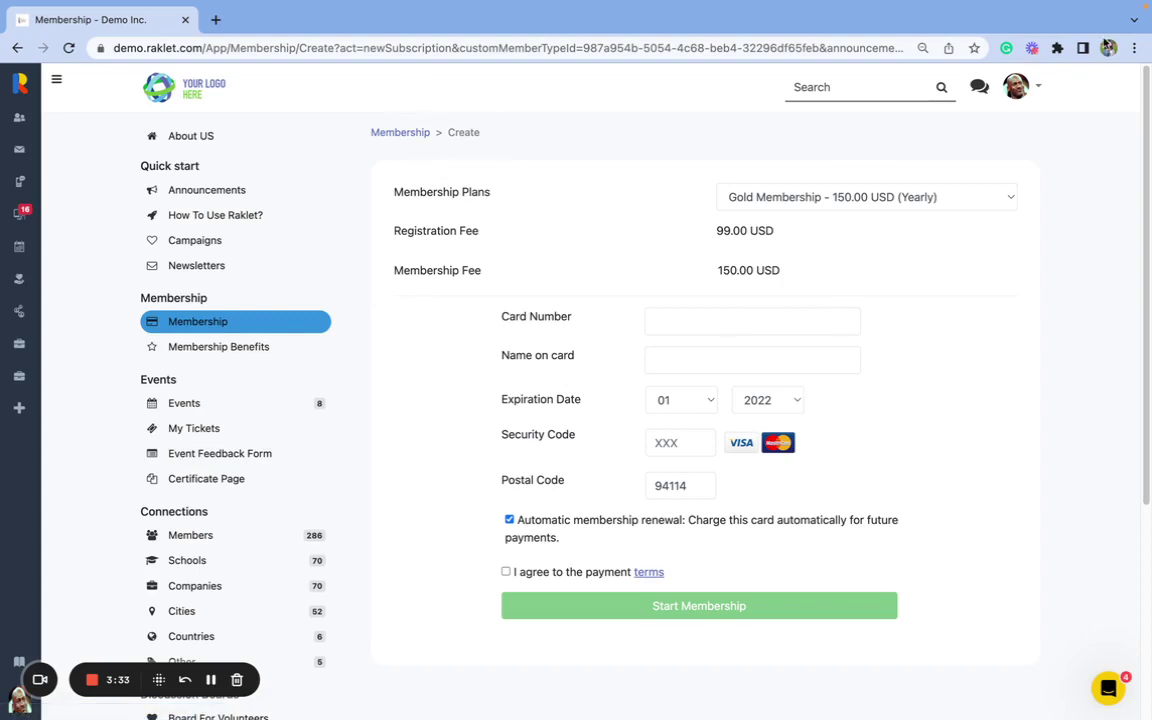
click(397, 140)
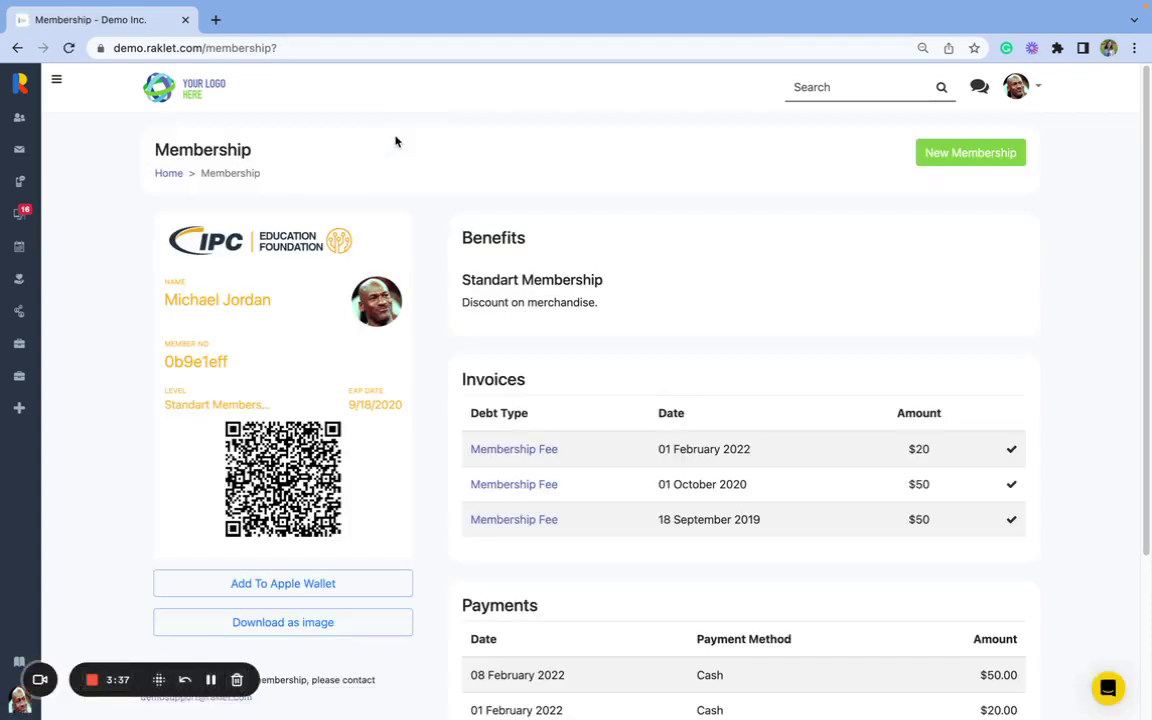
Scroll through the membership card, Invoices and Payments sections, then return to Home
scroll(330, 334, down, 1)
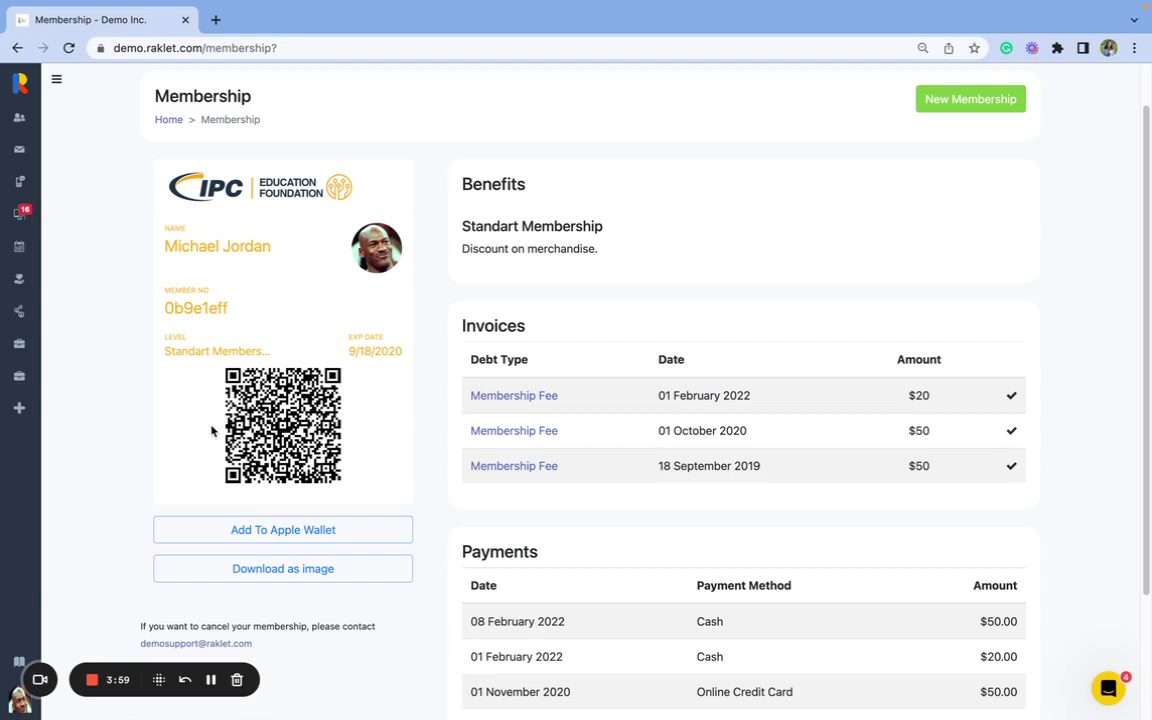
scroll(211, 430, down, 2)
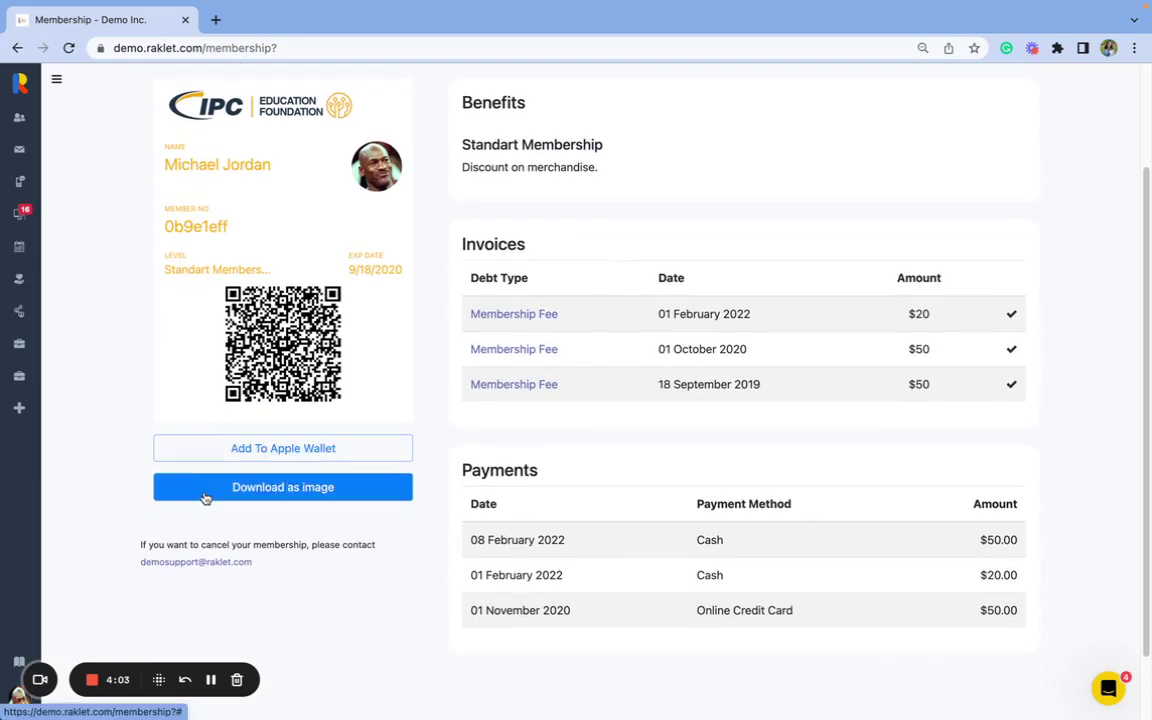
scroll(205, 497, down, 2)
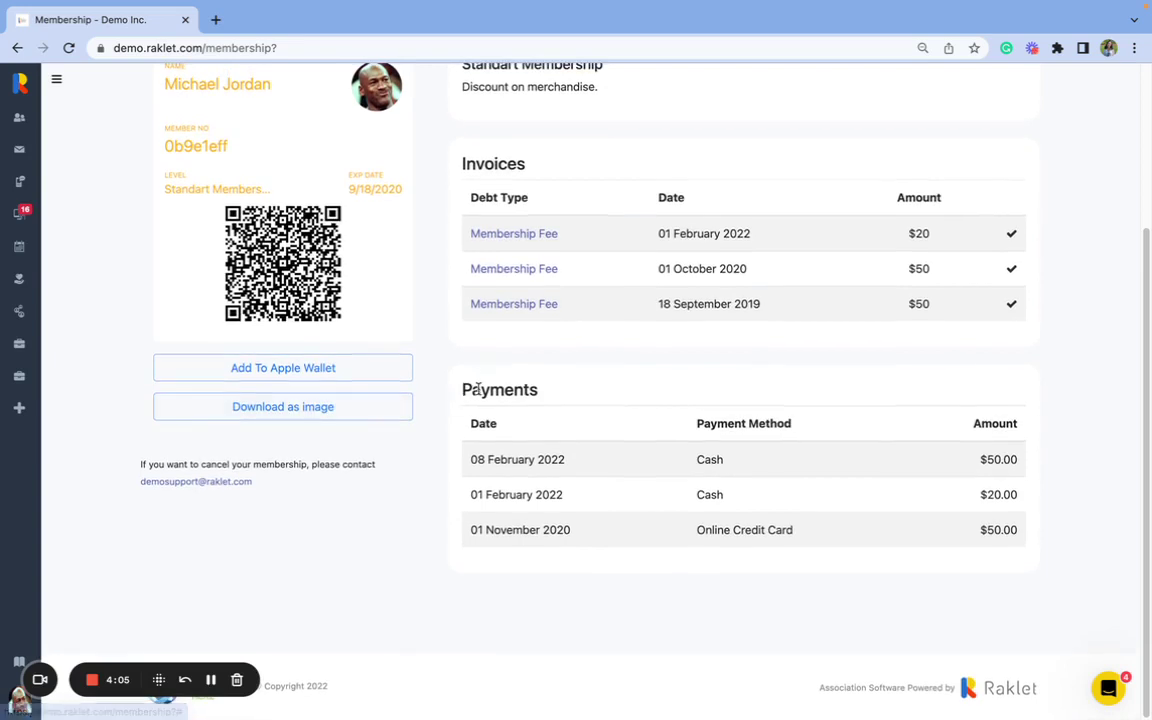
scroll(477, 389, up, 4)
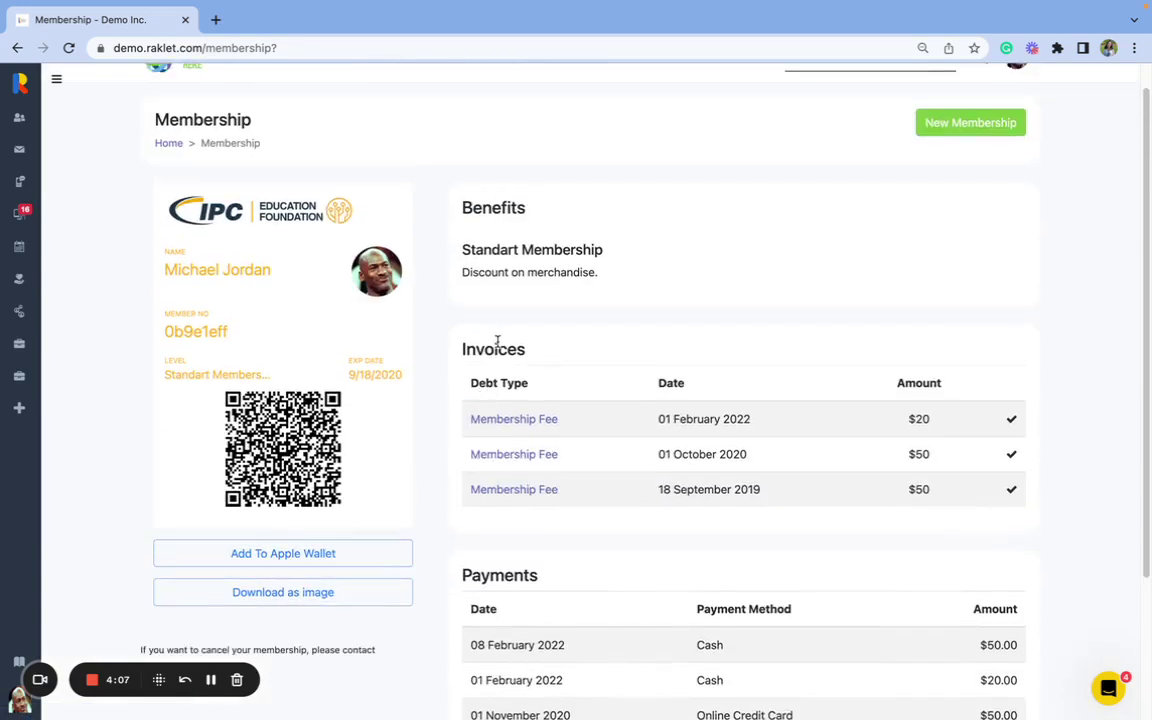
scroll(498, 345, up, 1)
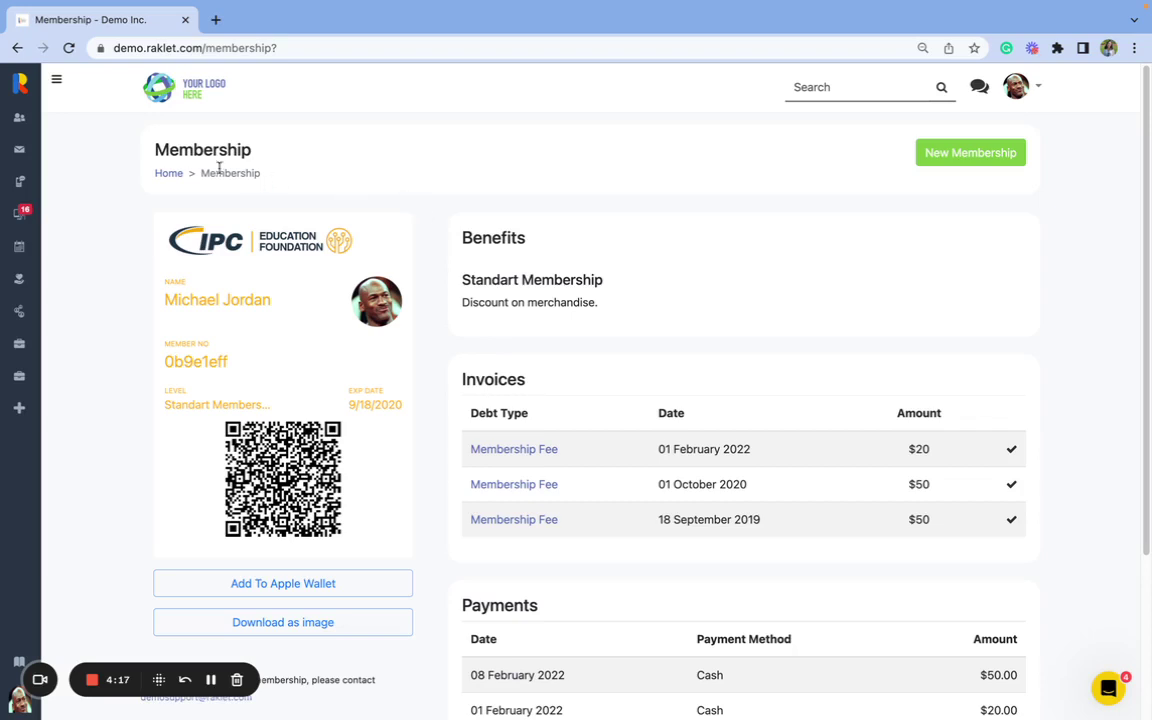
click(160, 175)
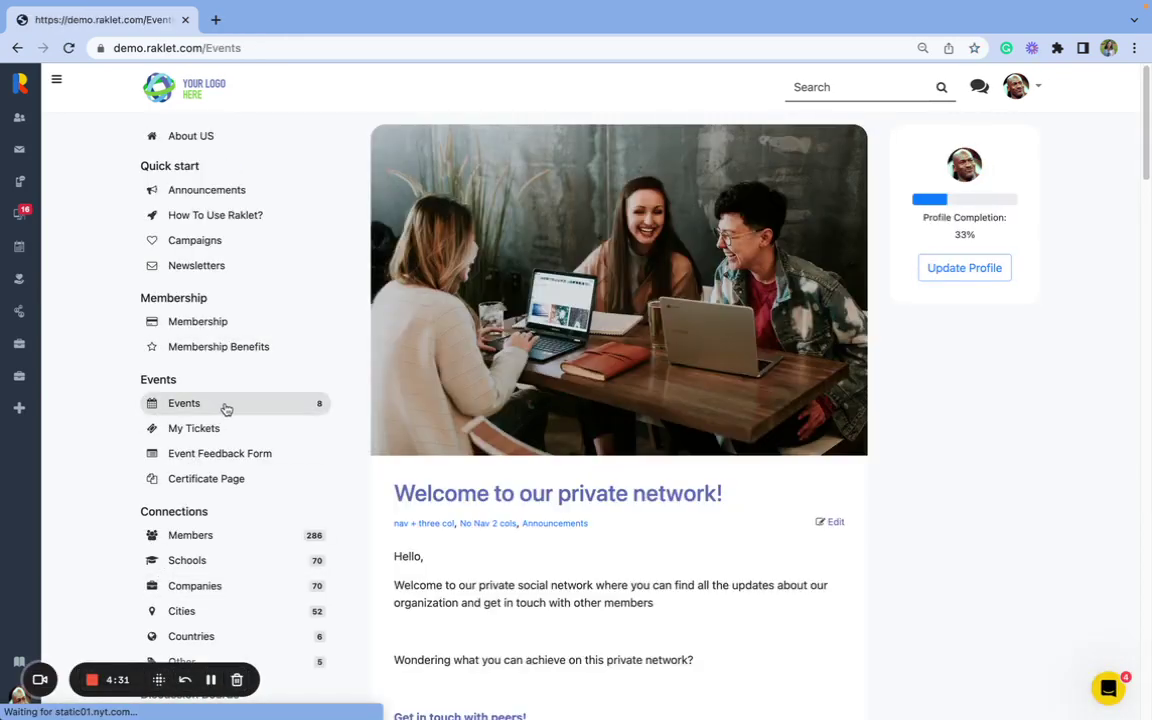
Open Finovate Europe from Events and check Donation Ticket quantities, leaving it at 0
click(226, 409)
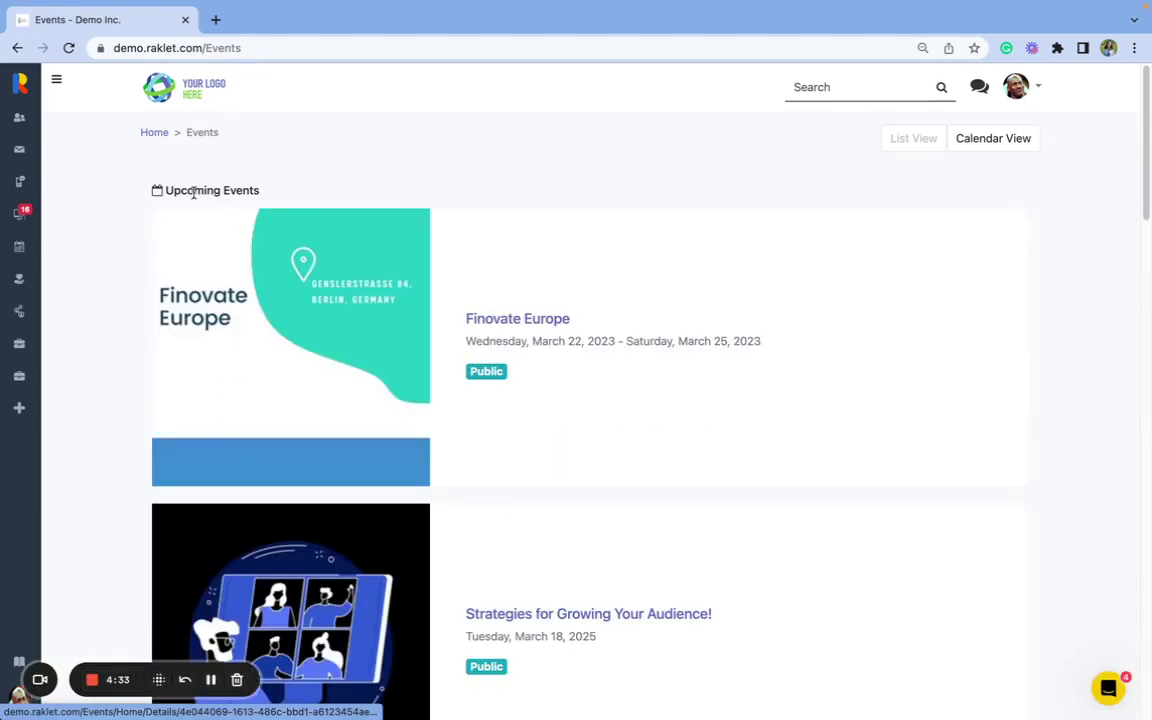
scroll(480, 265, down, 1)
click(505, 259)
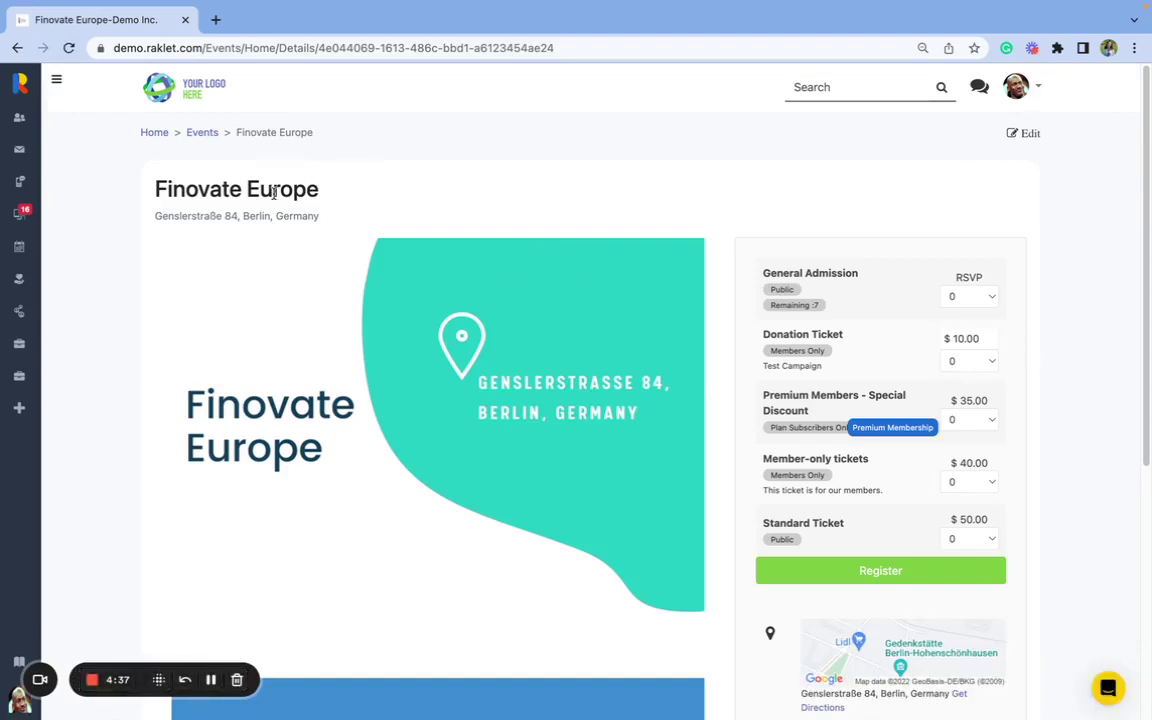
scroll(274, 199, down, 3)
scroll(264, 320, down, 1)
scroll(219, 547, up, 4)
click(984, 362)
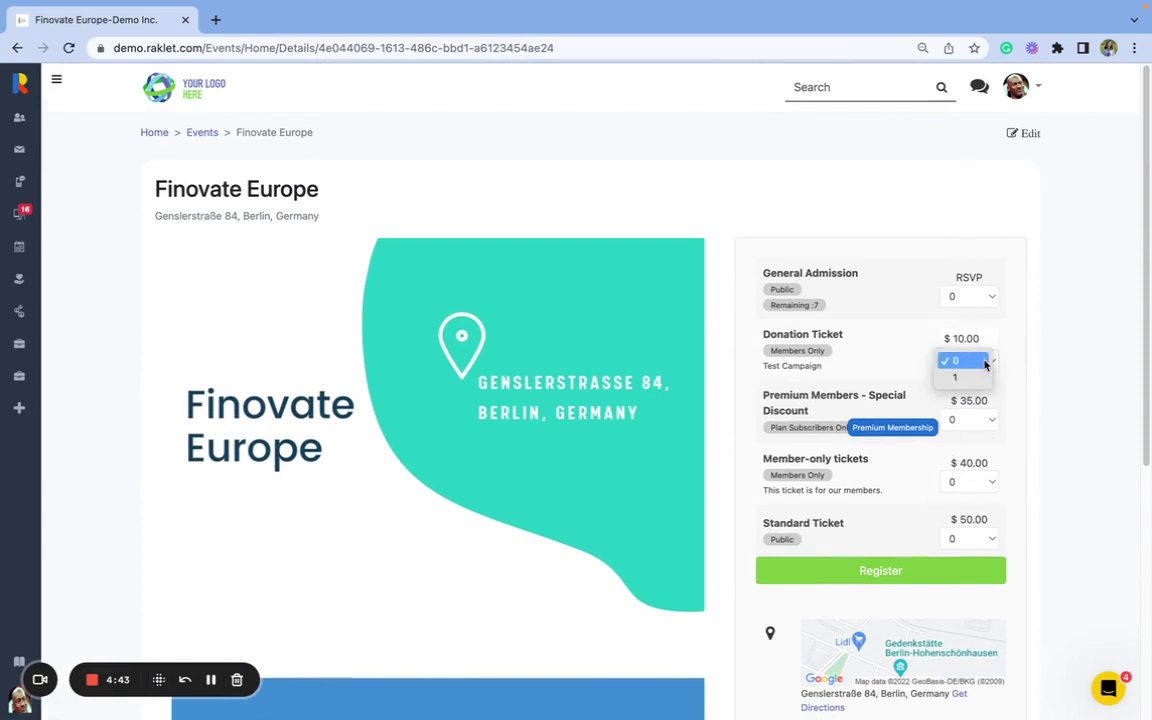
click(990, 418)
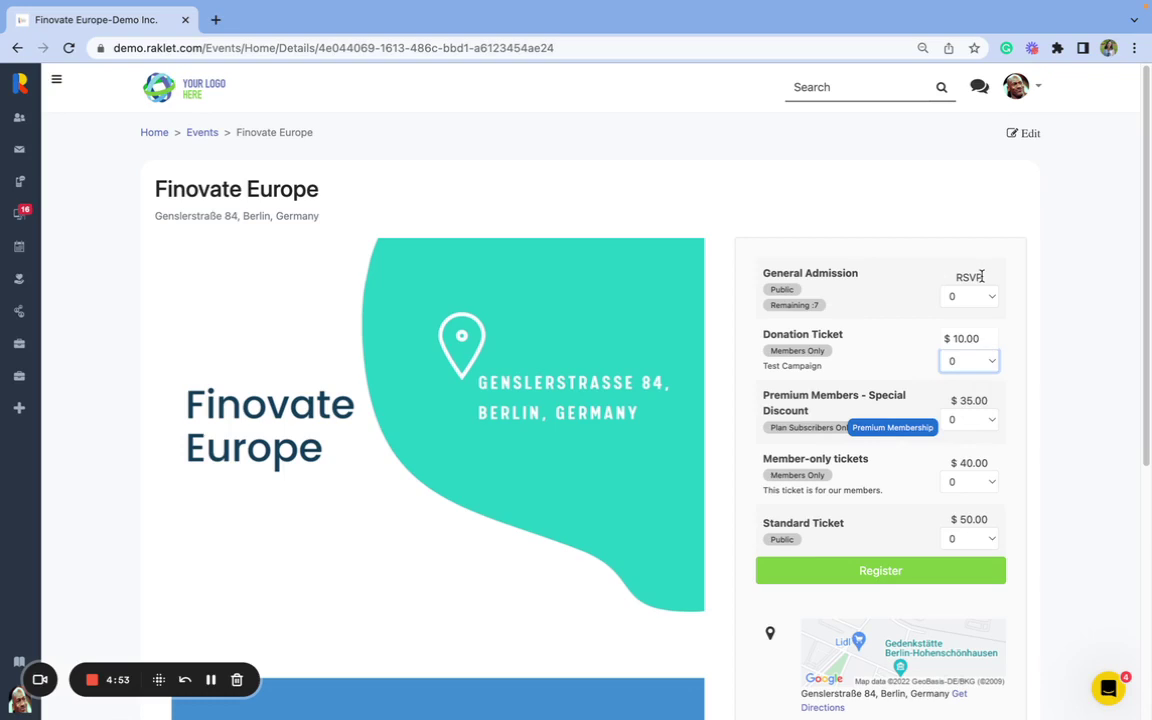
scroll(800, 430, down, 3)
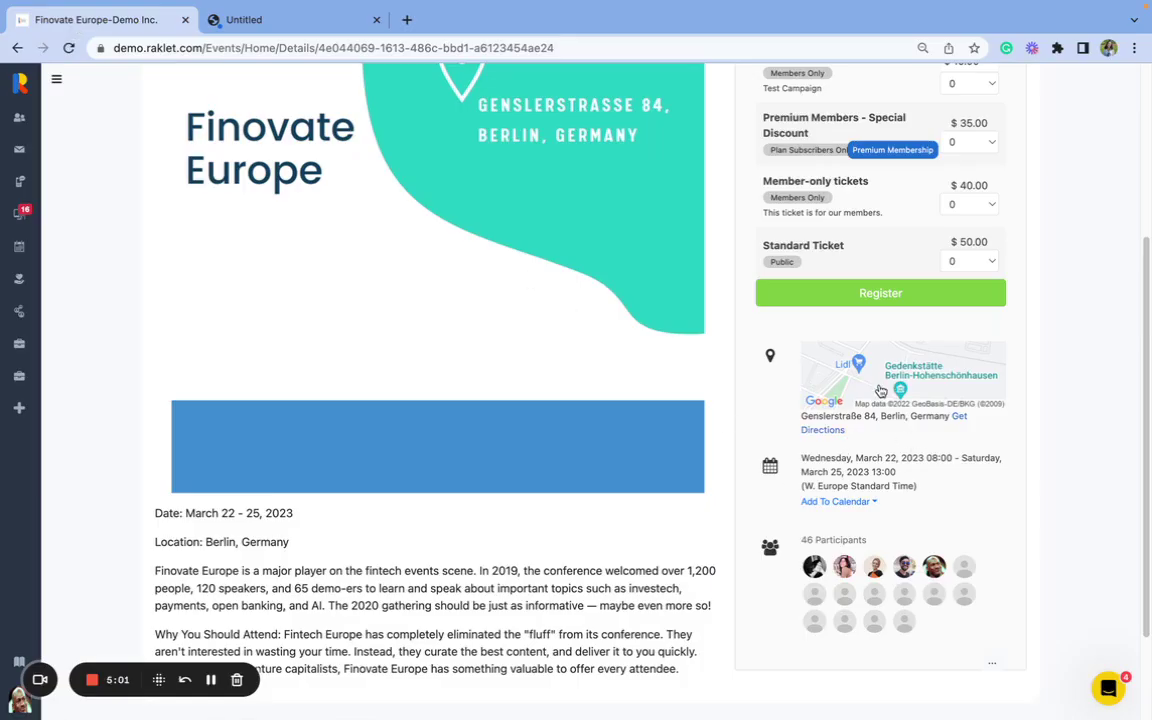
click(853, 511)
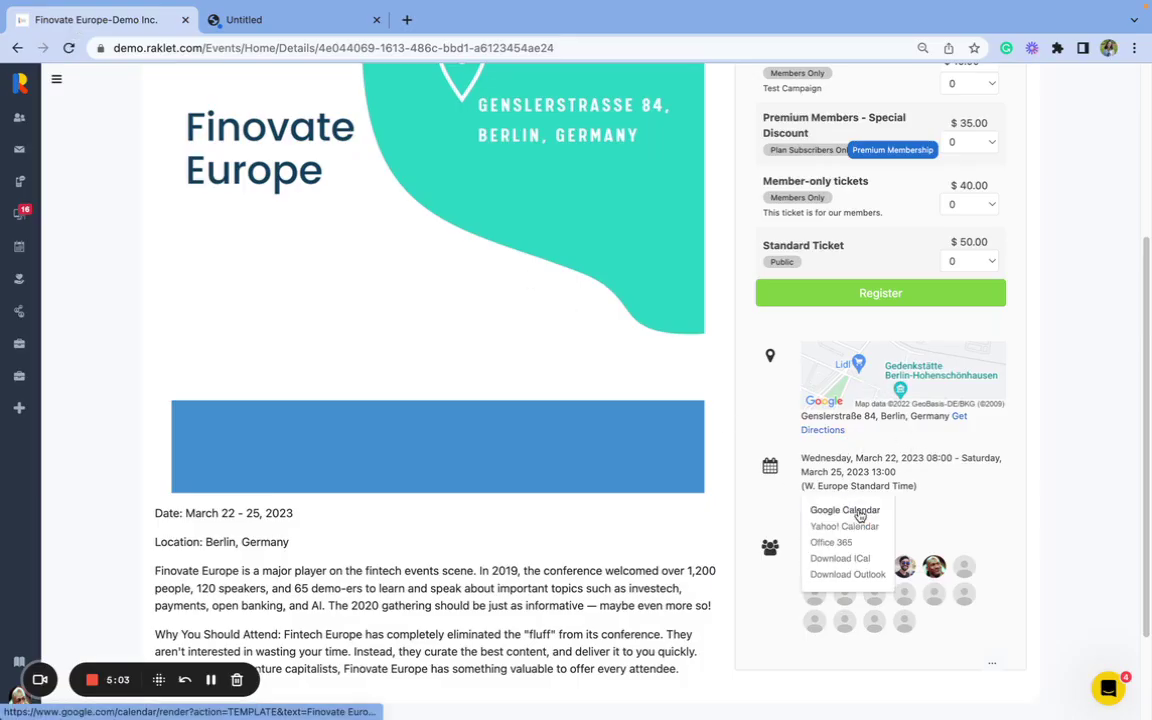
click(944, 522)
scroll(944, 520, down, 2)
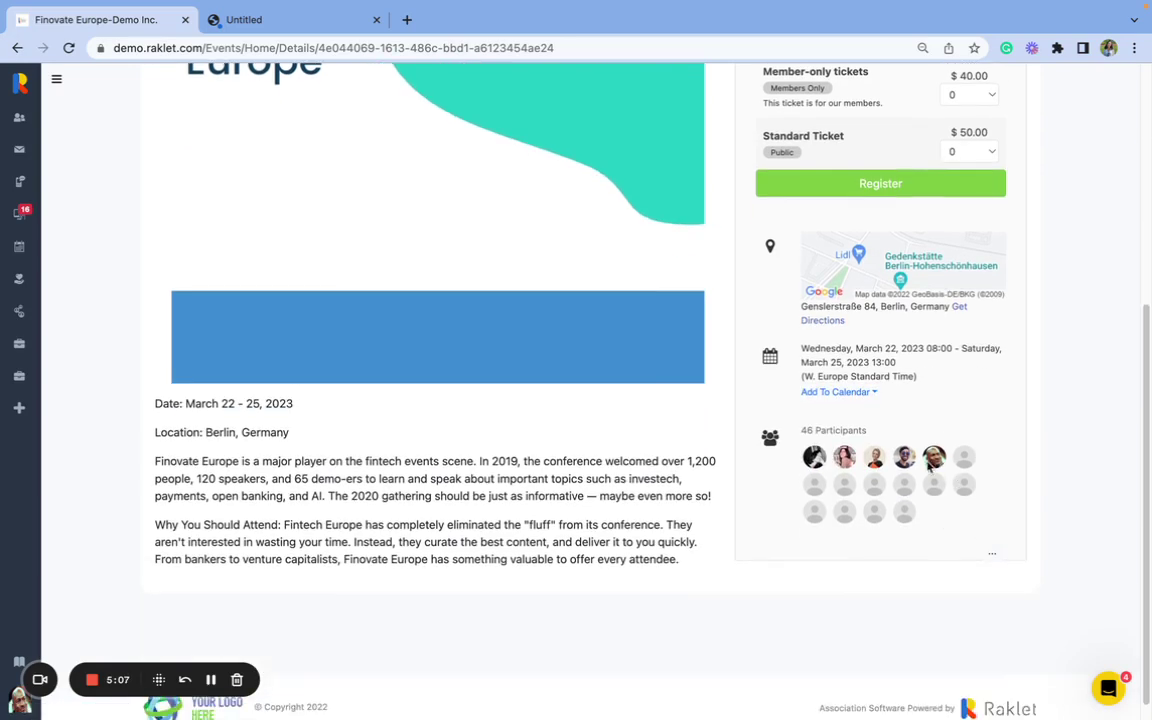
click(814, 457)
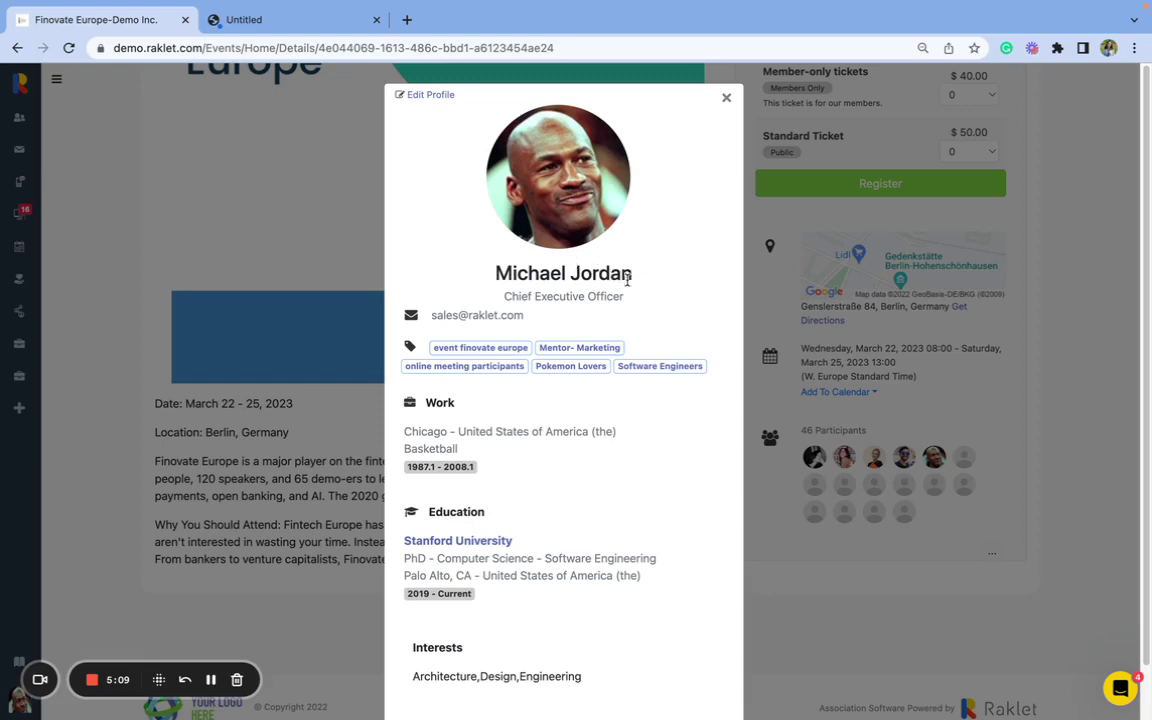
click(330, 200)
scroll(200, 120, up, 5)
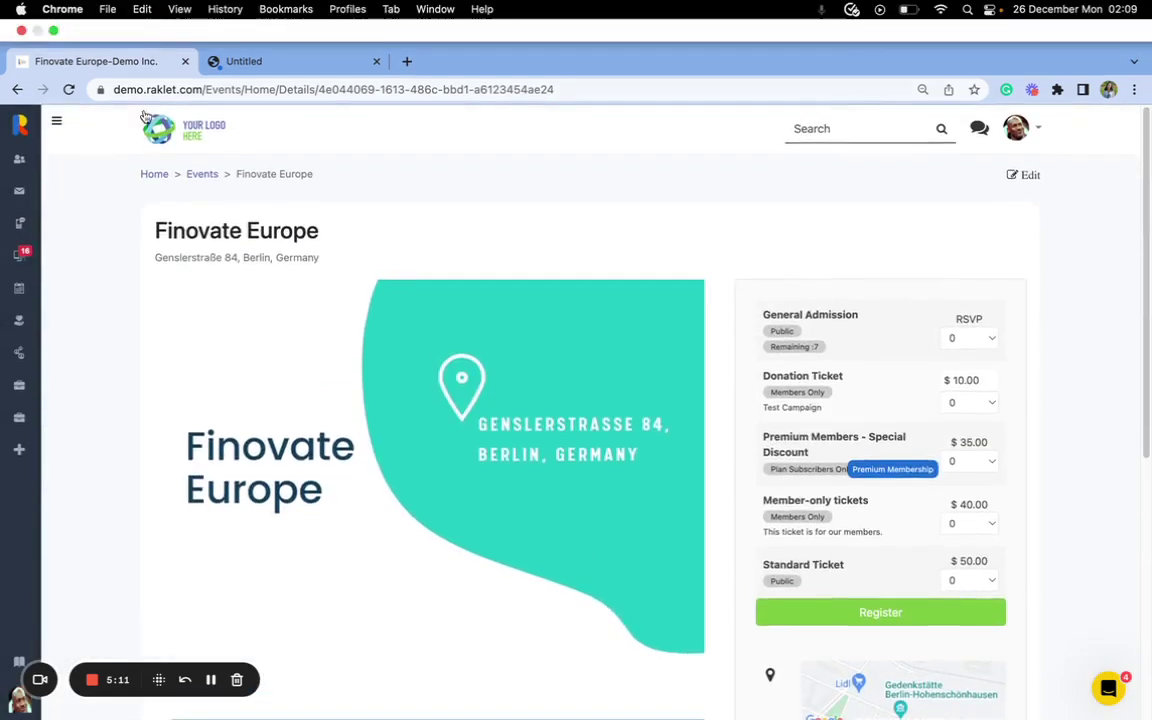
View the latest Finovate Europe ticket invoice under My Tickets, then go back Home
click(157, 175)
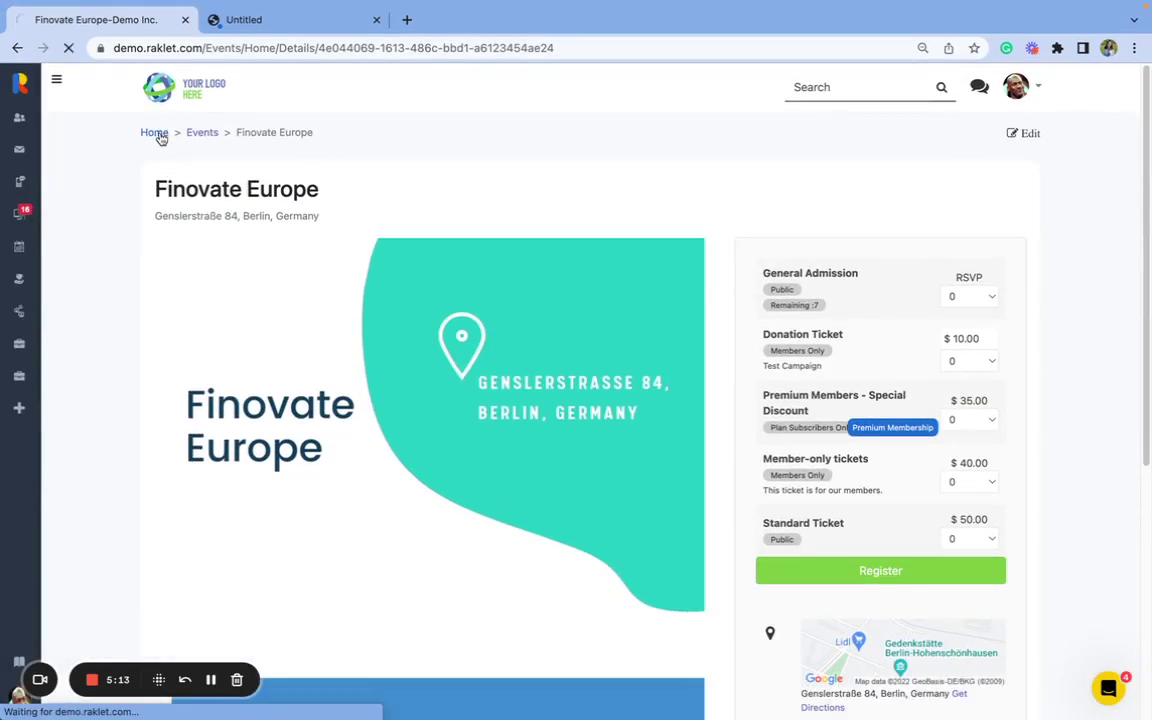
scroll(121, 435, down, 1)
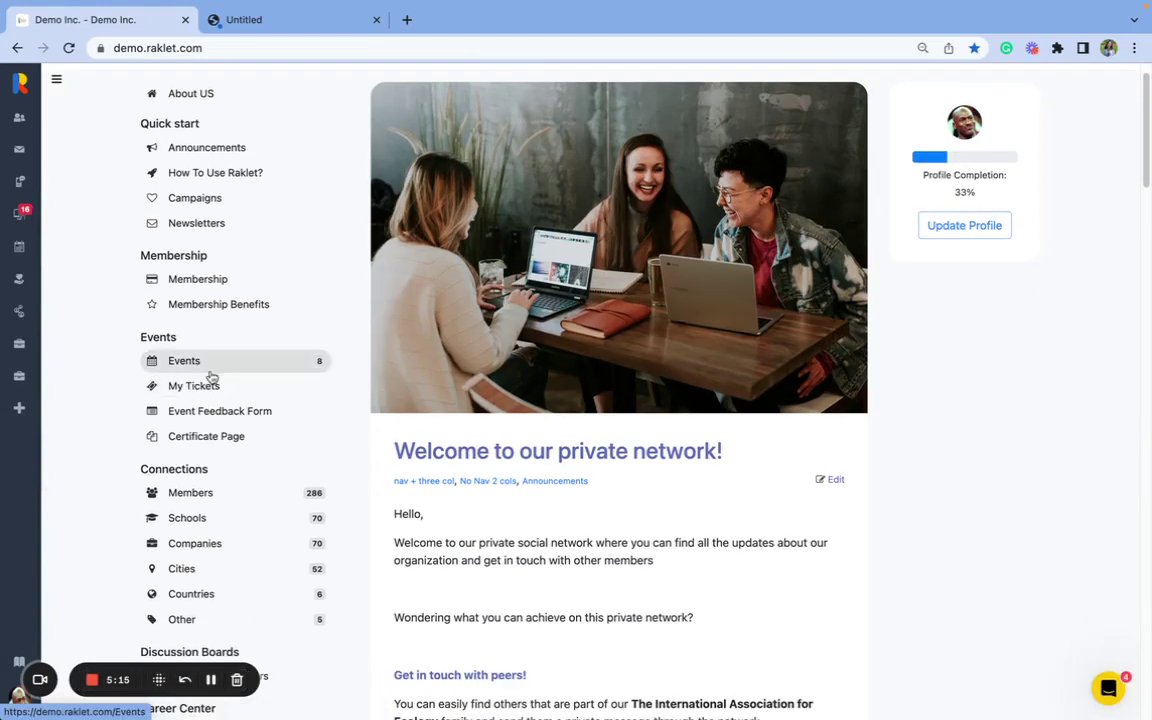
click(209, 388)
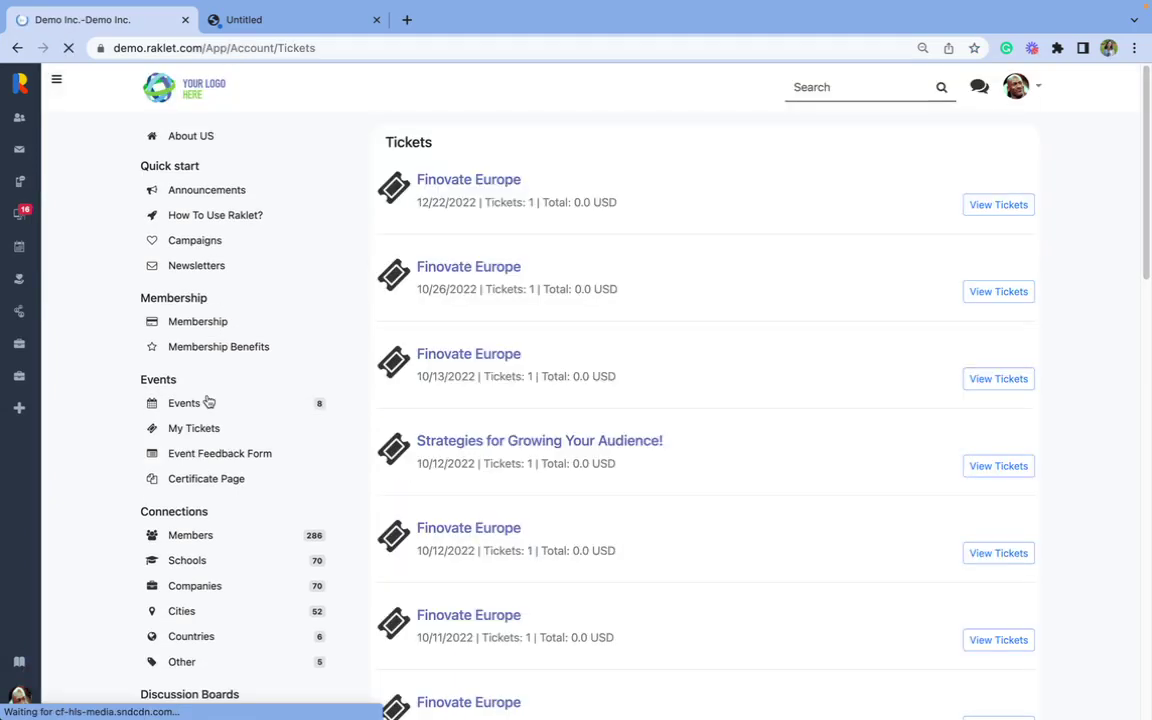
click(1020, 209)
scroll(566, 447, down, 2)
scroll(566, 447, down, 1)
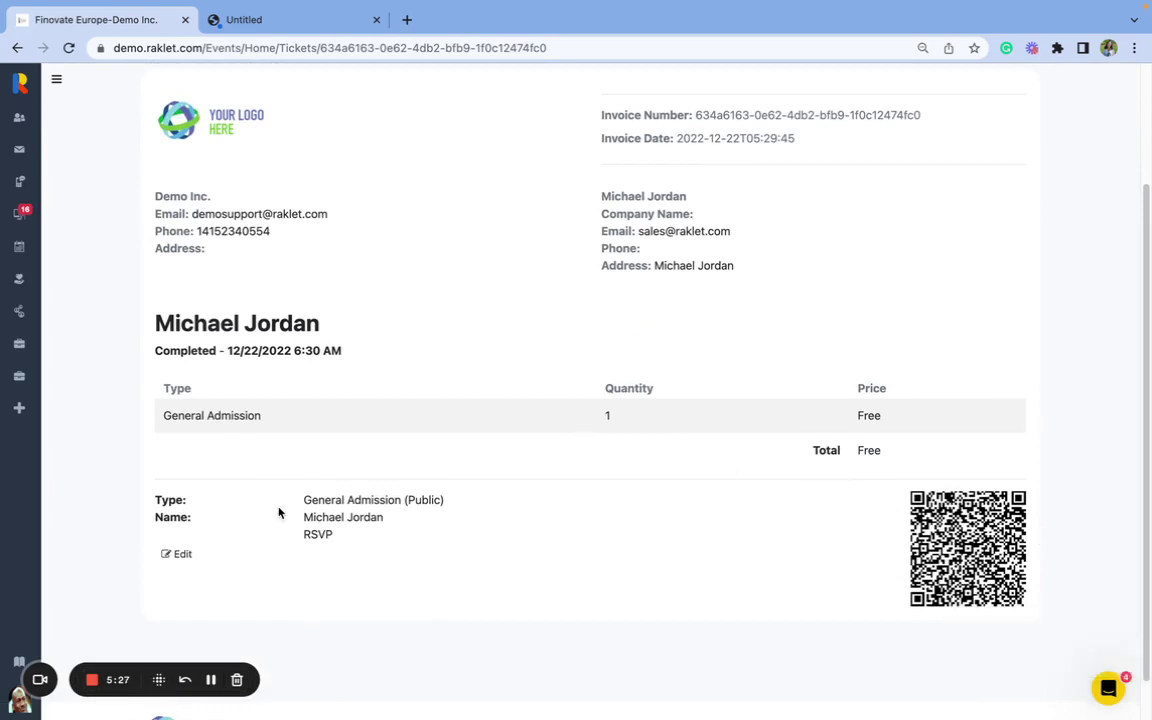
scroll(279, 513, up, 3)
click(152, 134)
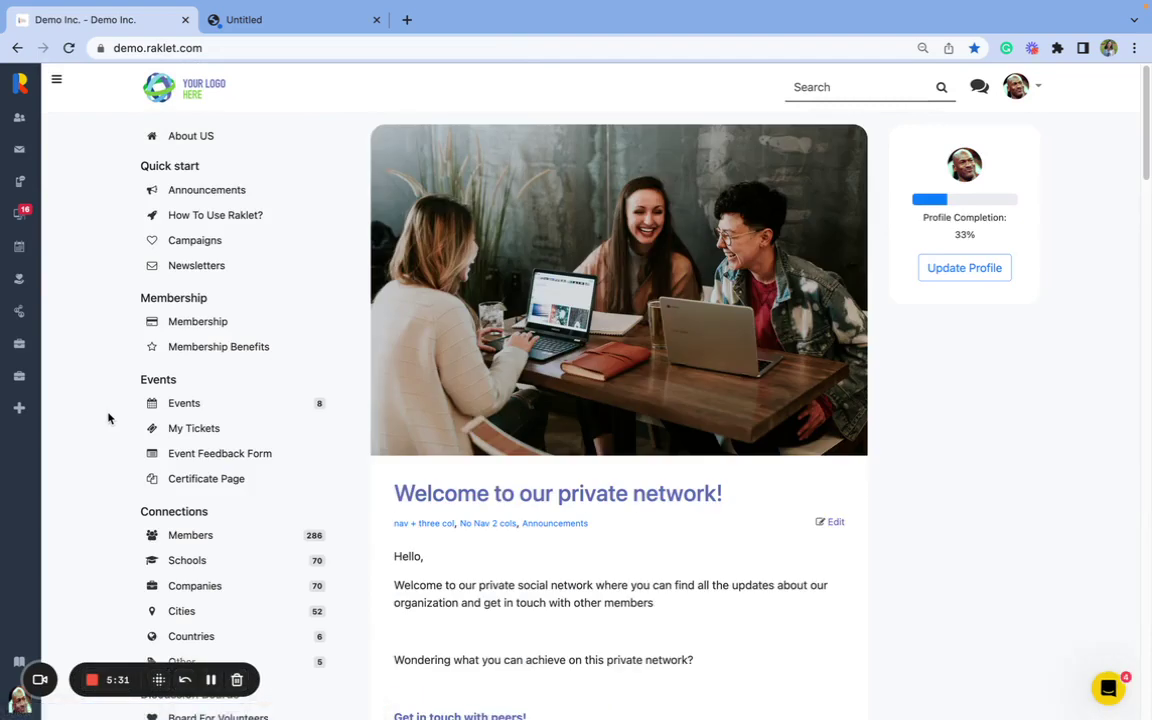
Open the Event Feedback Form and scroll through it
scroll(108, 418, down, 1)
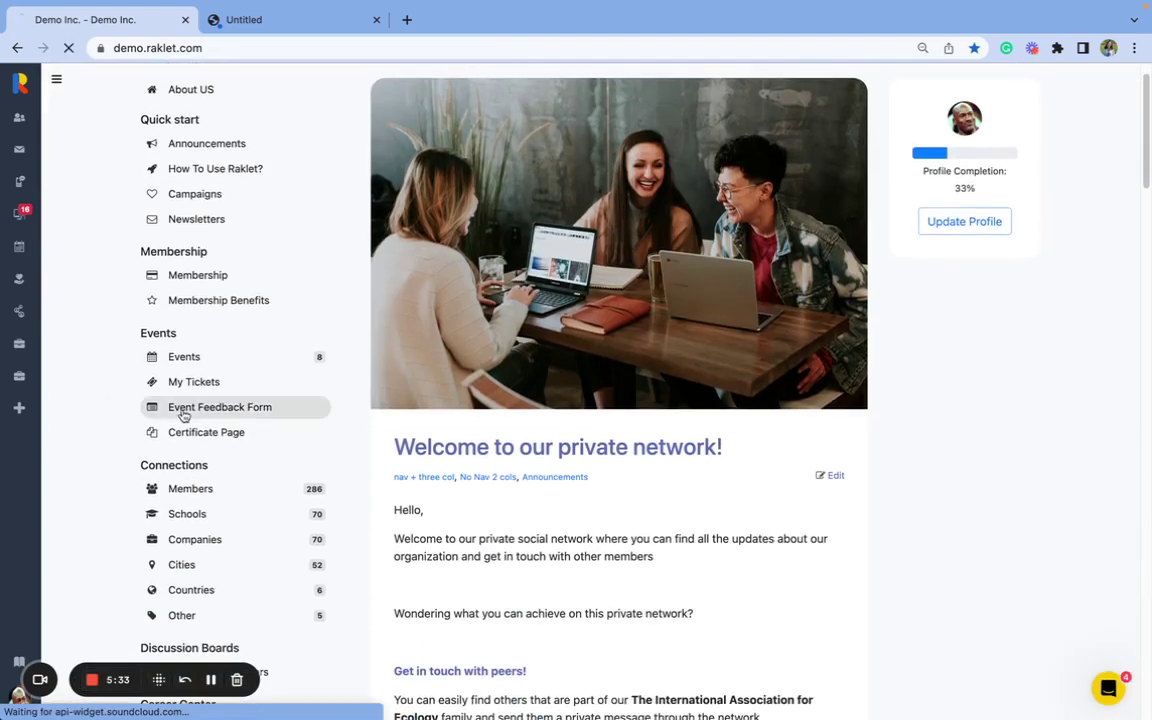
click(183, 416)
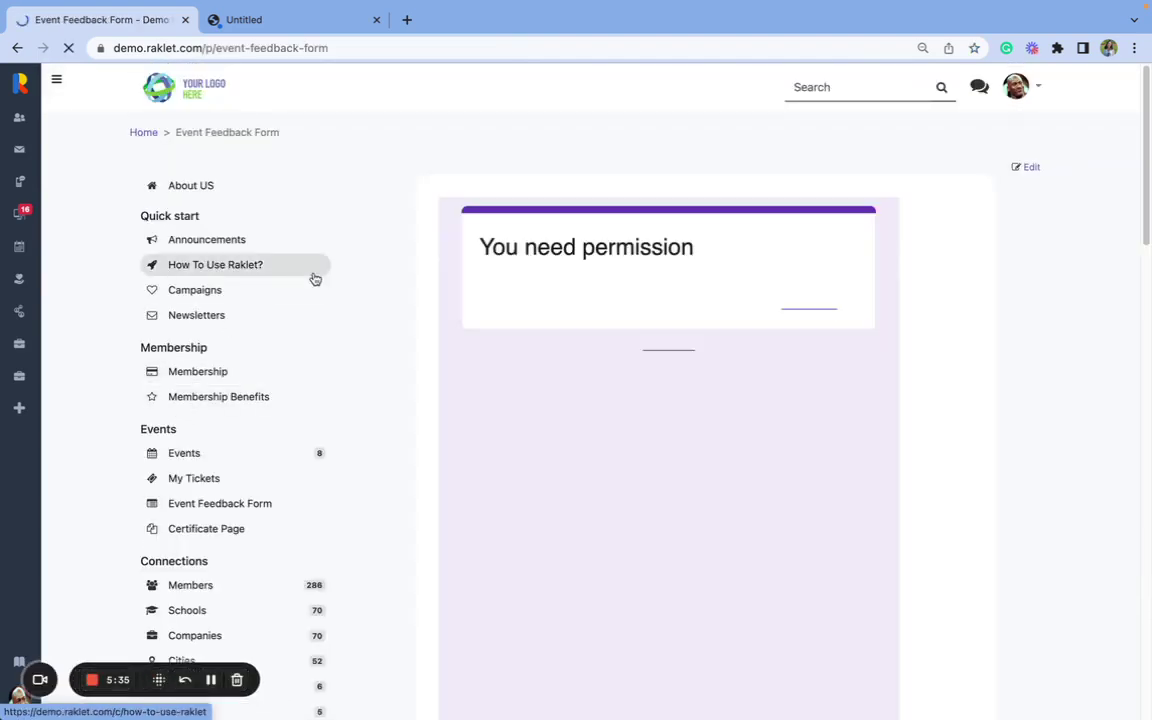
scroll(408, 269, down, 1)
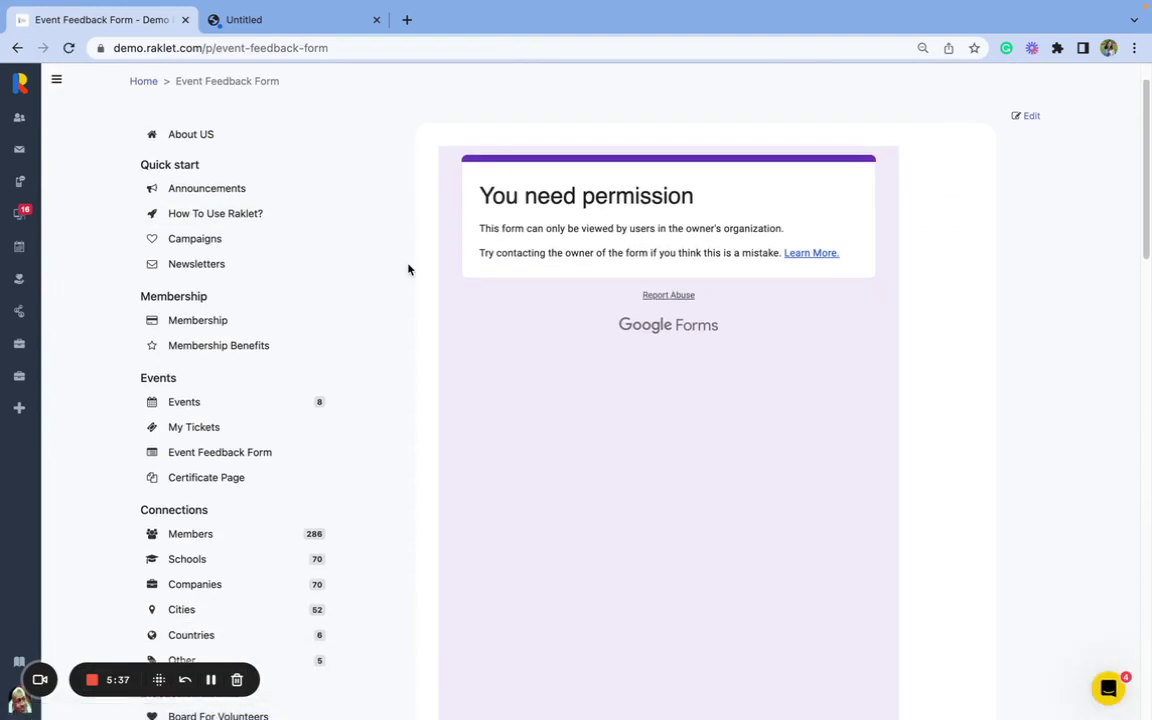
scroll(408, 269, down, 1)
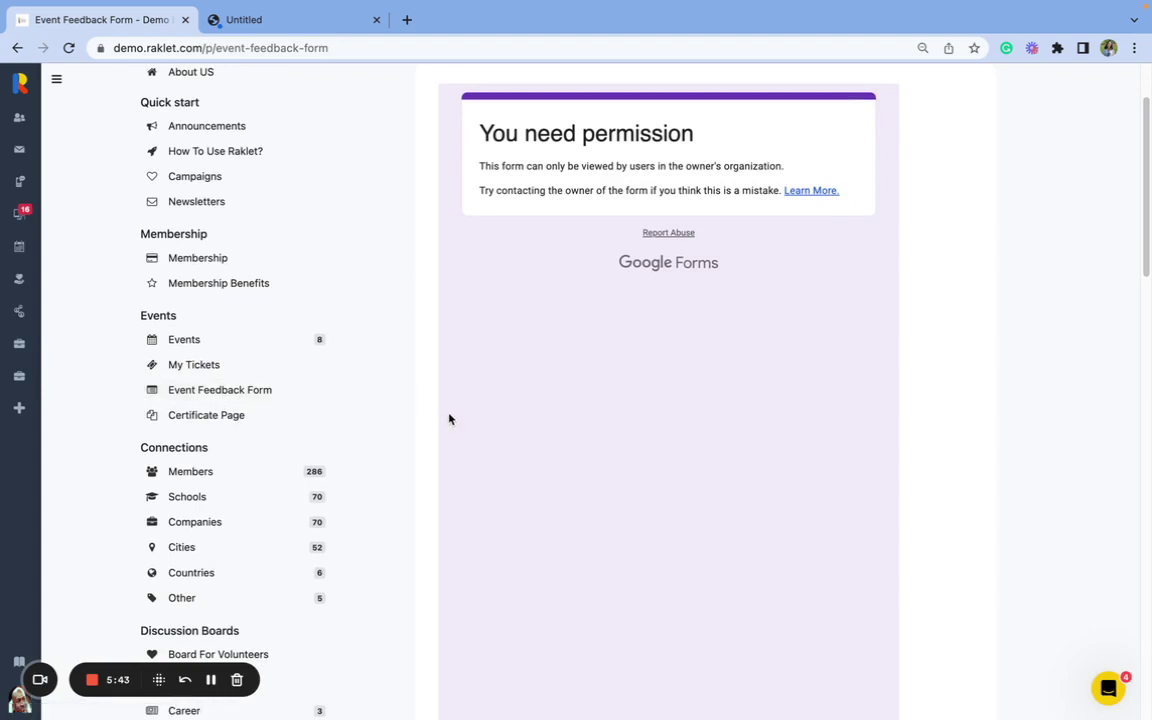
scroll(449, 419, up, 1)
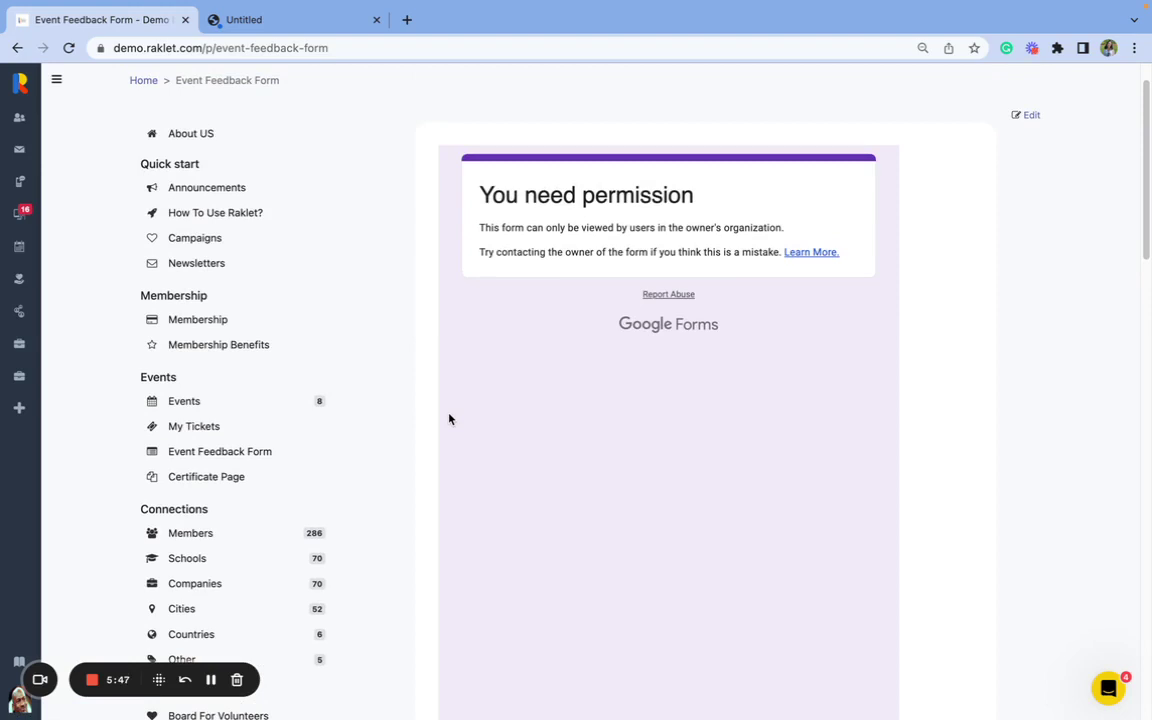
scroll(361, 418, down, 3)
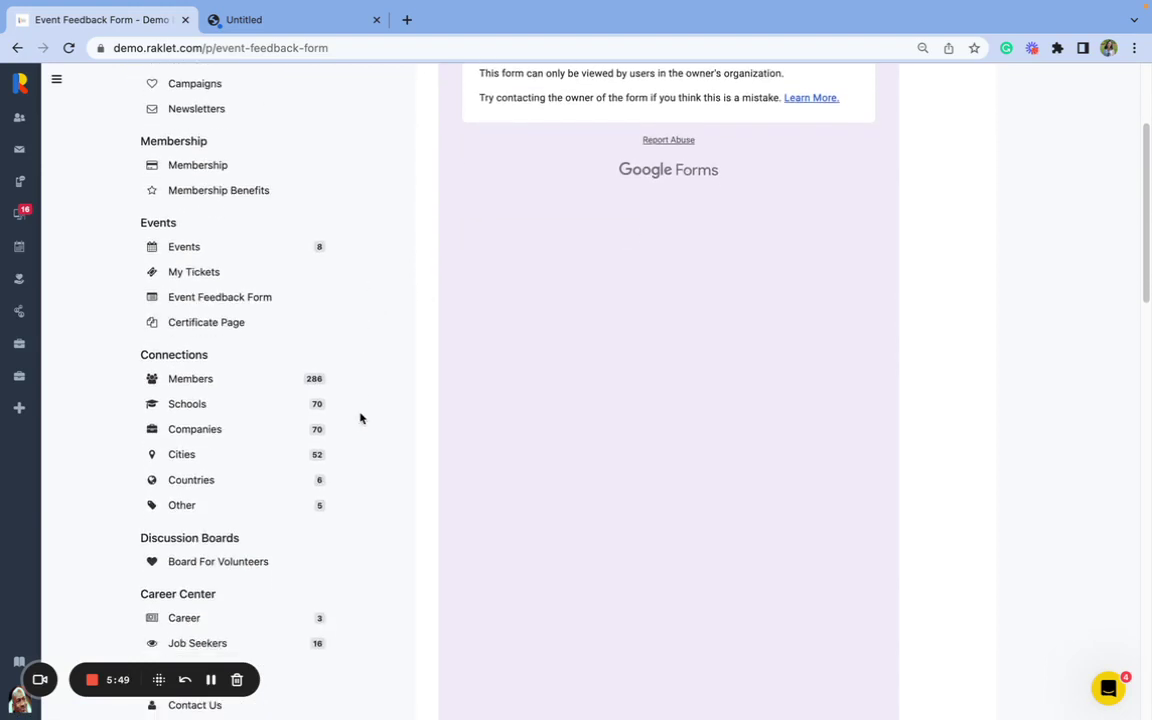
scroll(361, 418, down, 3)
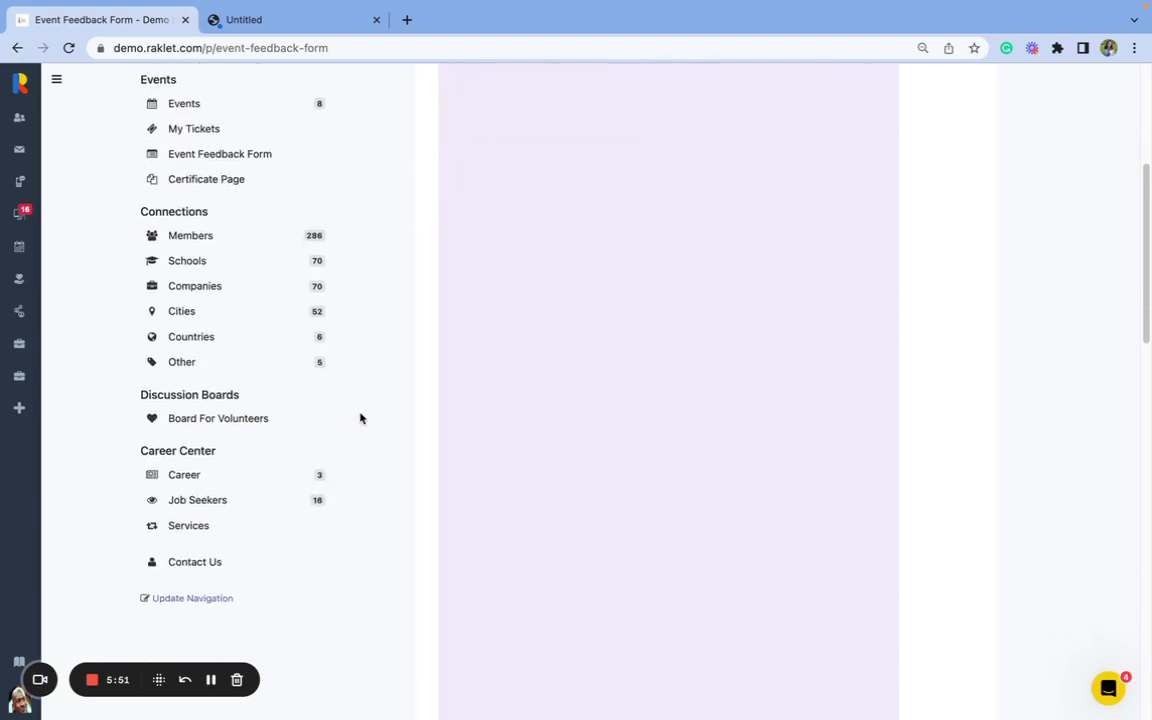
Under Discussion Boards, open Board For Volunteers and scroll its posts
triple_click(215, 391)
click(196, 398)
click(222, 419)
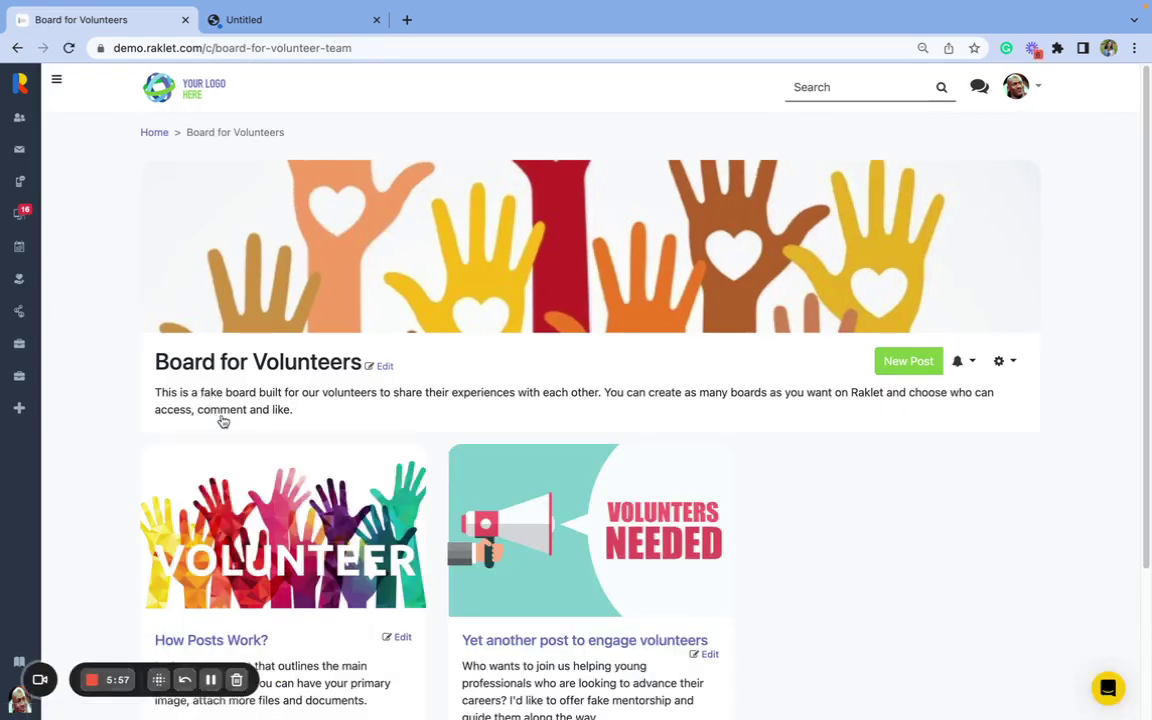
scroll(288, 322, down, 1)
scroll(288, 320, down, 1)
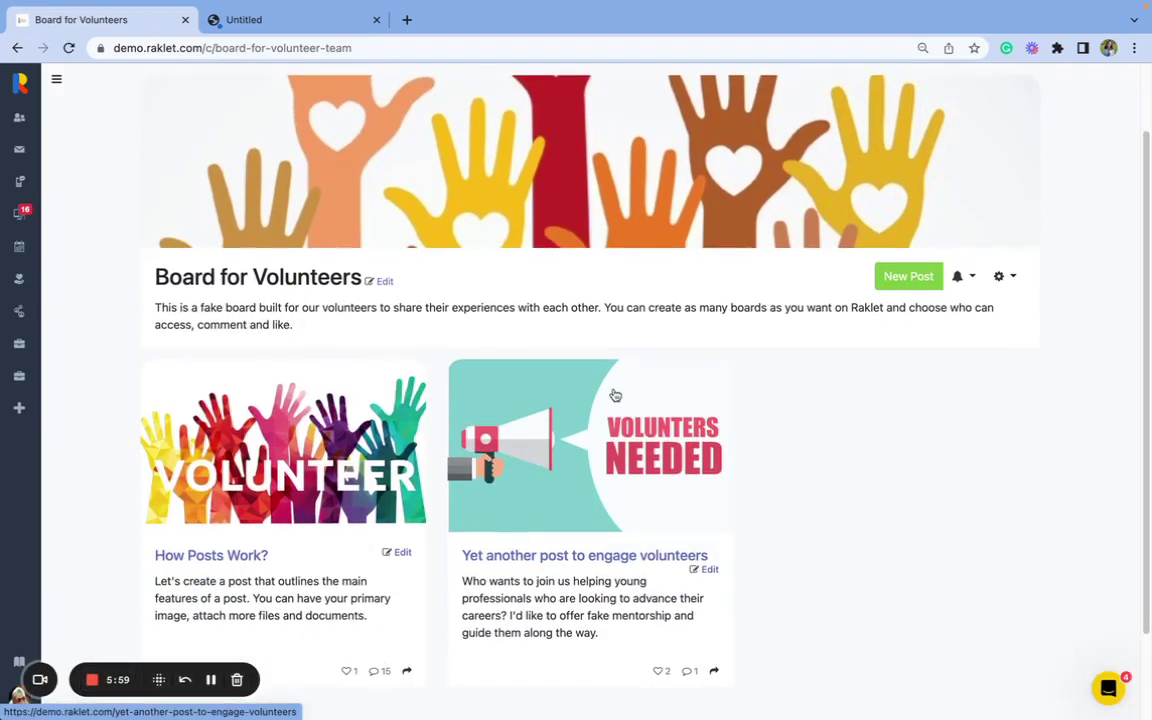
Open the How Posts Work? post, scroll it, and view then close its Share options
scroll(614, 396, down, 1)
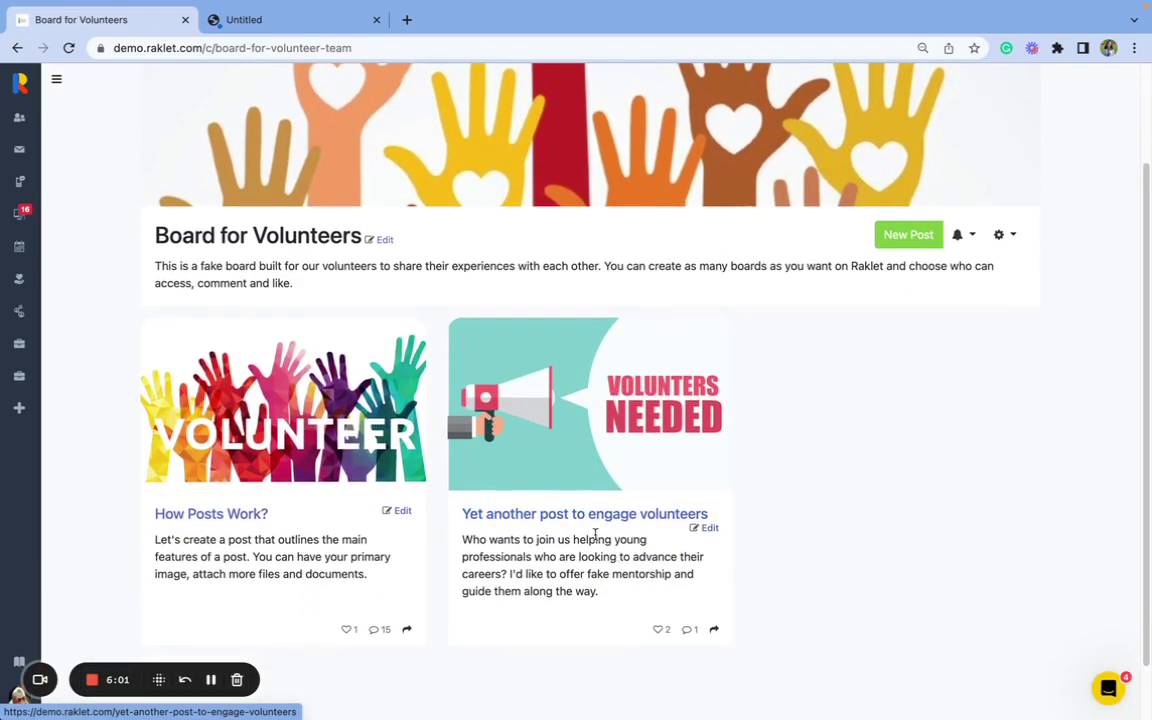
click(166, 520)
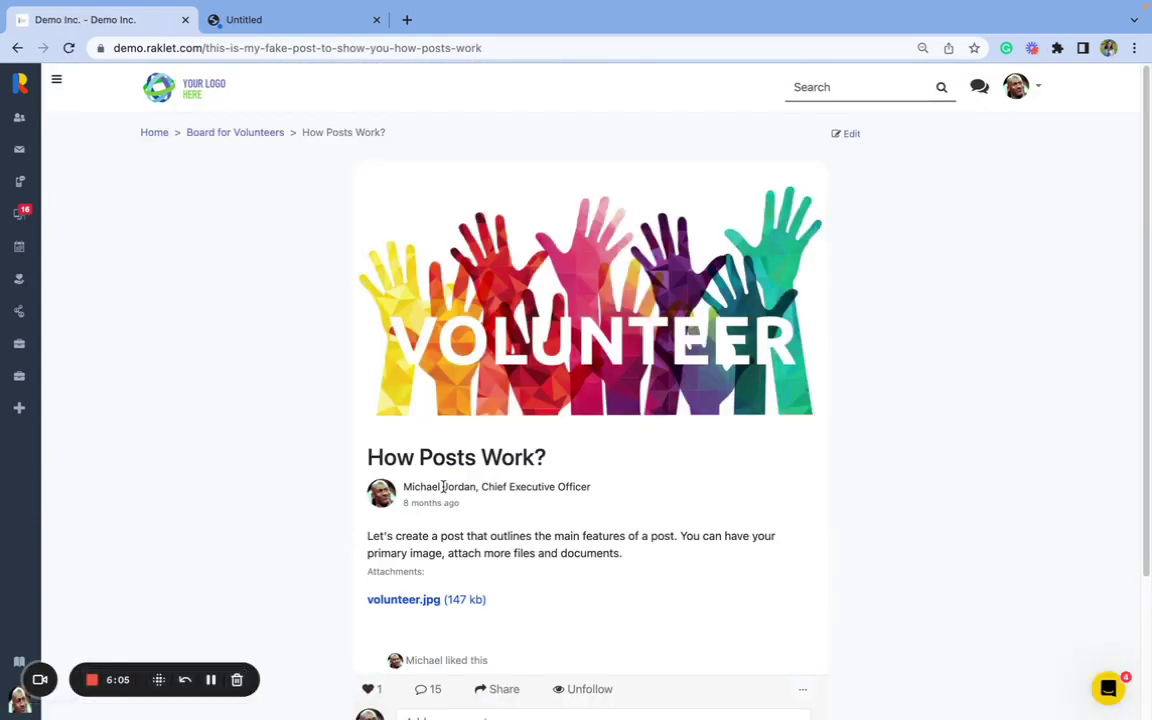
scroll(440, 524, down, 1)
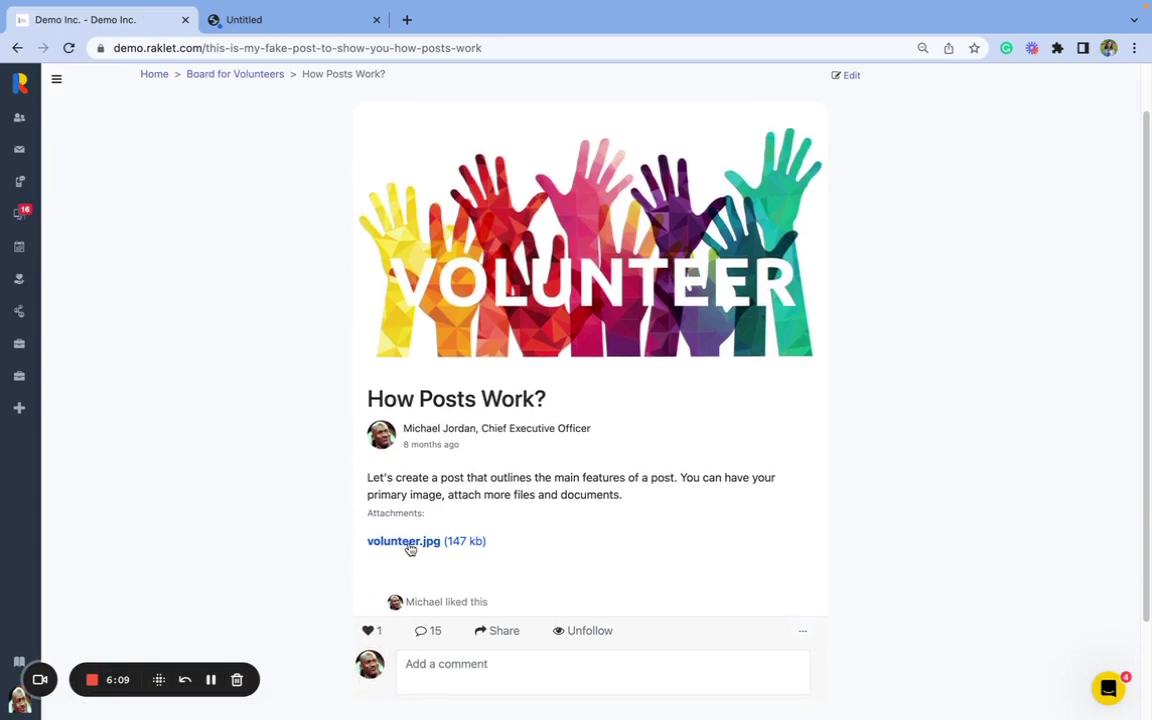
scroll(409, 549, down, 1)
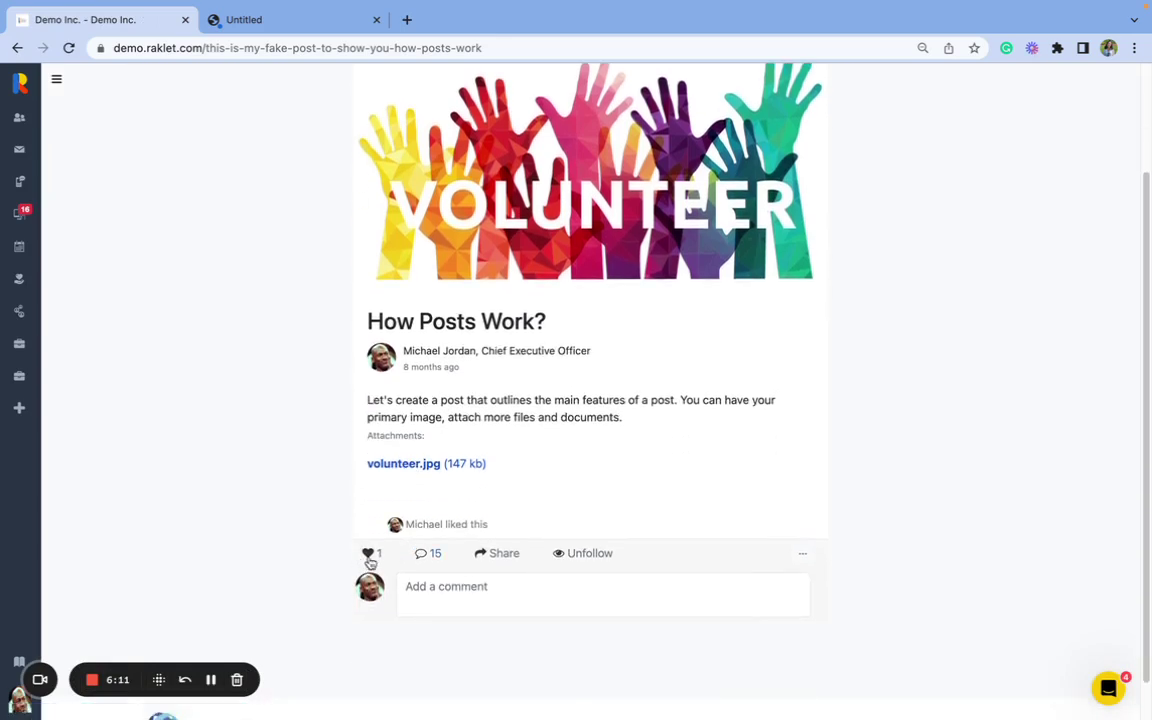
click(497, 555)
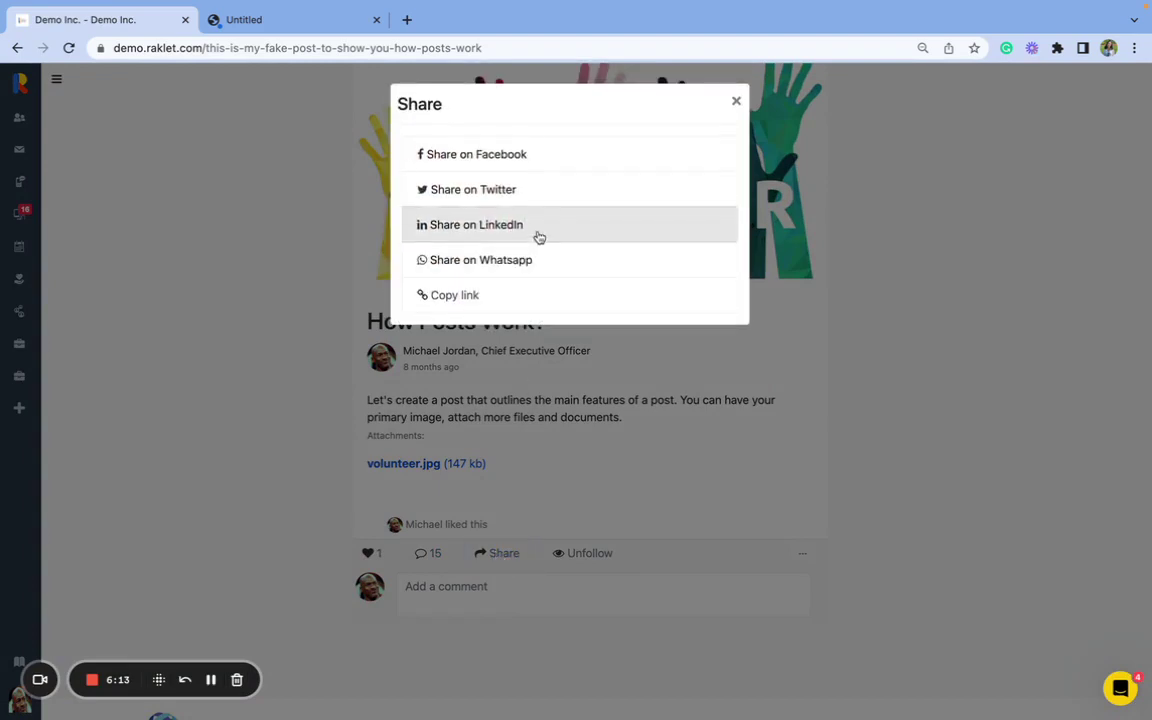
click(736, 101)
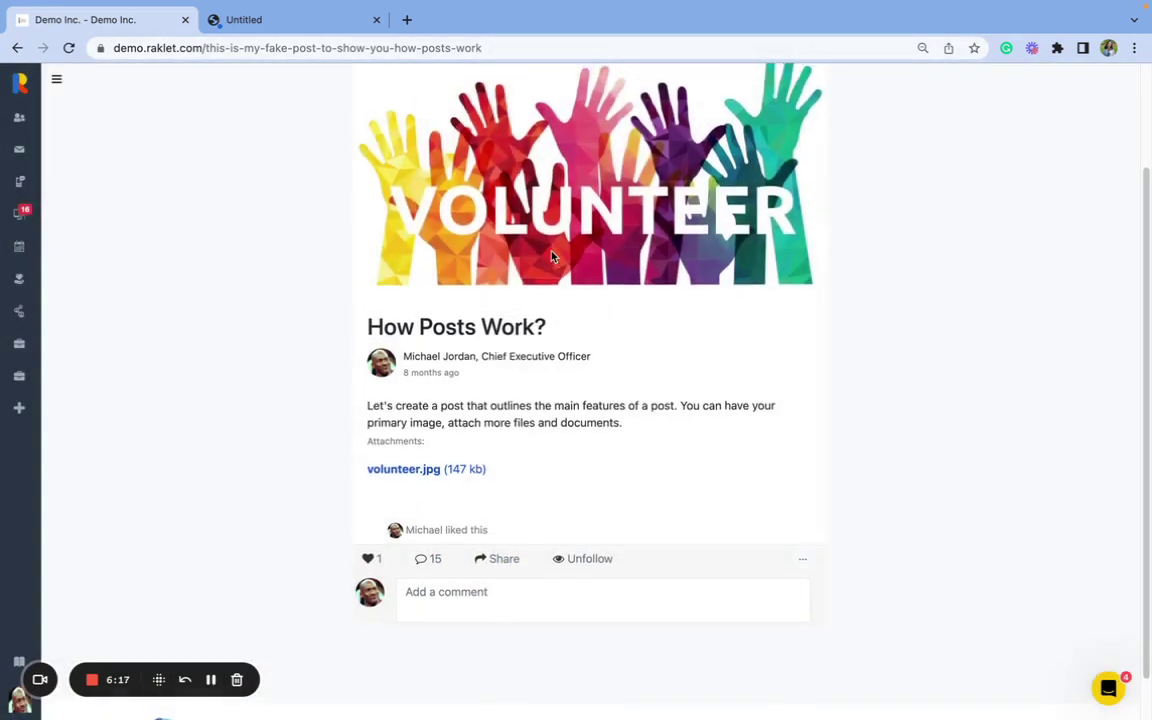
scroll(551, 257, up, 1)
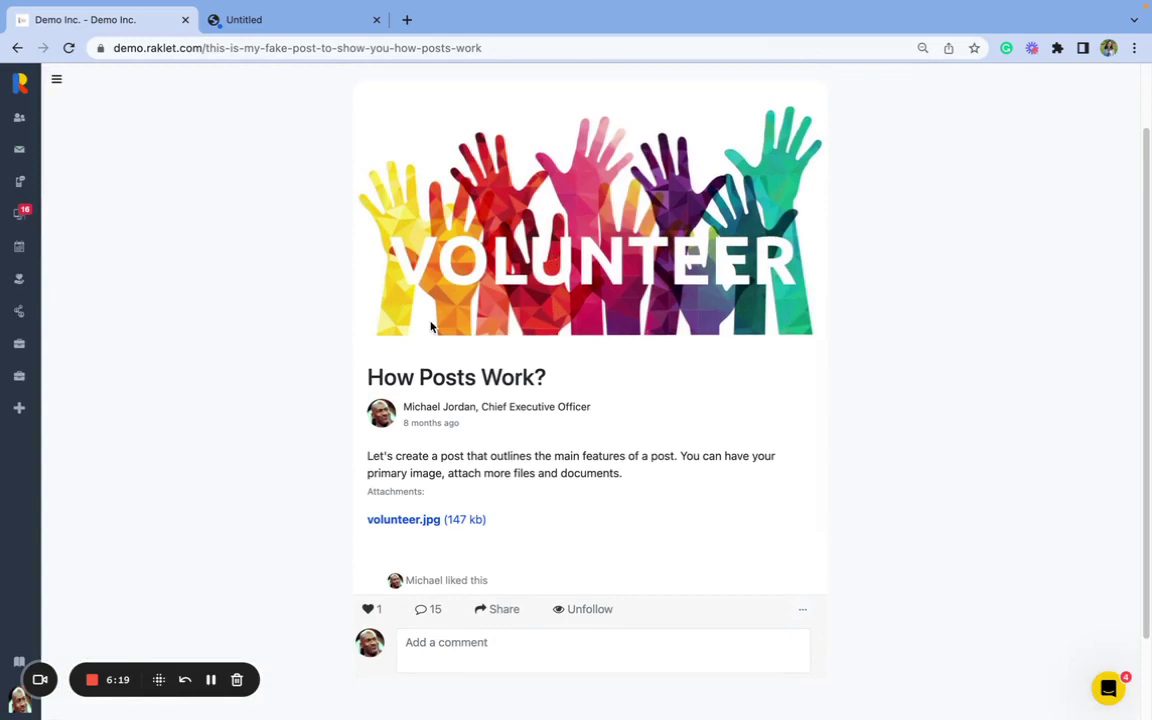
Return to the volunteers board, start and cancel a new post, then go back again
key(alt+Left)
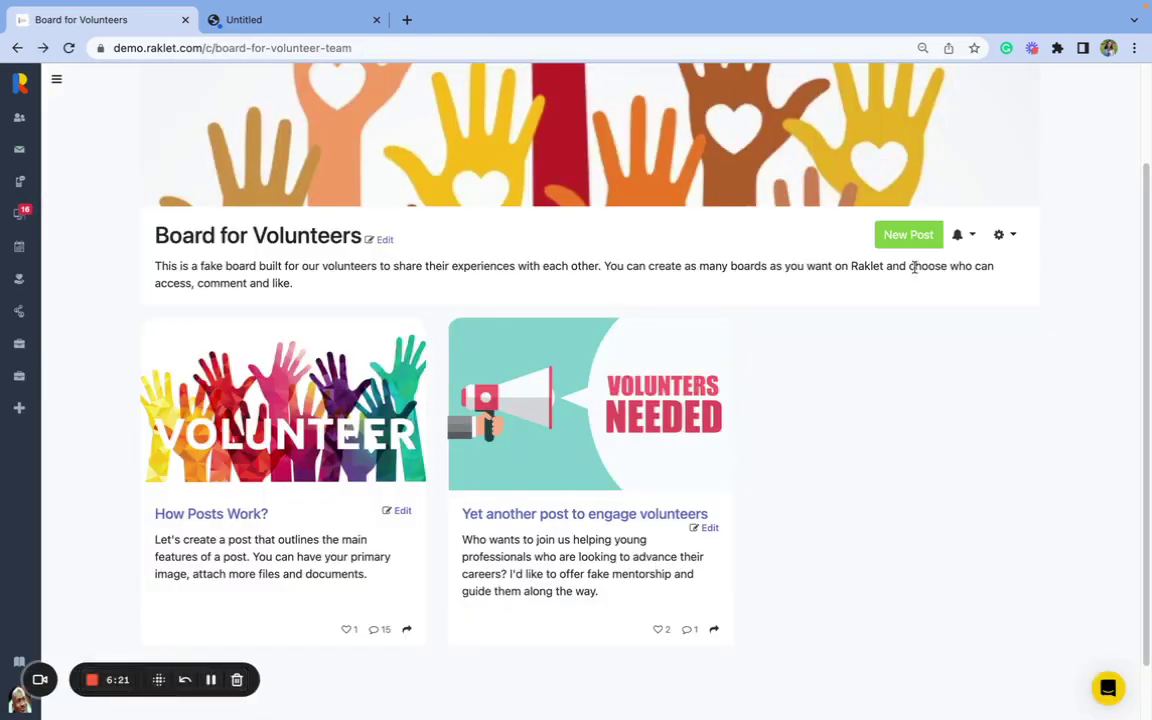
click(912, 236)
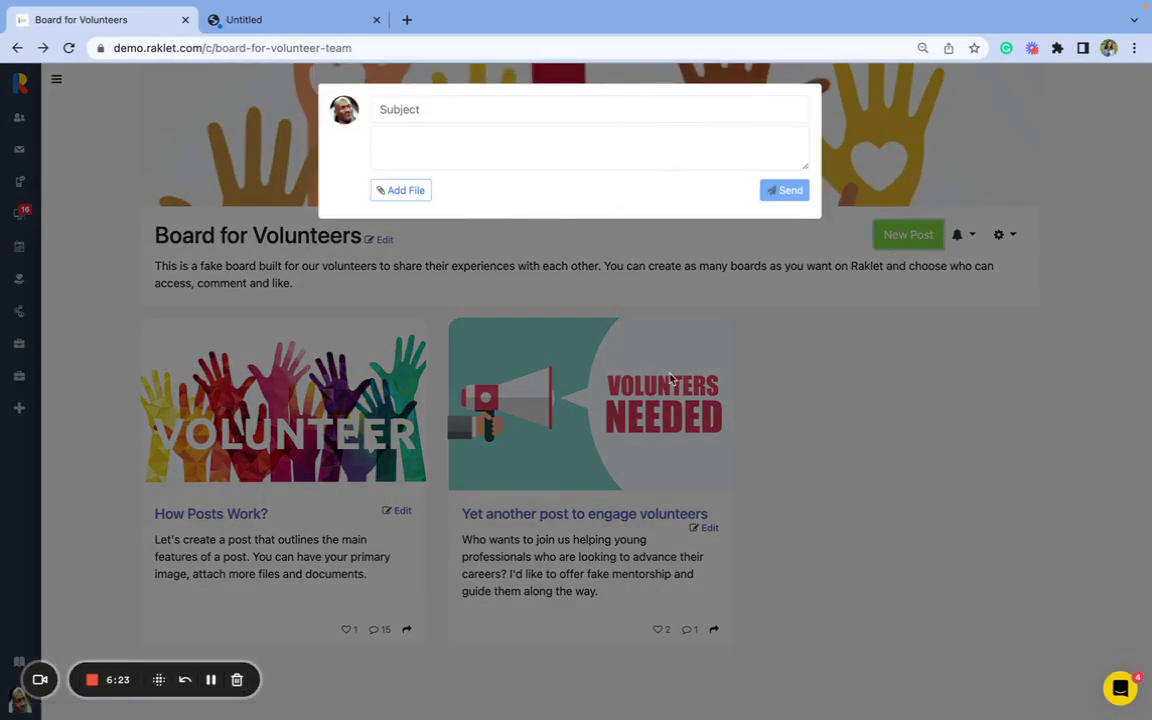
click(847, 152)
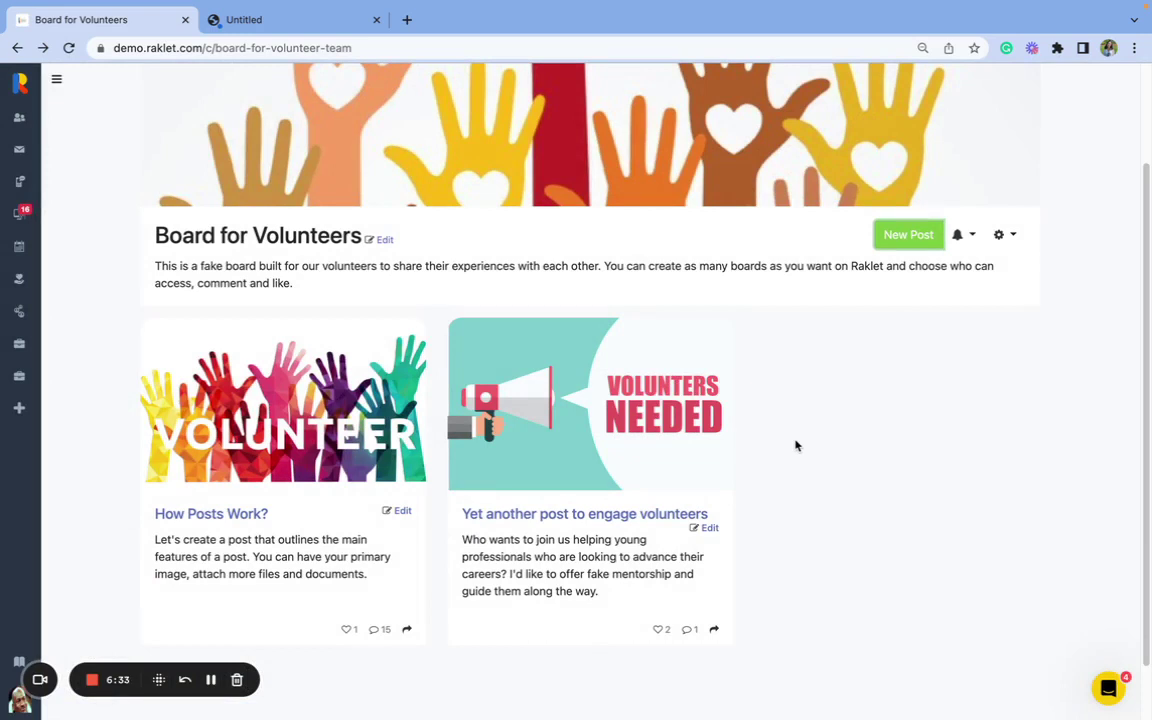
key(super+bracketleft)
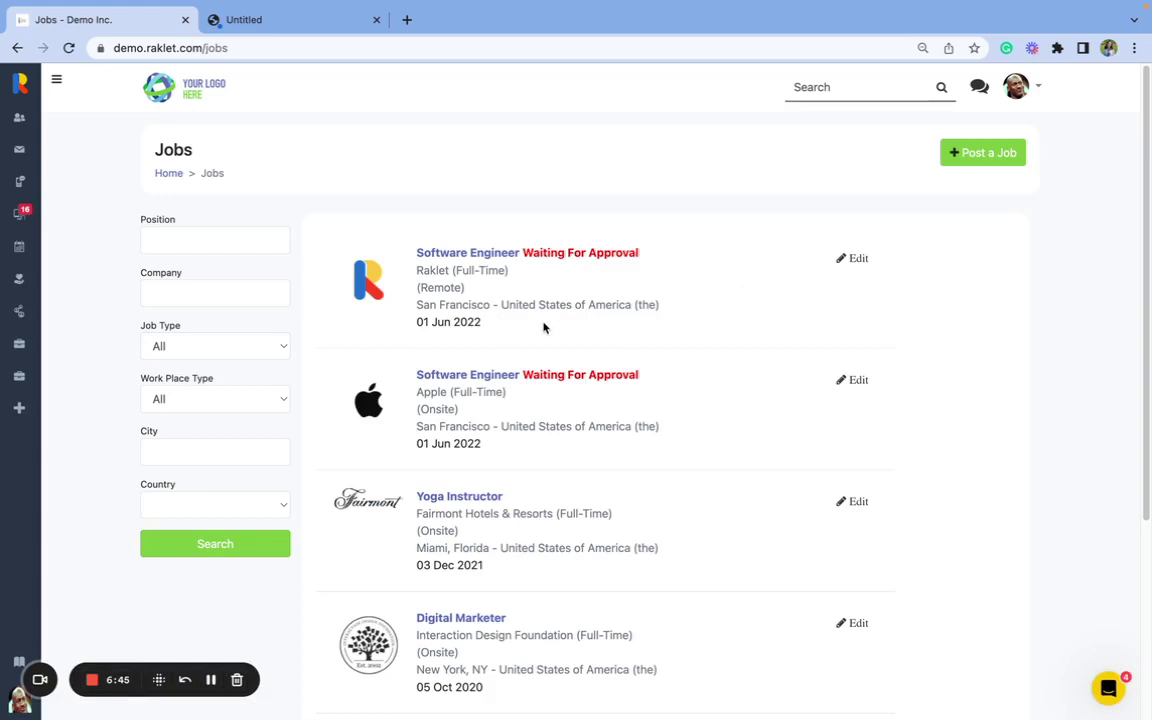
scroll(517, 260, down, 3)
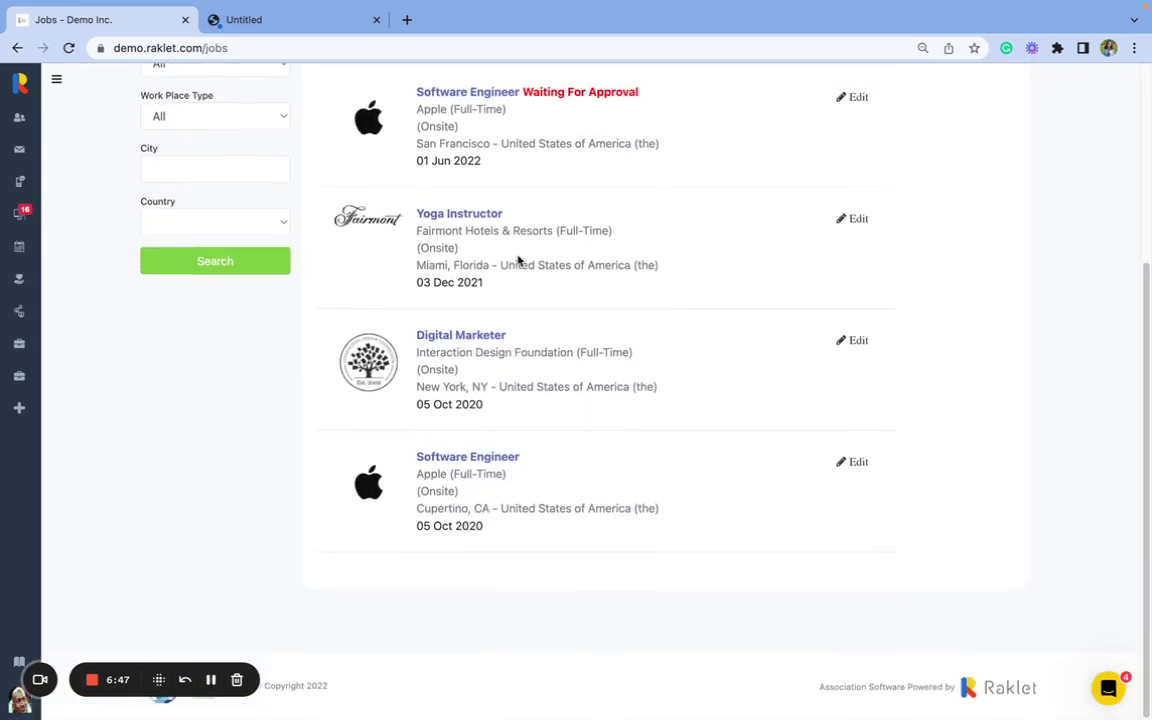
scroll(517, 260, up, 3)
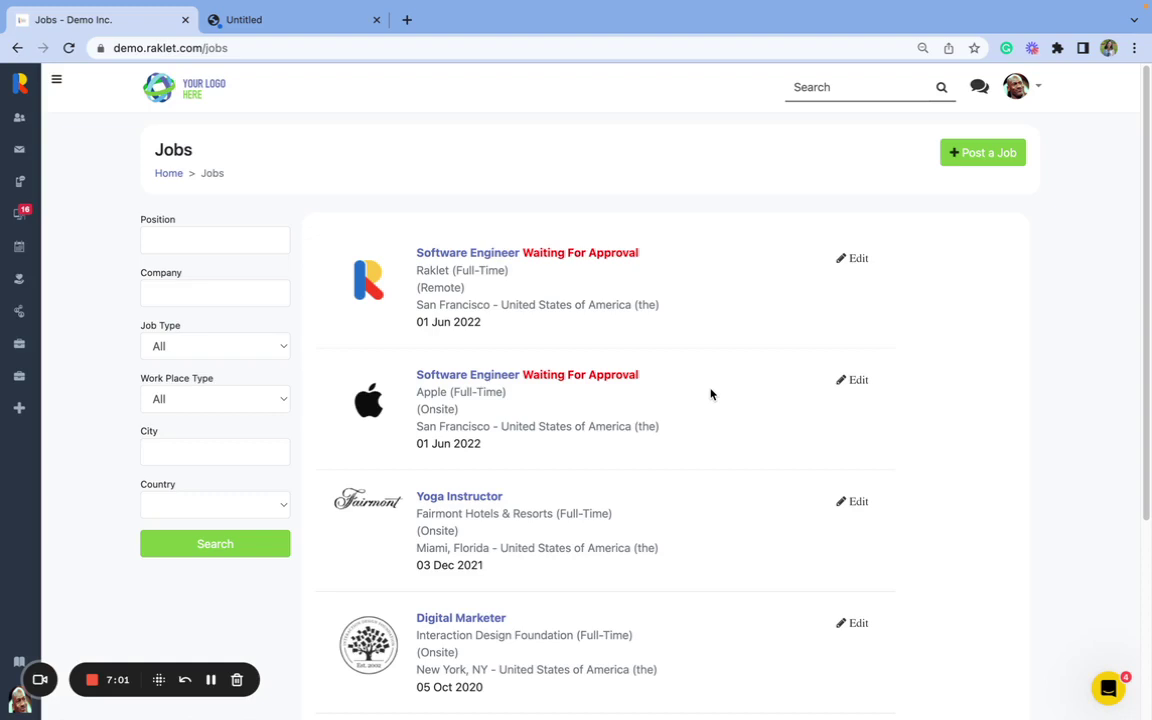
scroll(711, 394, down, 4)
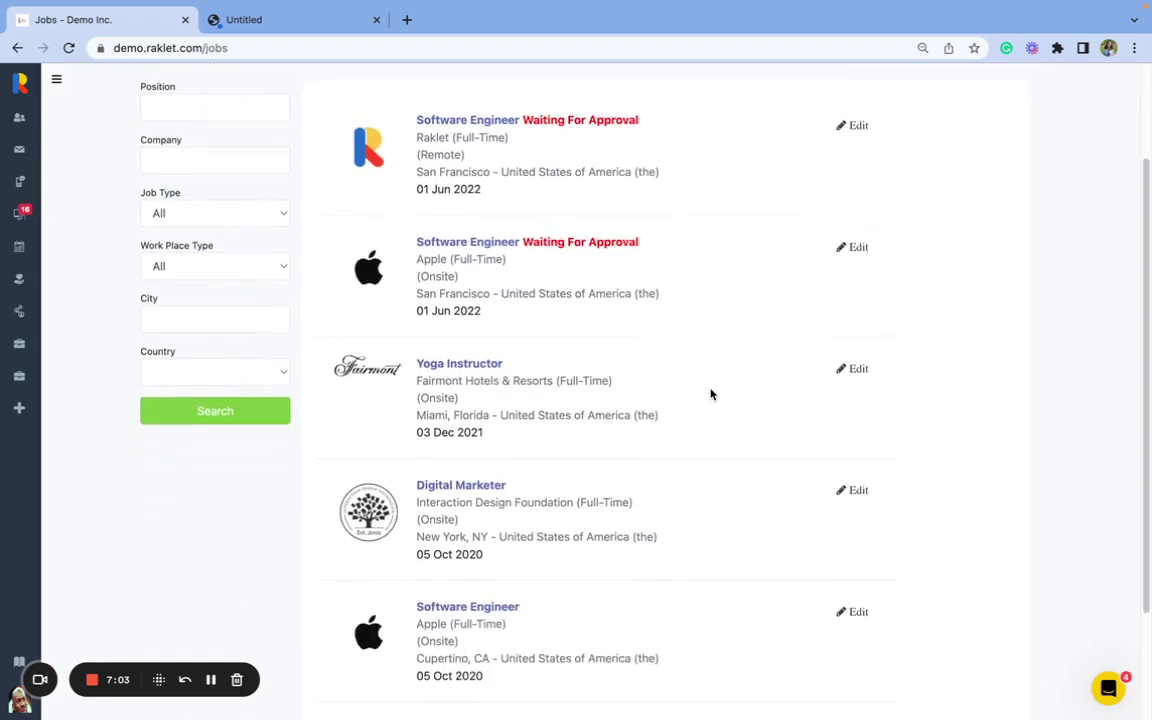
Open the Apple Software Engineer (Full-Time, Onsite) posting and view its poster's member profile
click(481, 567)
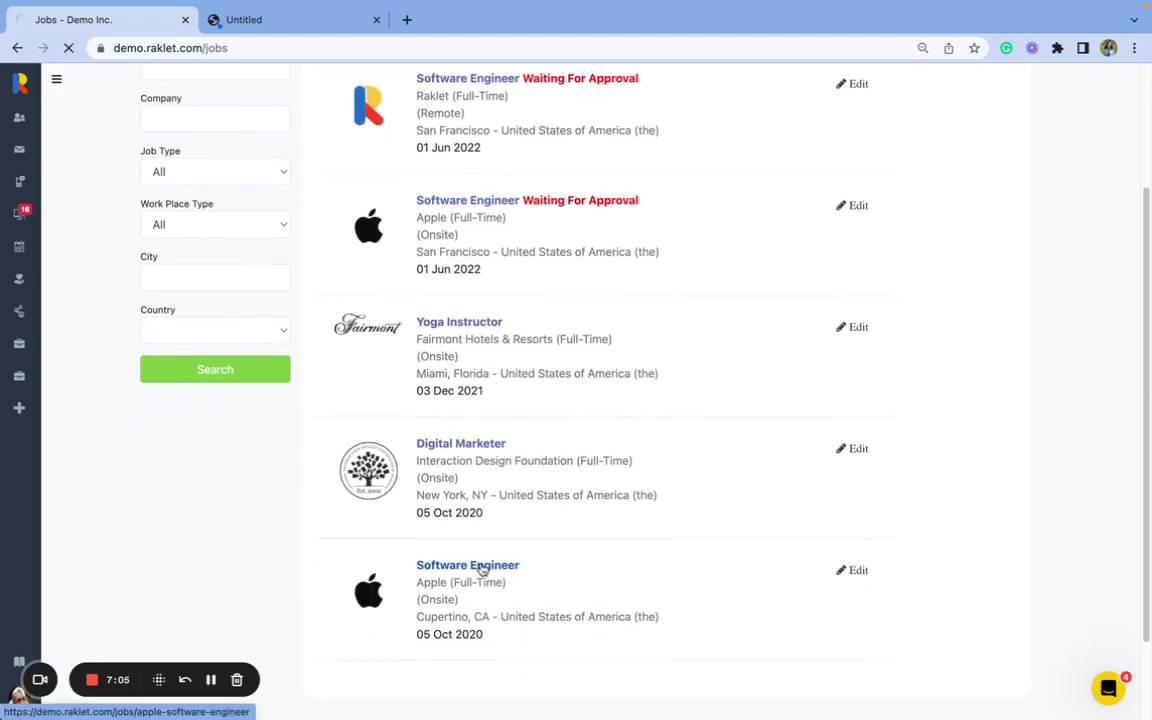
double_click(403, 368)
click(424, 366)
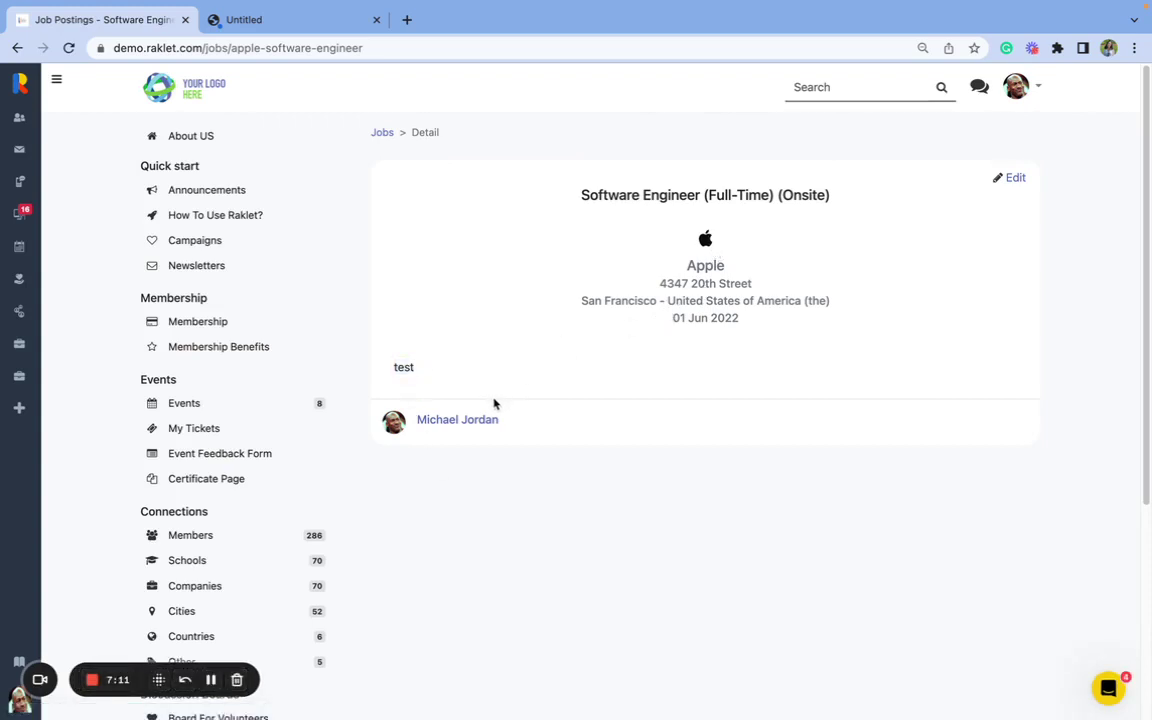
click(457, 421)
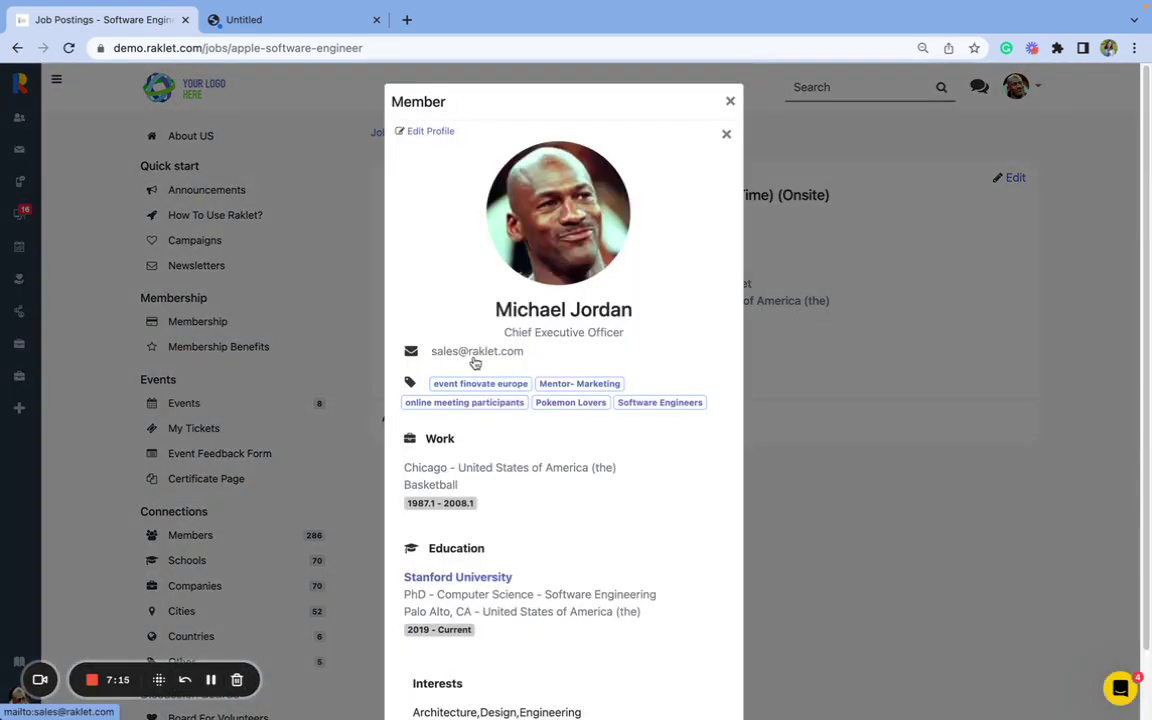
click(728, 104)
Open Career Center's Job Seekers directory and inspect one member's Looking For A Job profile
scroll(398, 497, down, 5)
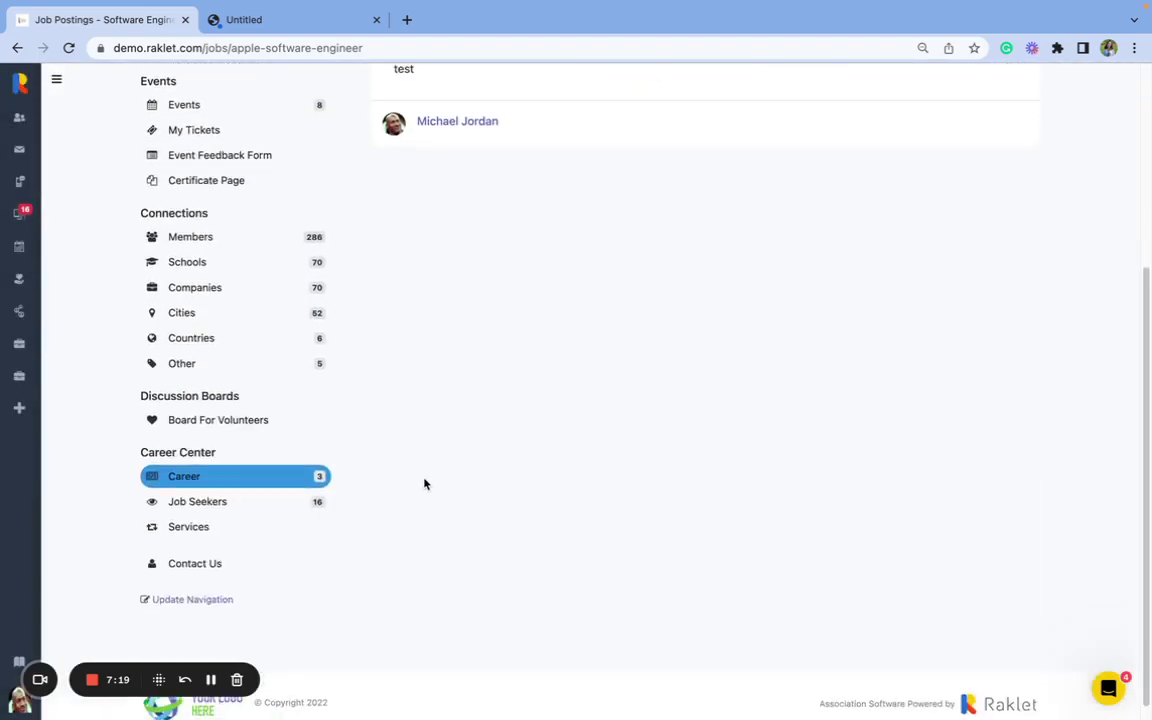
click(303, 508)
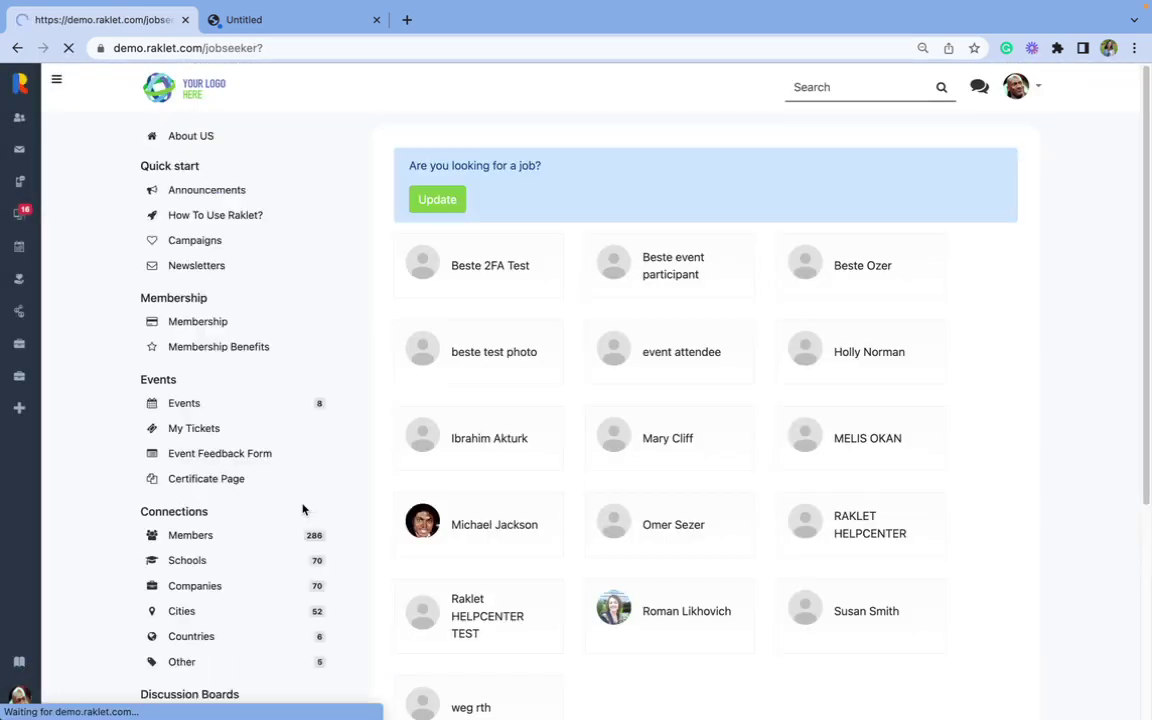
scroll(447, 509, down, 1)
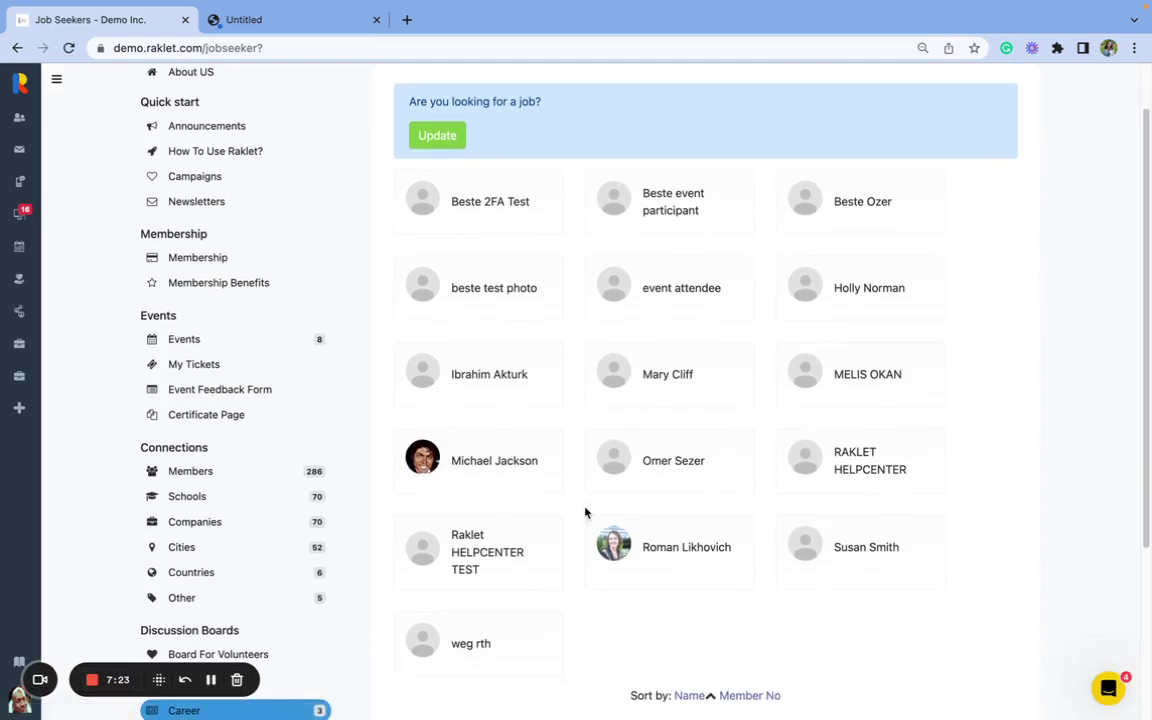
scroll(642, 670, down, 1)
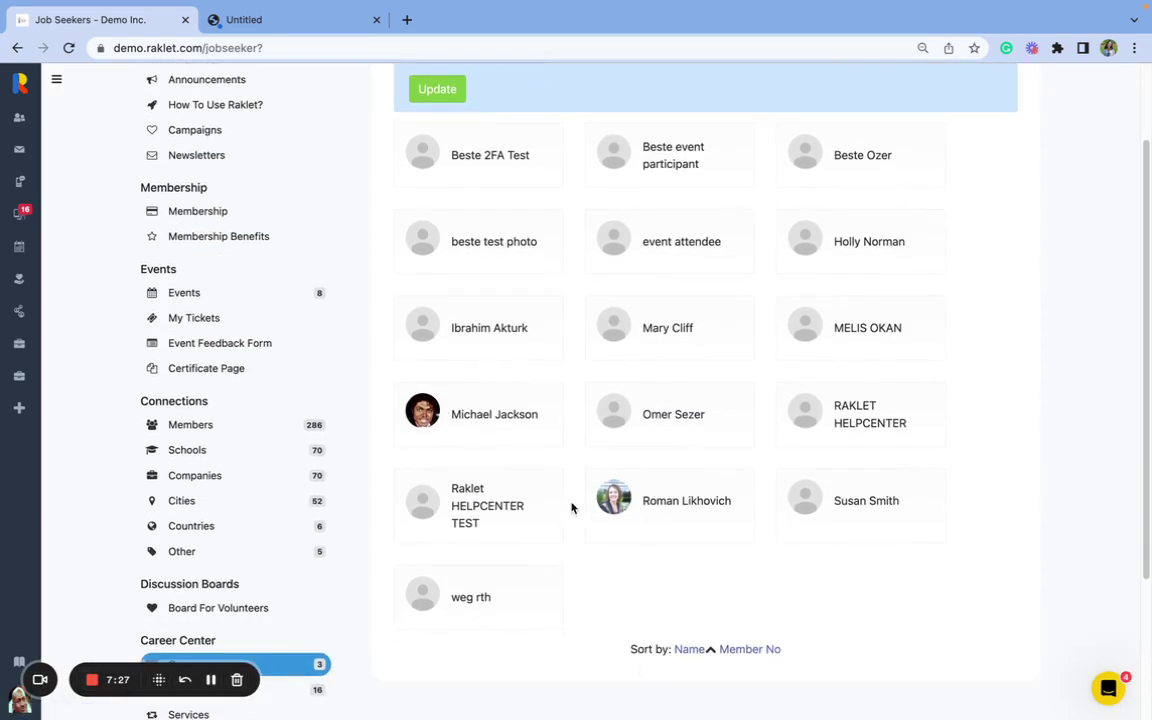
click(530, 426)
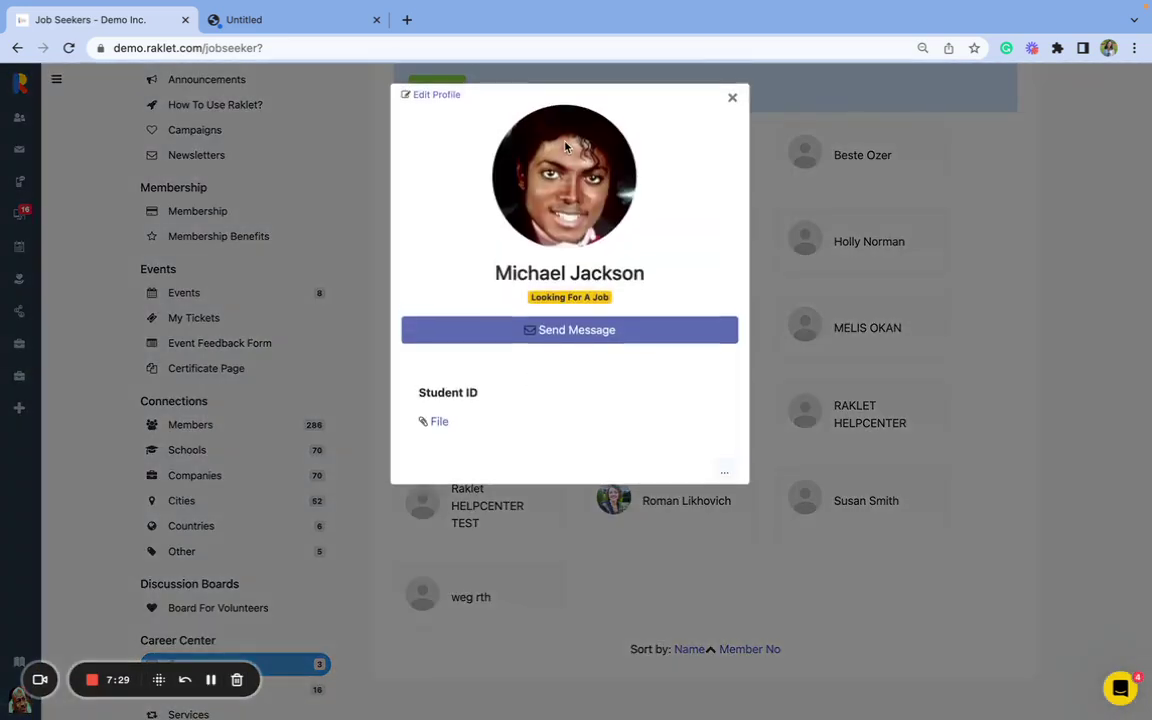
triple_click(559, 300)
click(732, 99)
scroll(402, 437, down, 4)
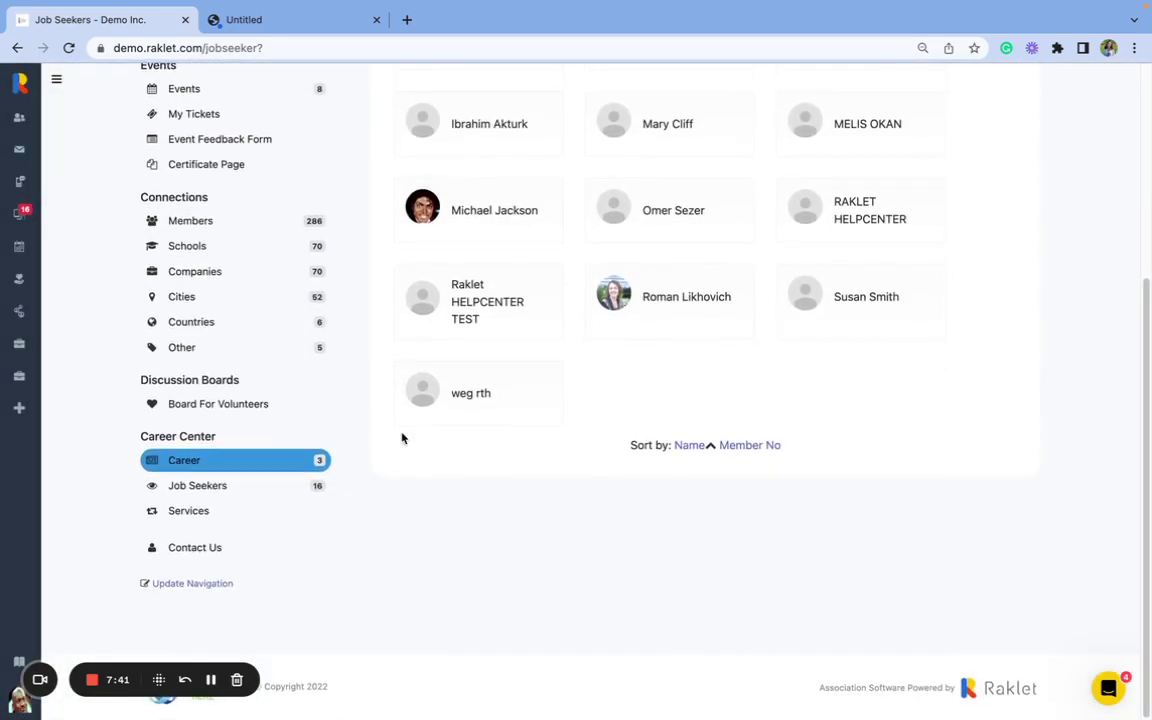
Open the raklet.com/contact free-consultation page in a new tab, then return to the Job Seekers tab
scroll(332, 499, up, 5)
scroll(332, 500, down, 5)
click(267, 548)
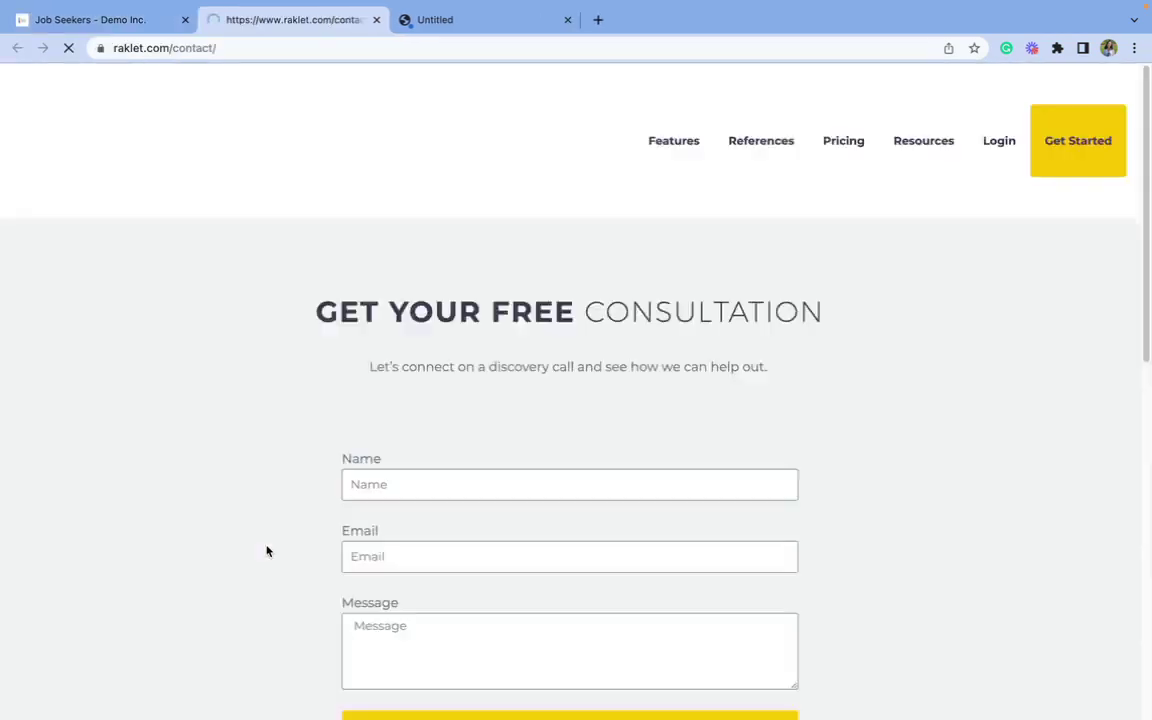
scroll(305, 319, down, 2)
scroll(306, 318, up, 2)
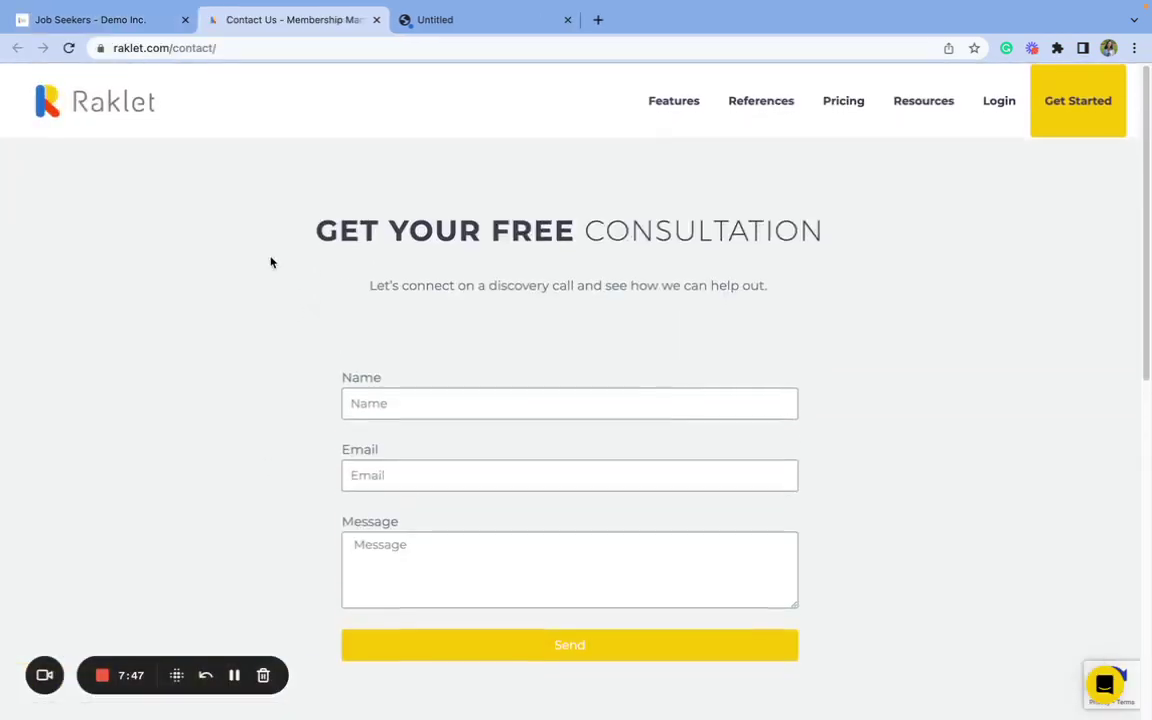
click(152, 46)
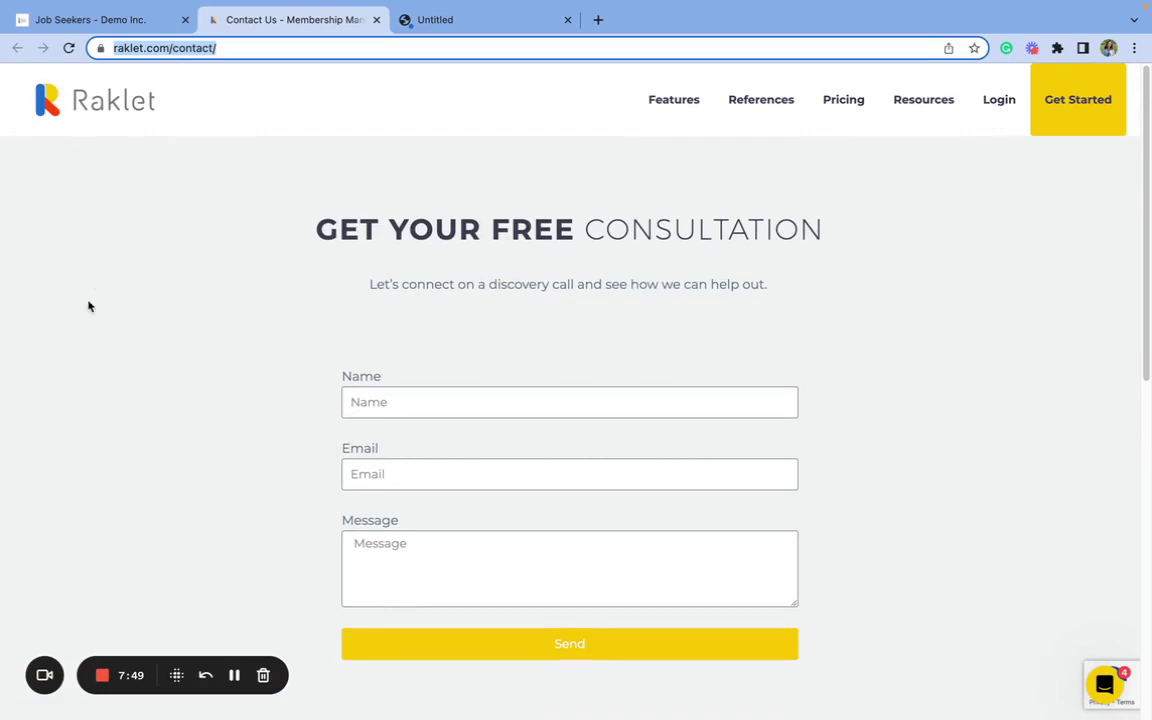
click(123, 21)
scroll(129, 271, up, 5)
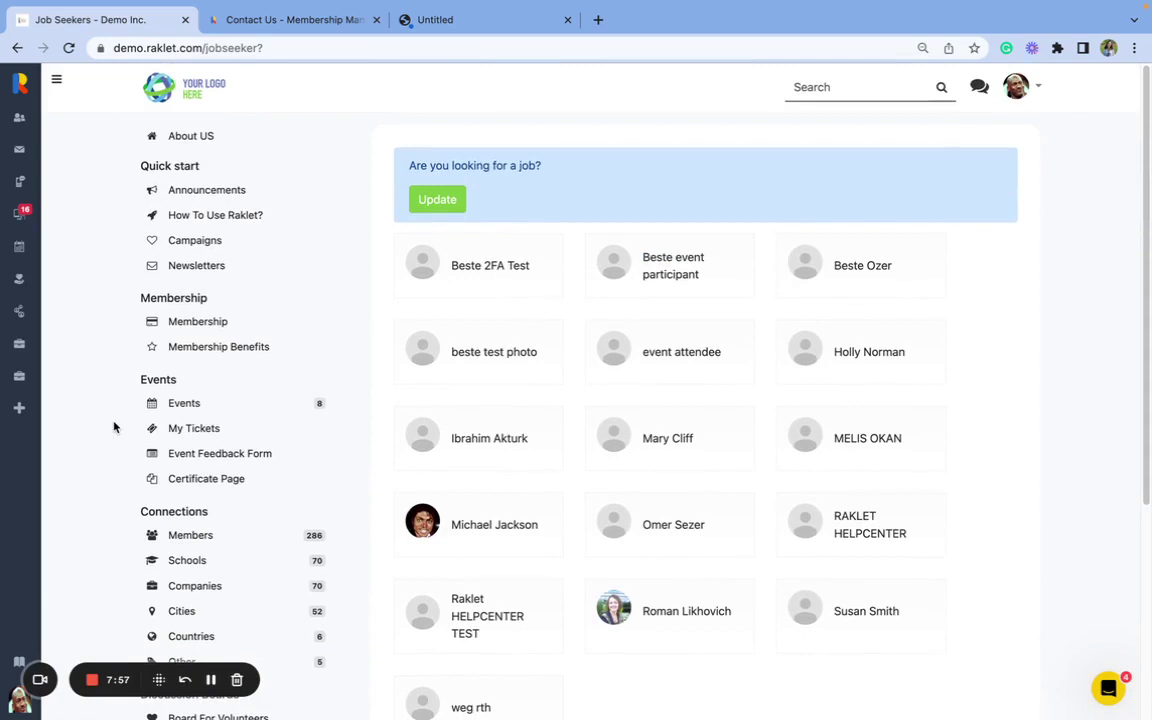
From Newsletters, open 'What is new in Raklet?' and browse its past issues
click(246, 266)
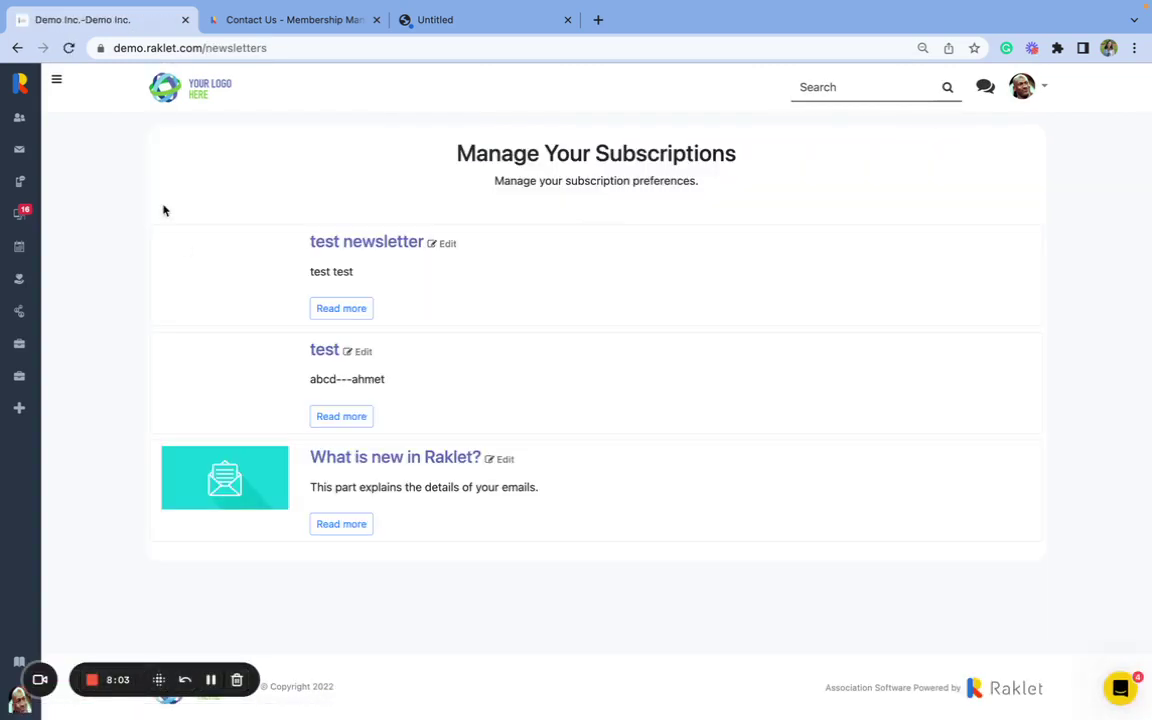
mouse_move(62, 110)
click(342, 460)
scroll(246, 592, down, 3)
scroll(435, 470, down, 3)
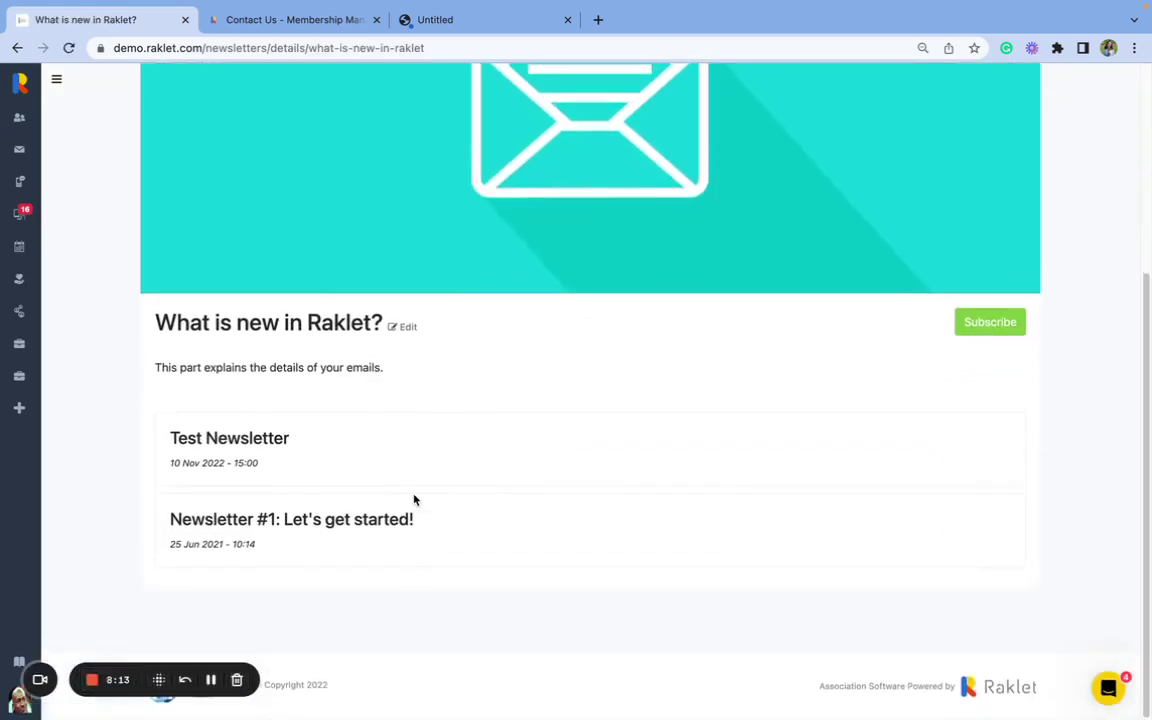
scroll(440, 512, up, 2)
Subscribe to the newsletter and review the Membership Plans choices on the Membership Create page
click(976, 468)
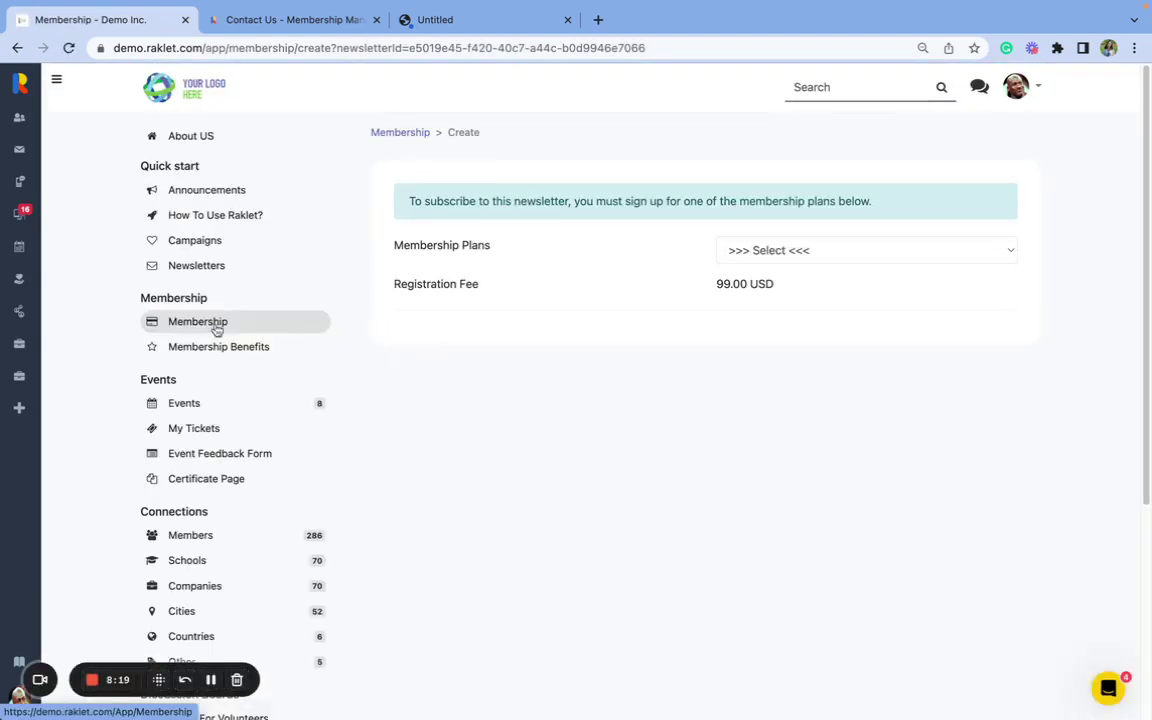
click(797, 262)
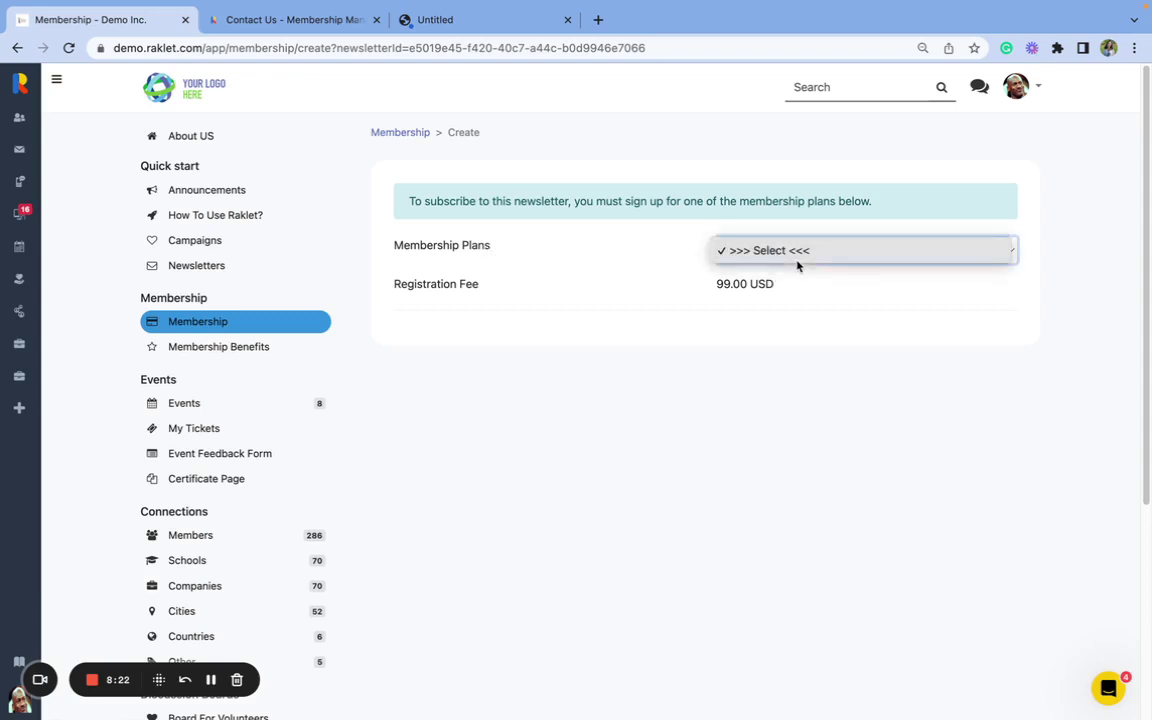
click(697, 374)
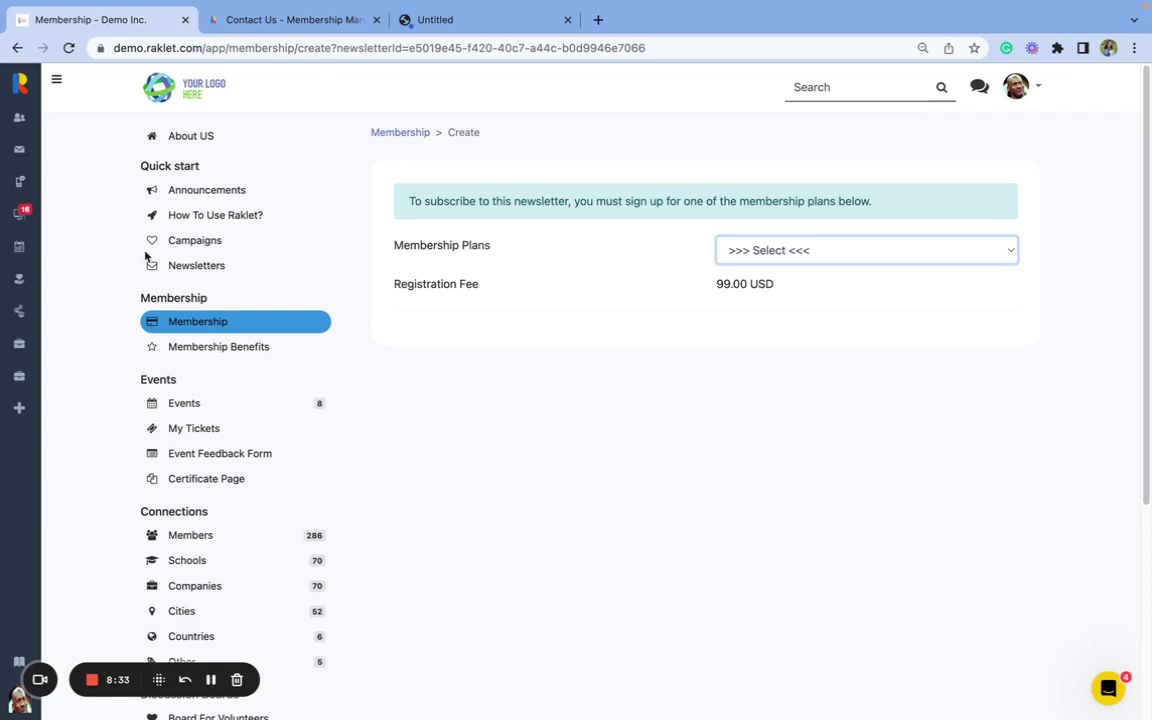
Open the Intercom support chat and show its Messages list of past conversations
scroll(152, 478, down, 2)
scroll(152, 478, down, 1)
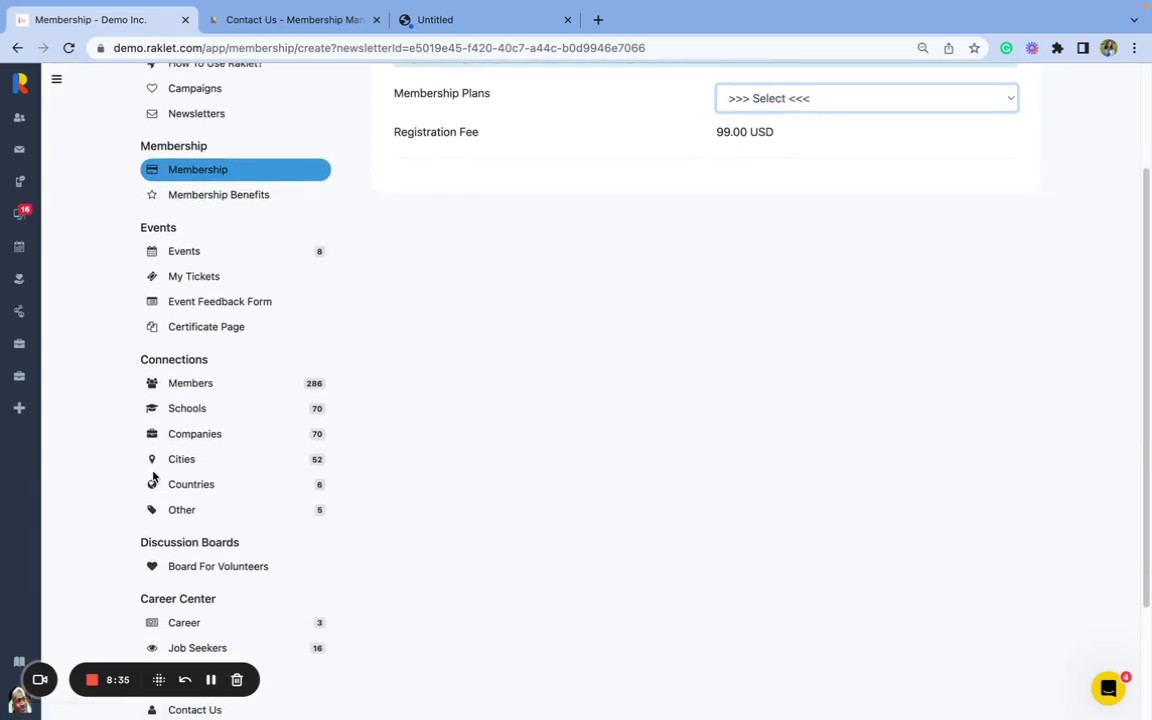
scroll(75, 518, down, 2)
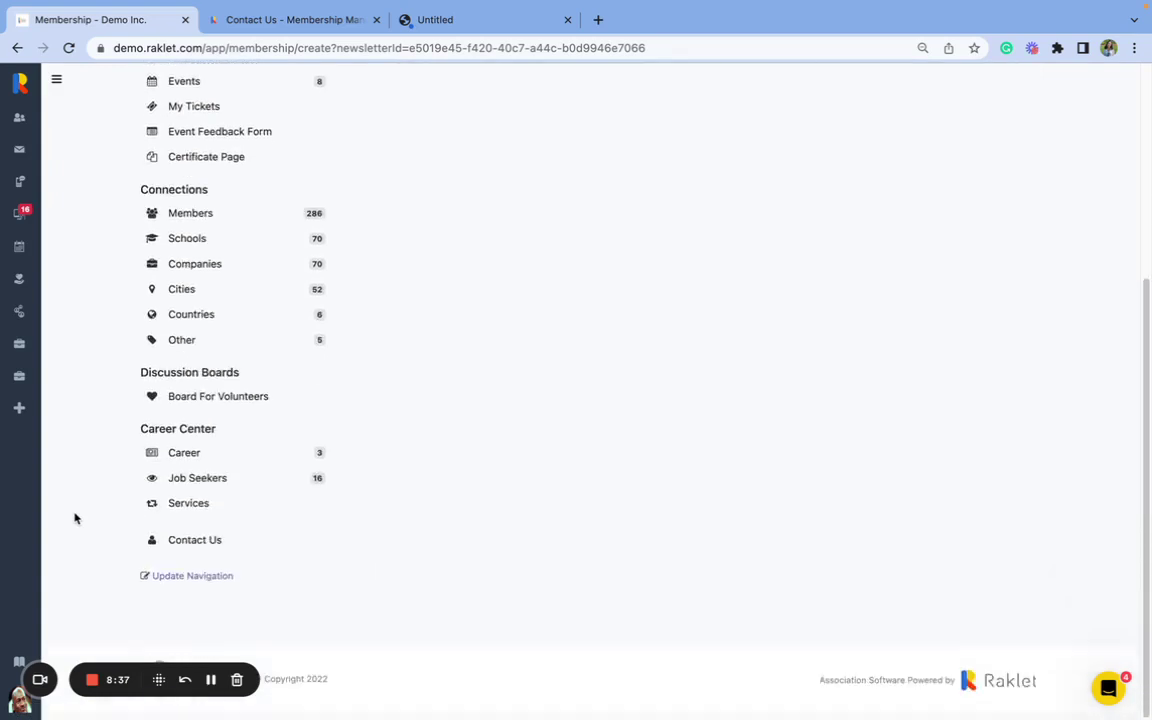
scroll(75, 518, up, 5)
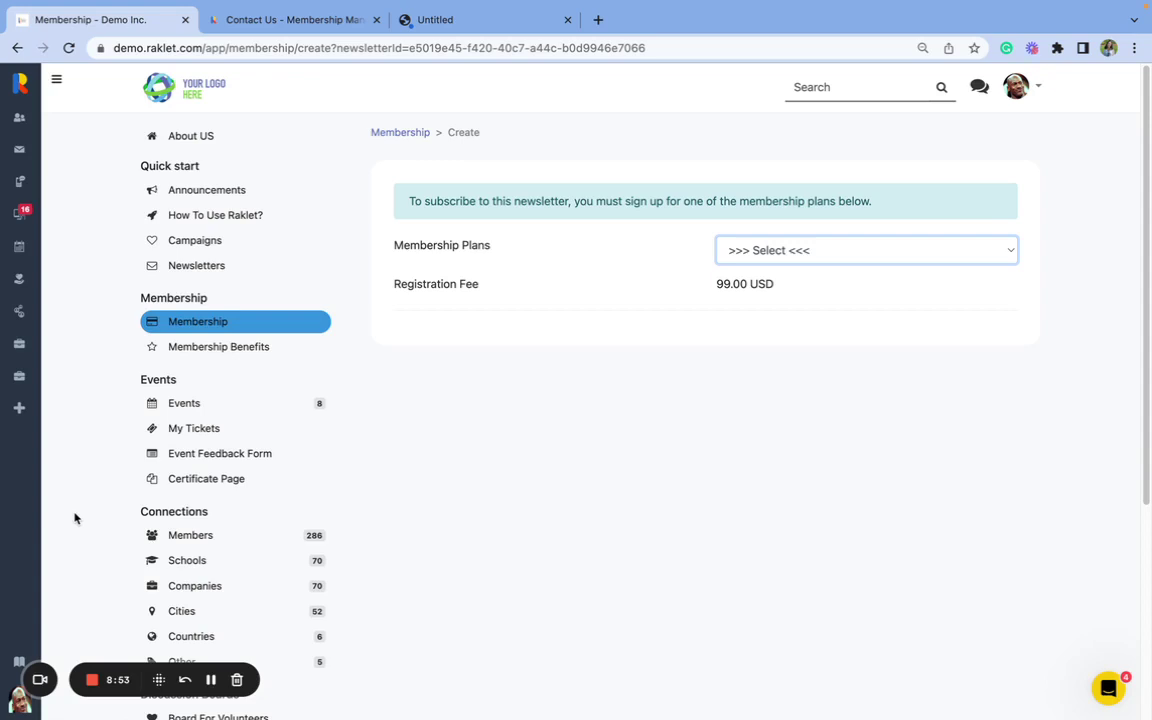
click(1108, 688)
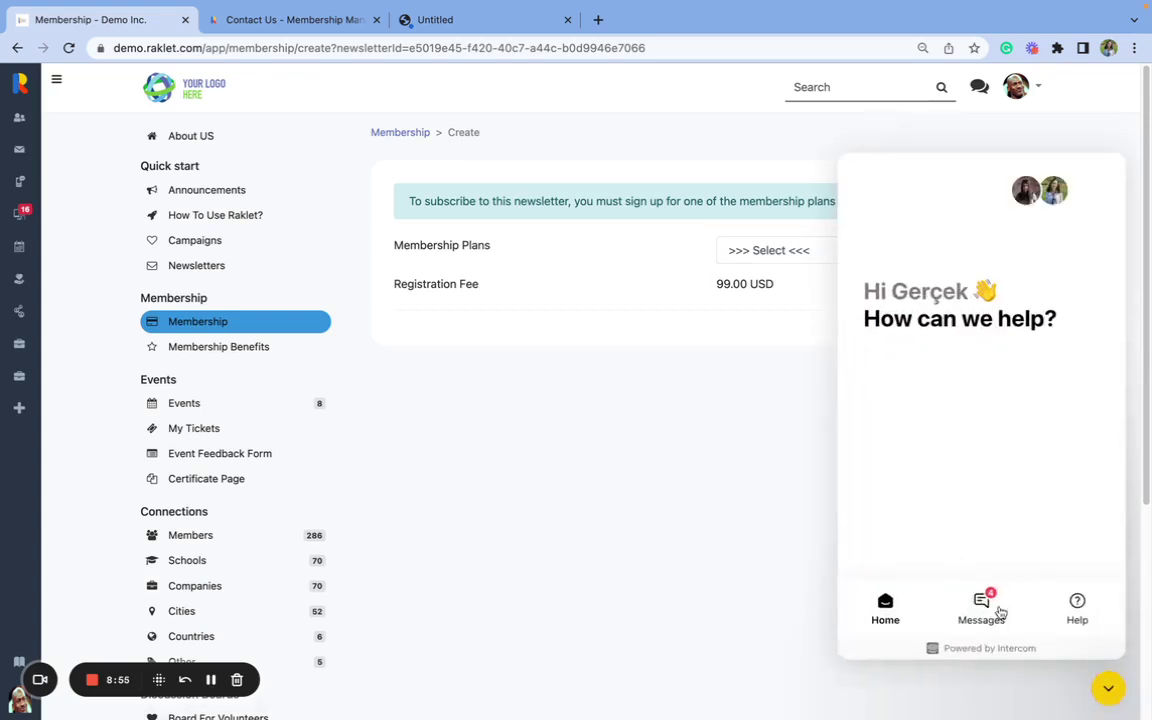
click(981, 607)
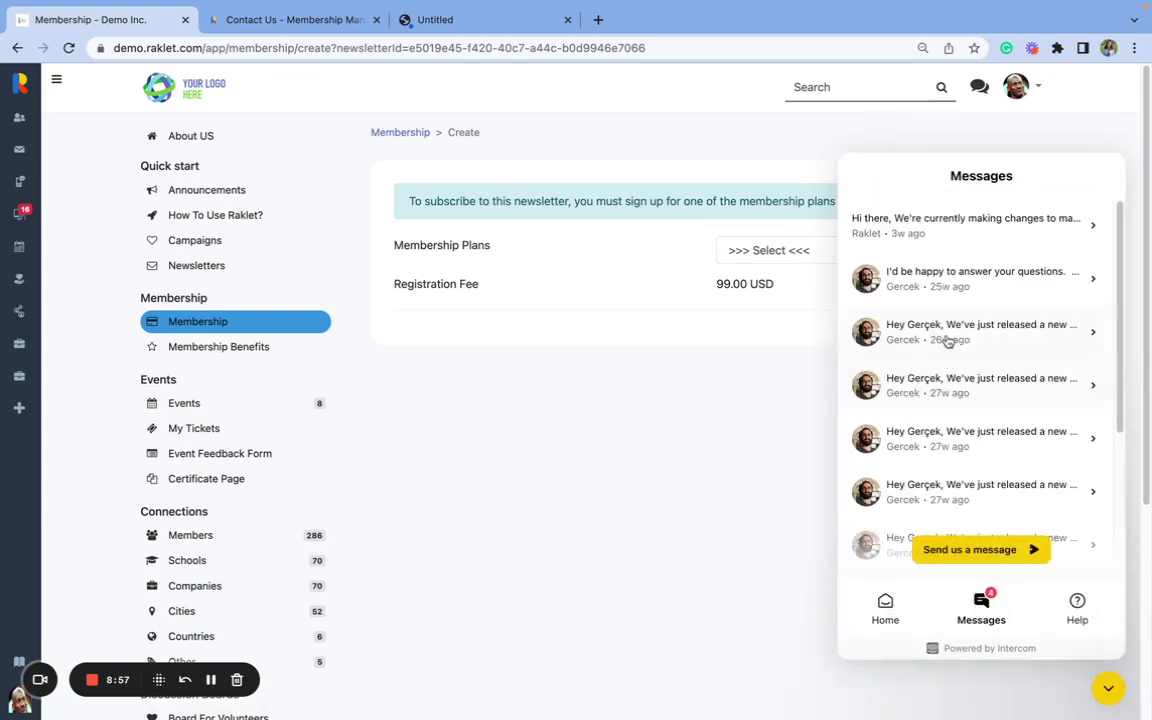